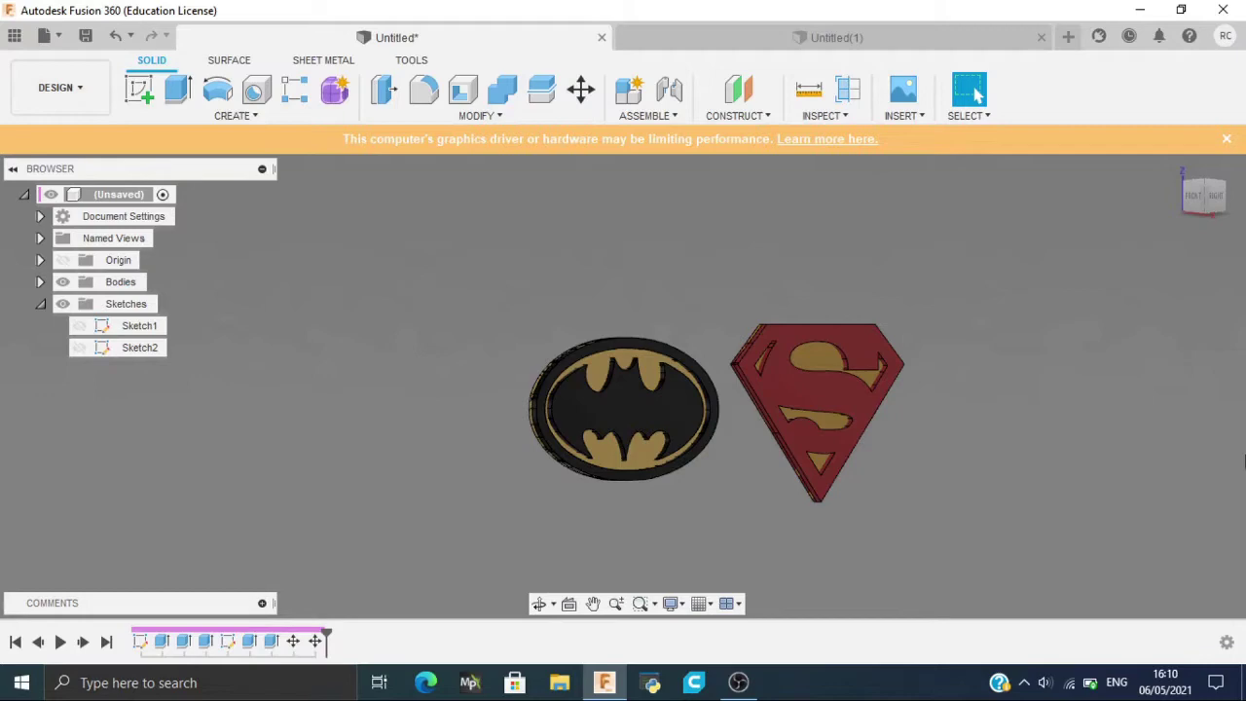
Orbit around the finished Batman and Superman badges, then switch to the empty Untitled(1) design.
mouse_move(1197, 194)
mouse_down()
mouse_move(1173, 213)
mouse_move(1205, 200)
mouse_up()
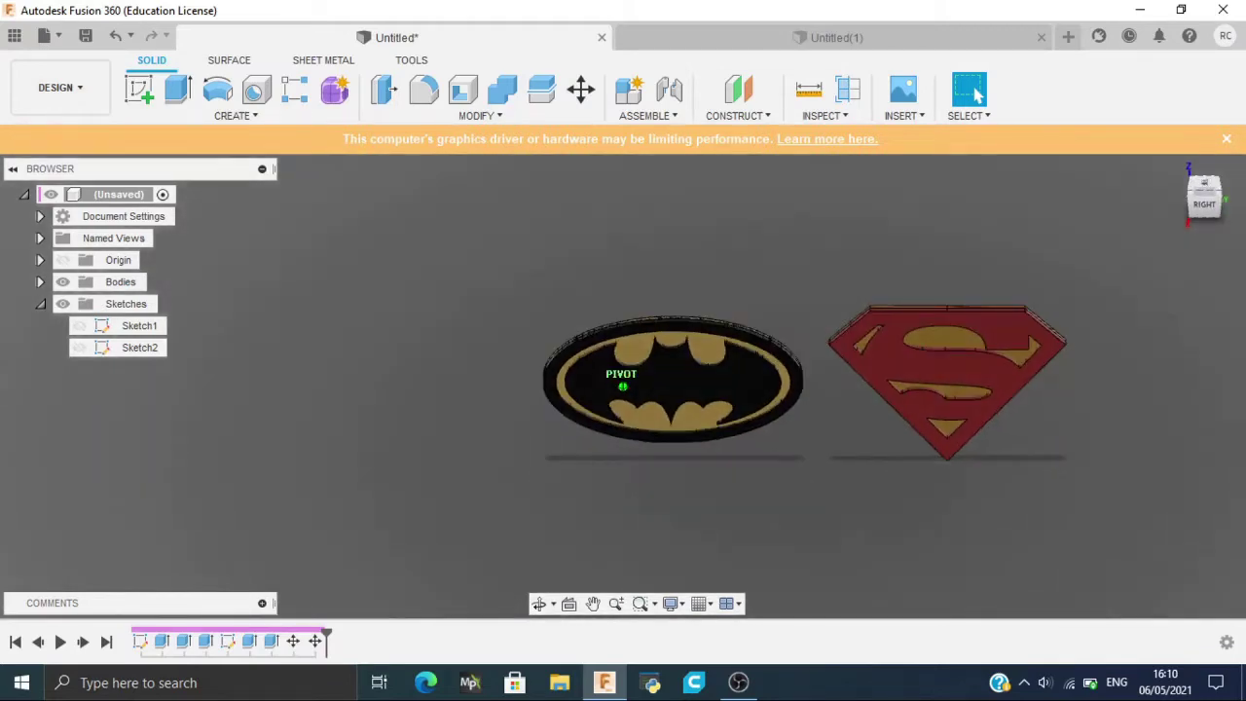
shift+middle_drag(623, 387, 642, 370)
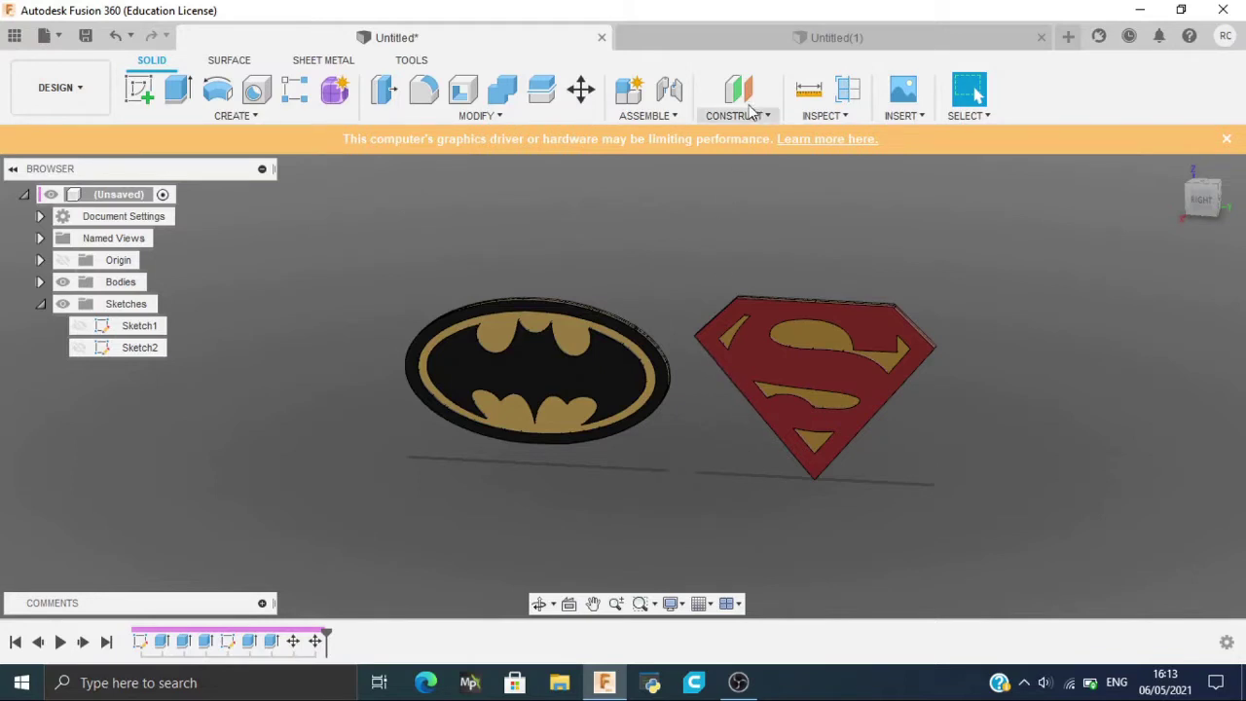
click(732, 48)
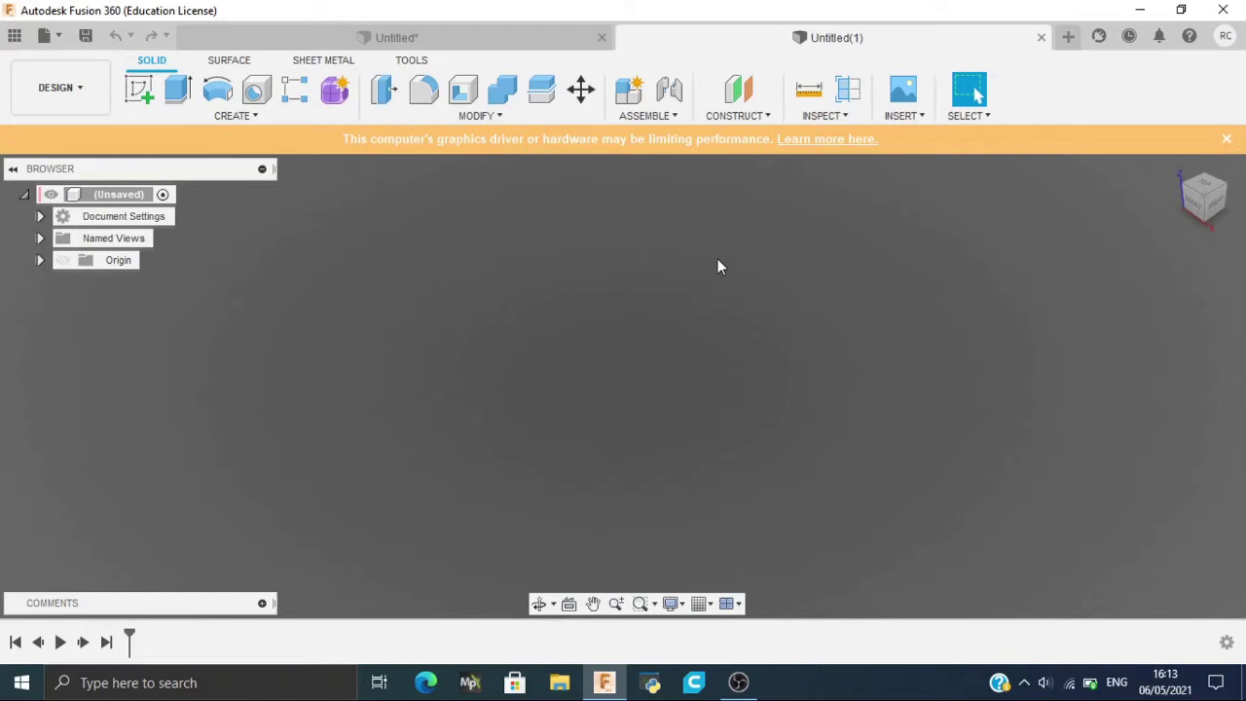
Insert the Batman logo SVG into a new sketch on the vertical origin plane, around the origin.
click(151, 87)
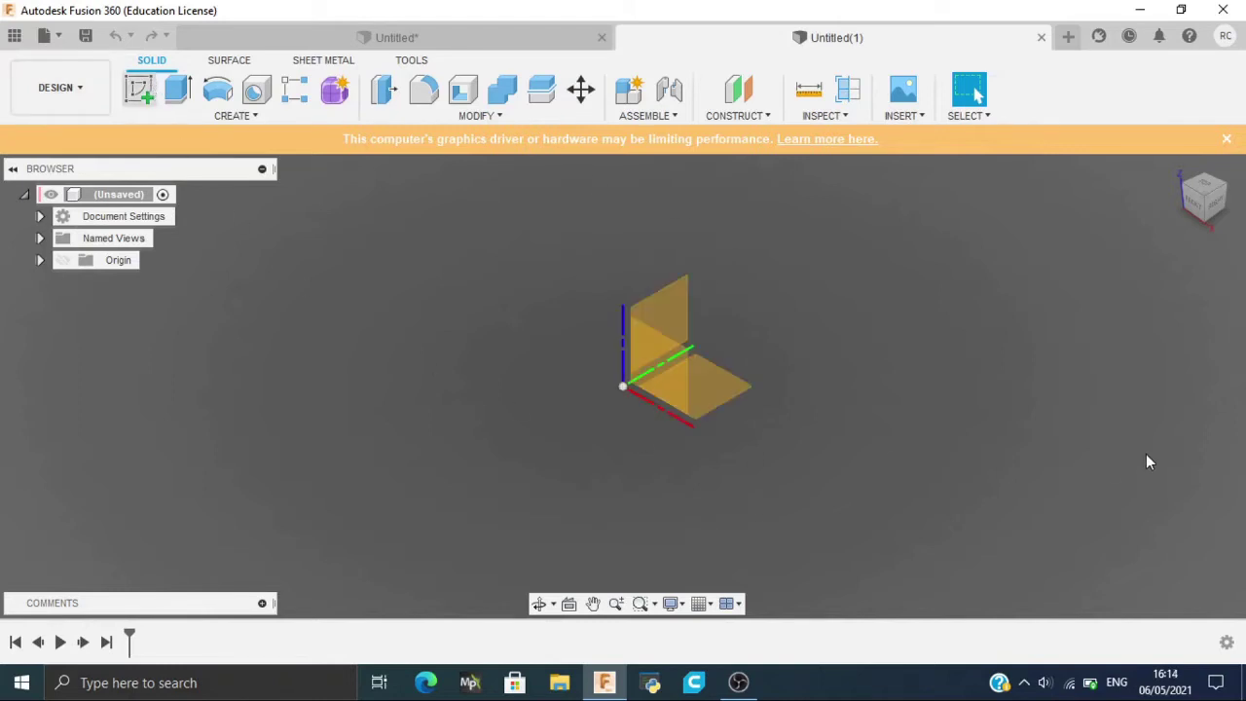
click(673, 311)
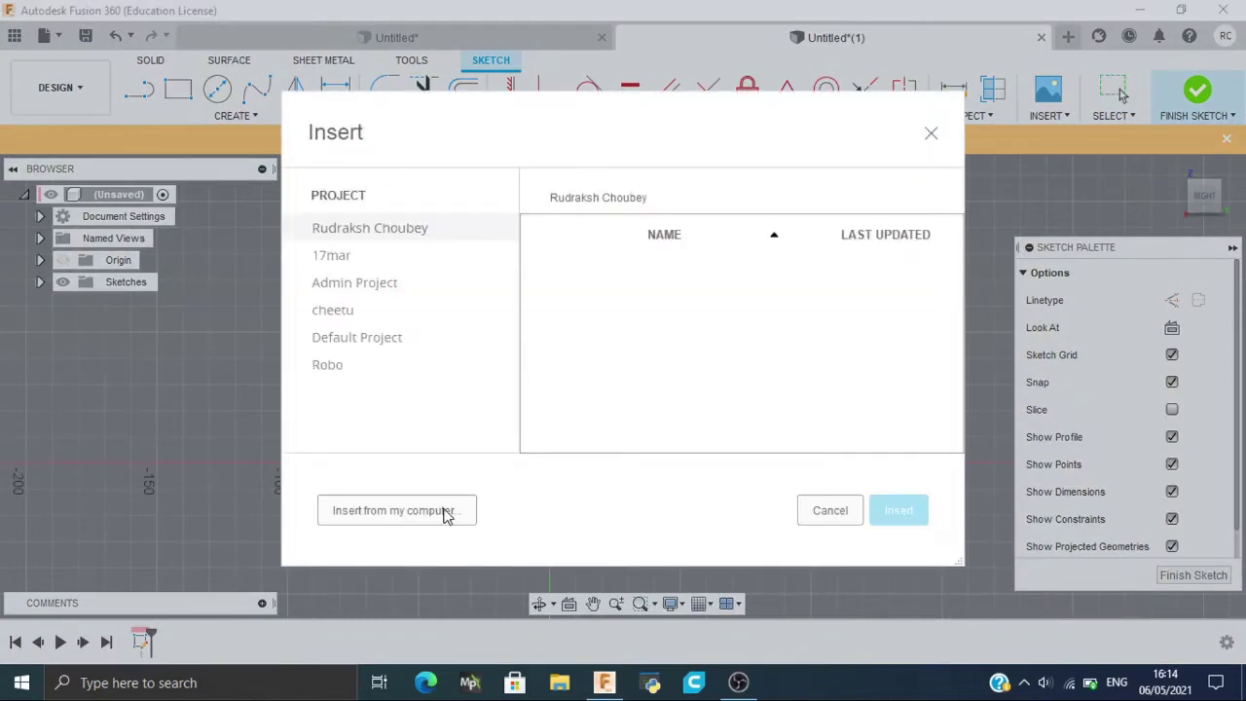
click(445, 511)
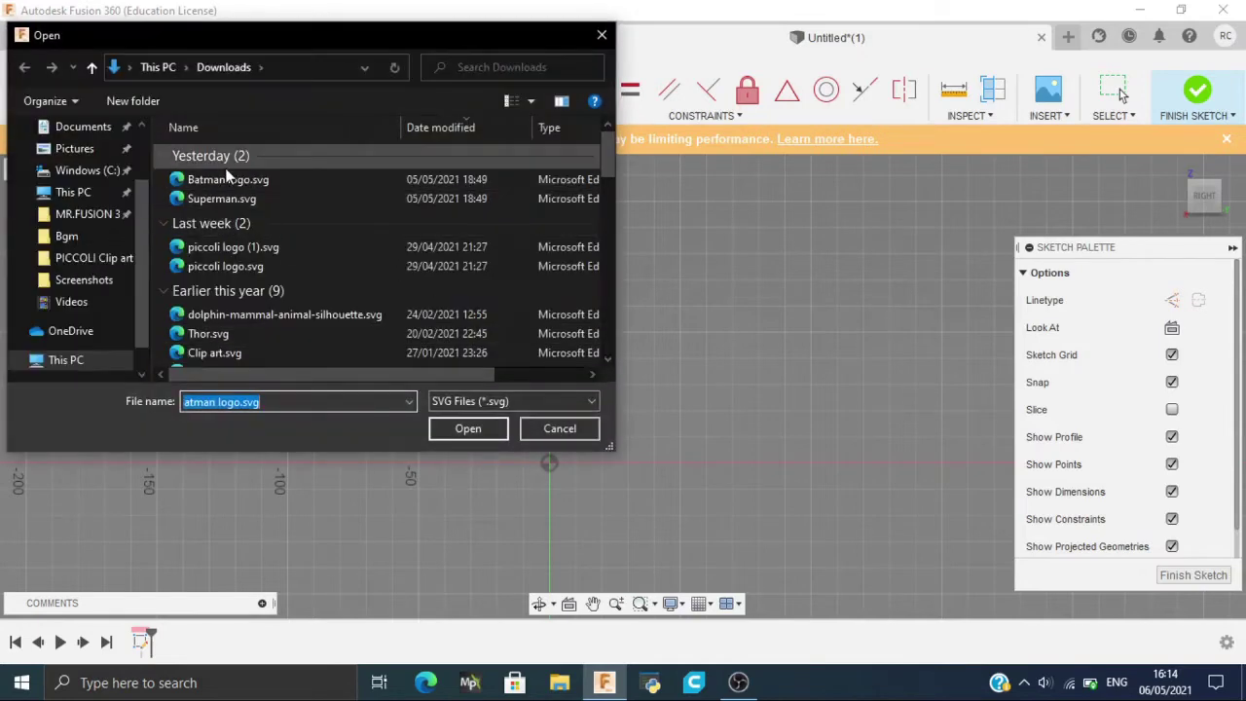
click(487, 431)
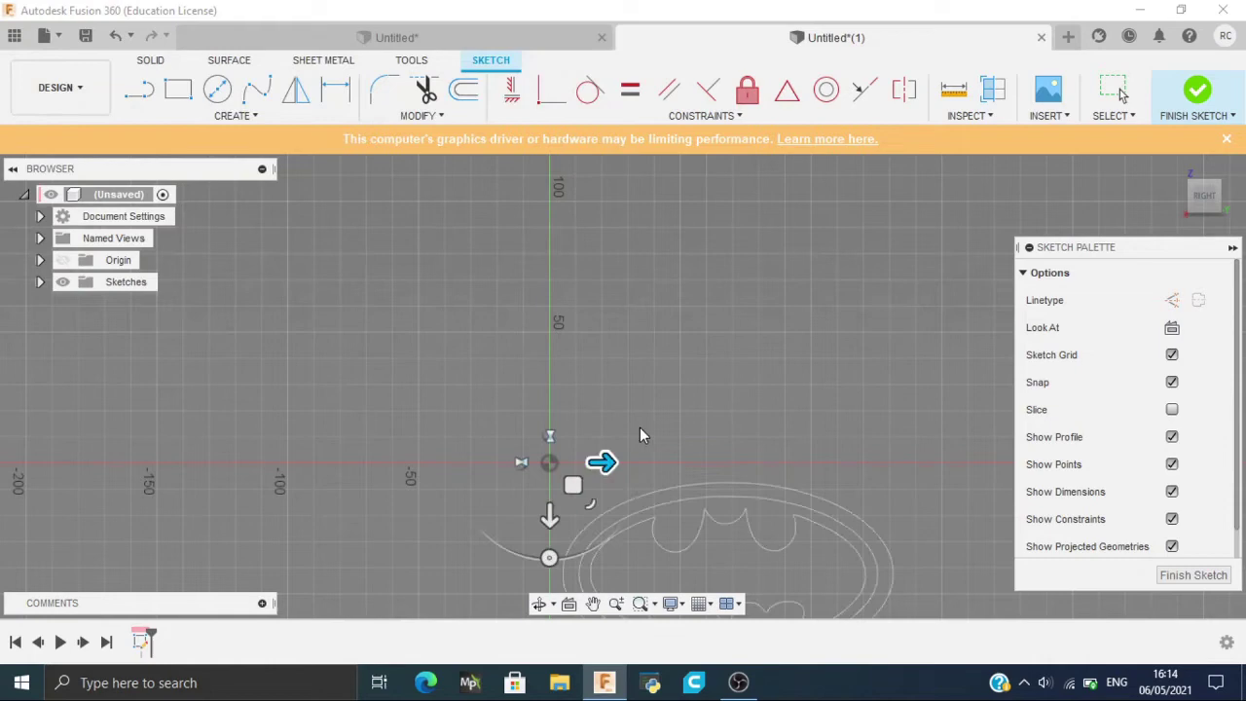
mouse_move(570, 484)
mouse_down()
mouse_move(457, 394)
mouse_move(405, 370)
mouse_move(401, 383)
mouse_up()
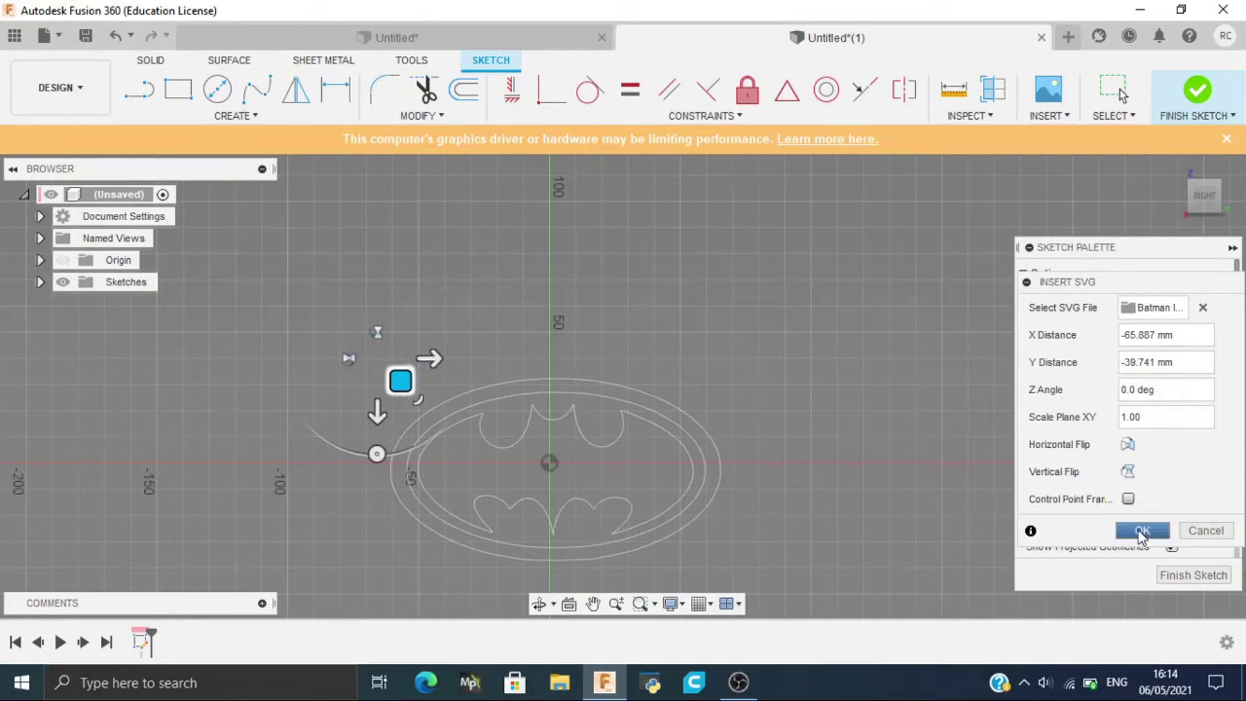
click(1145, 533)
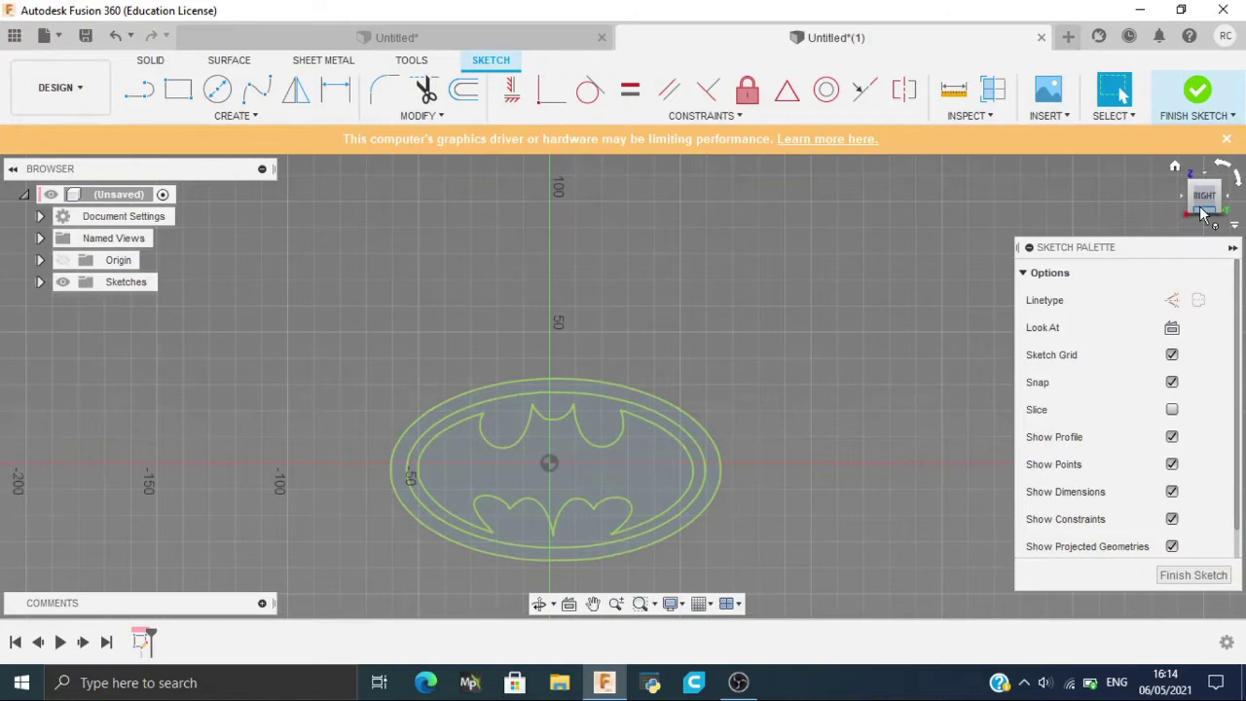
mouse_move(623, 386)
shift+middle_down()
mouse_move(643, 391)
mouse_move(628, 388)
shift+middle_up()
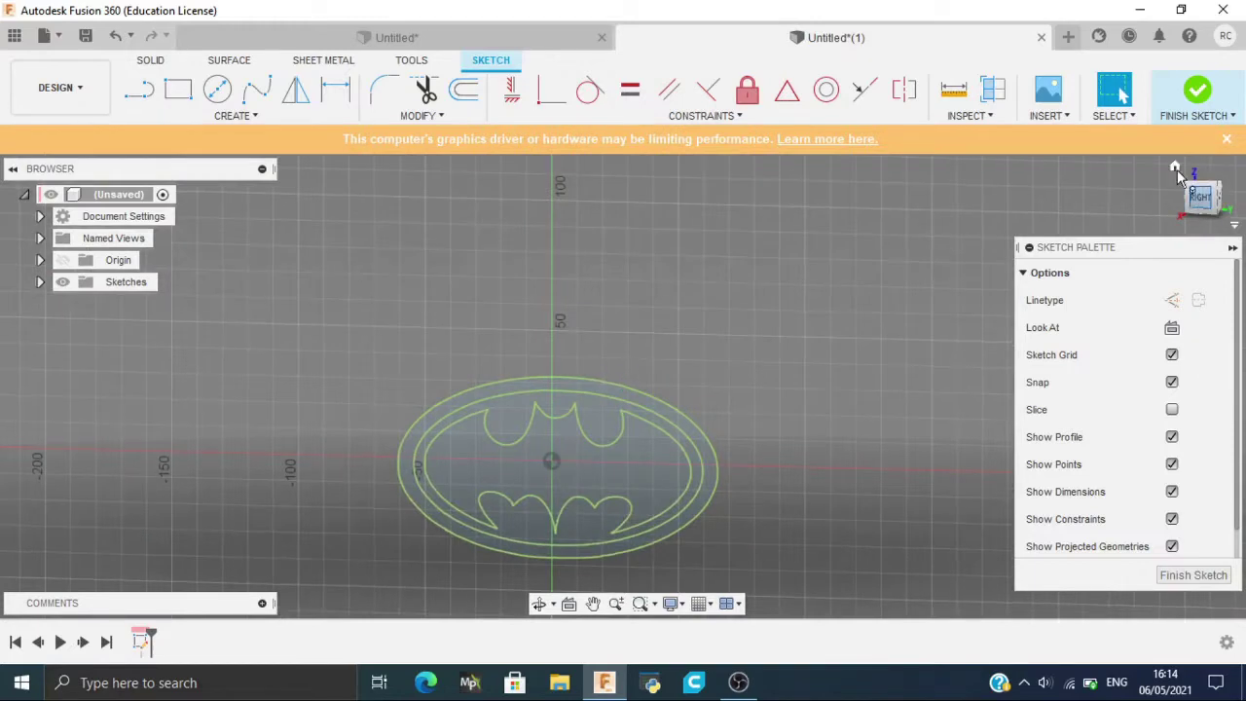
click(1172, 167)
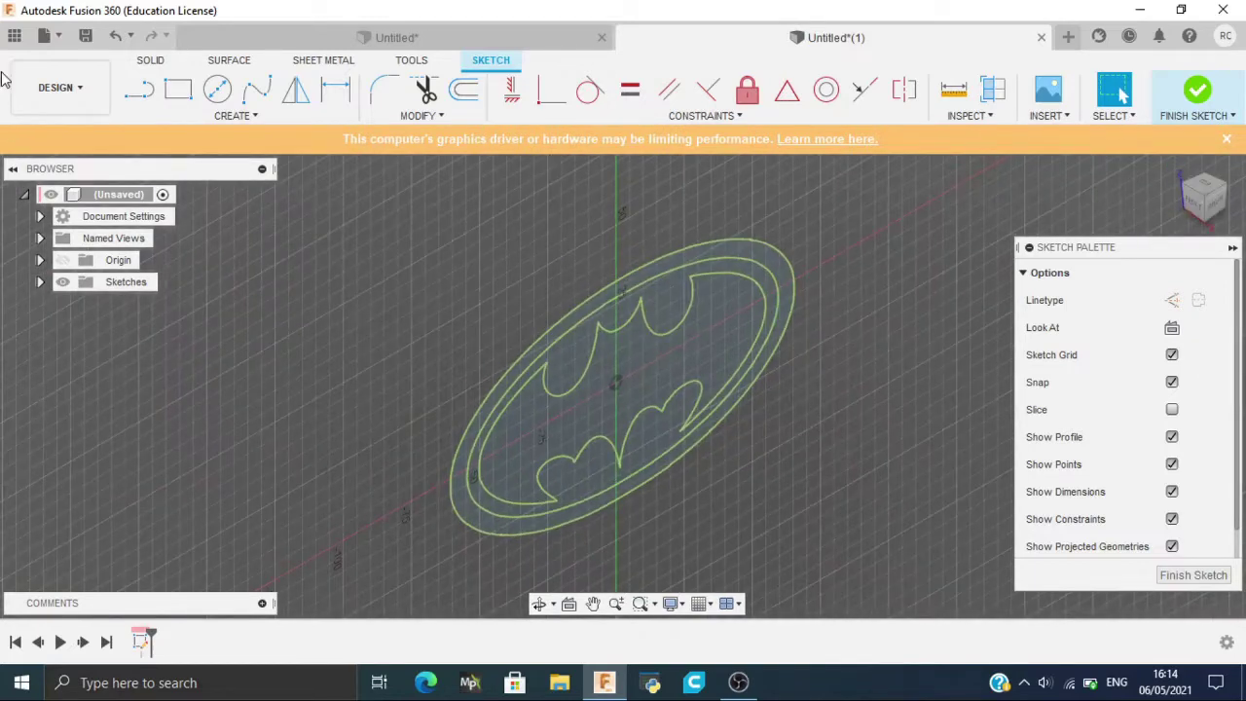
click(151, 60)
click(318, 34)
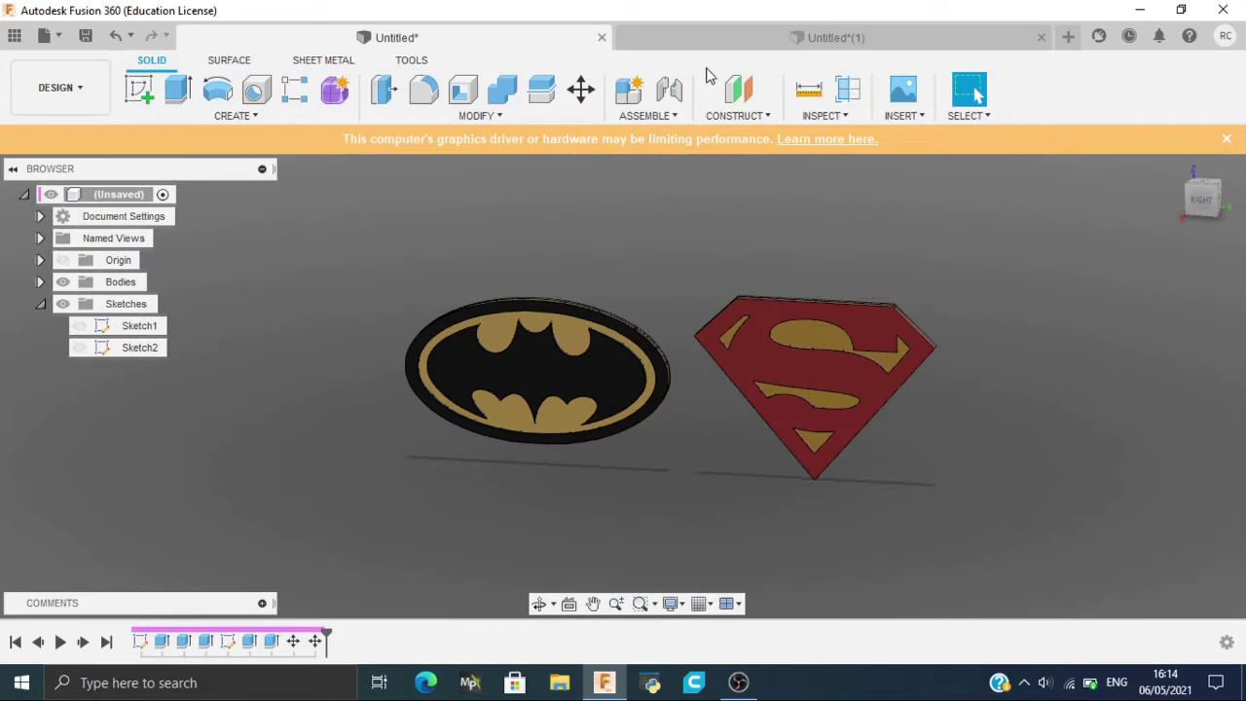
click(701, 37)
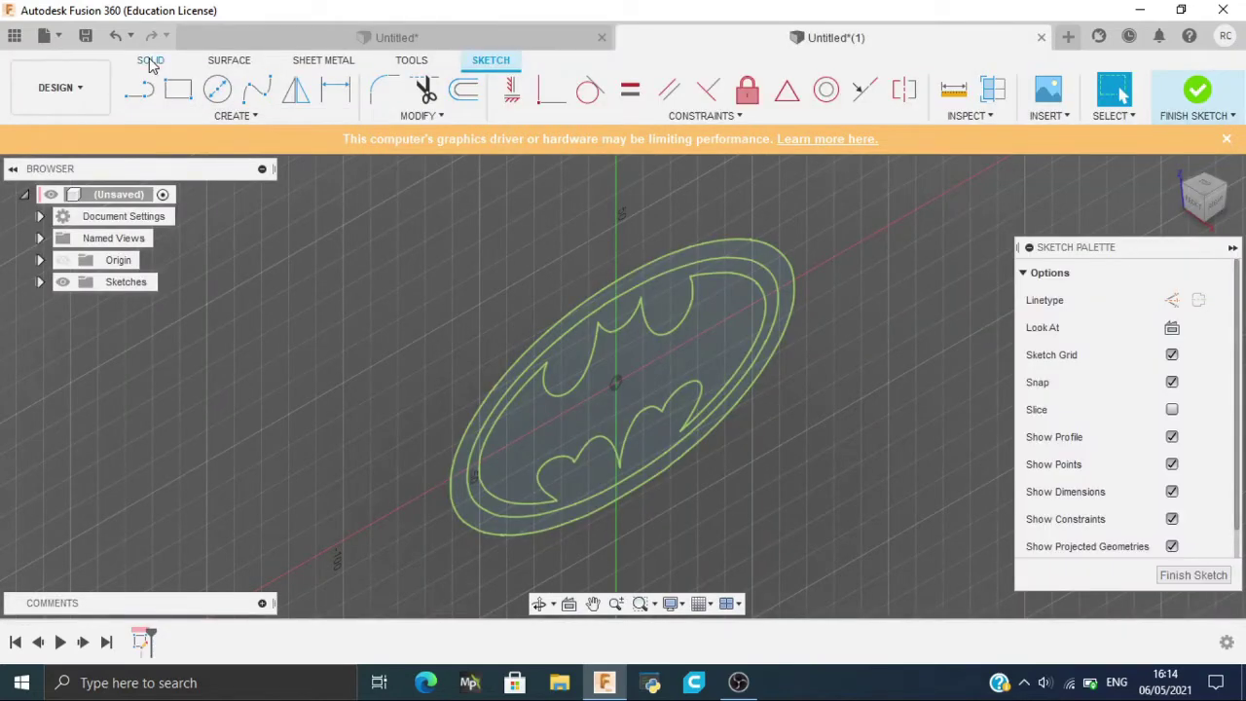
Begin extruding the Batman profile, and check the finished badges in the other document.
click(151, 60)
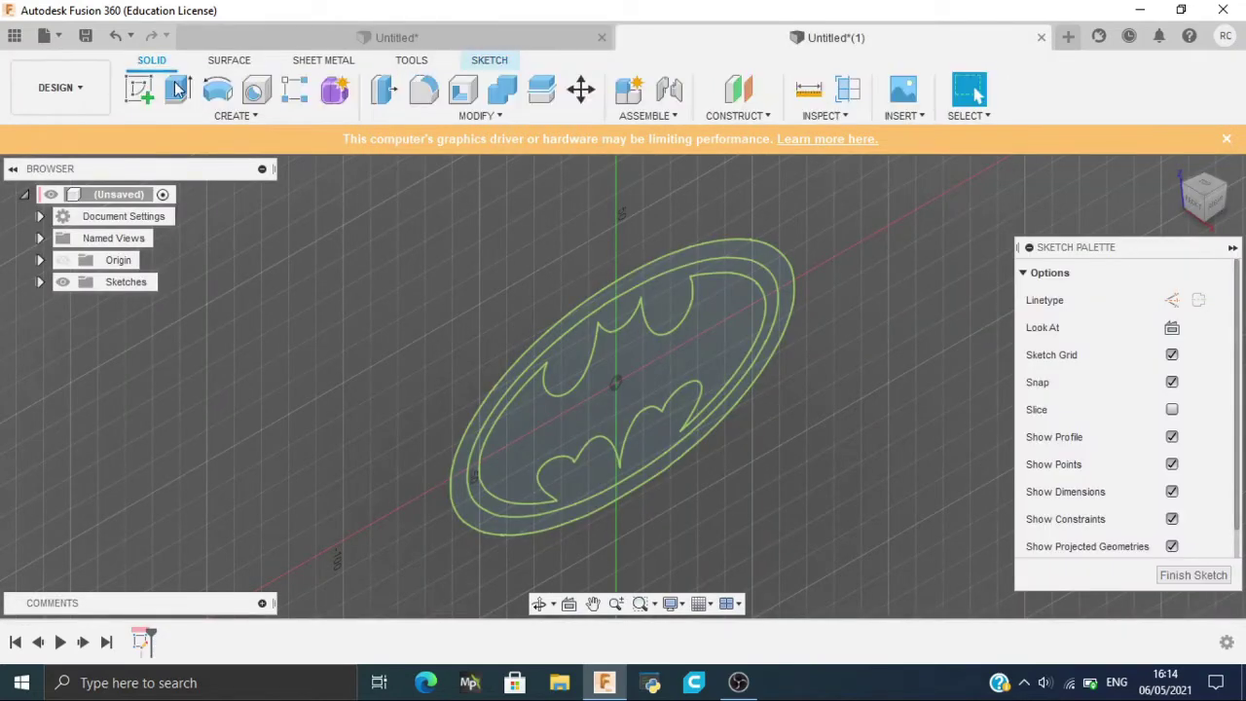
click(177, 89)
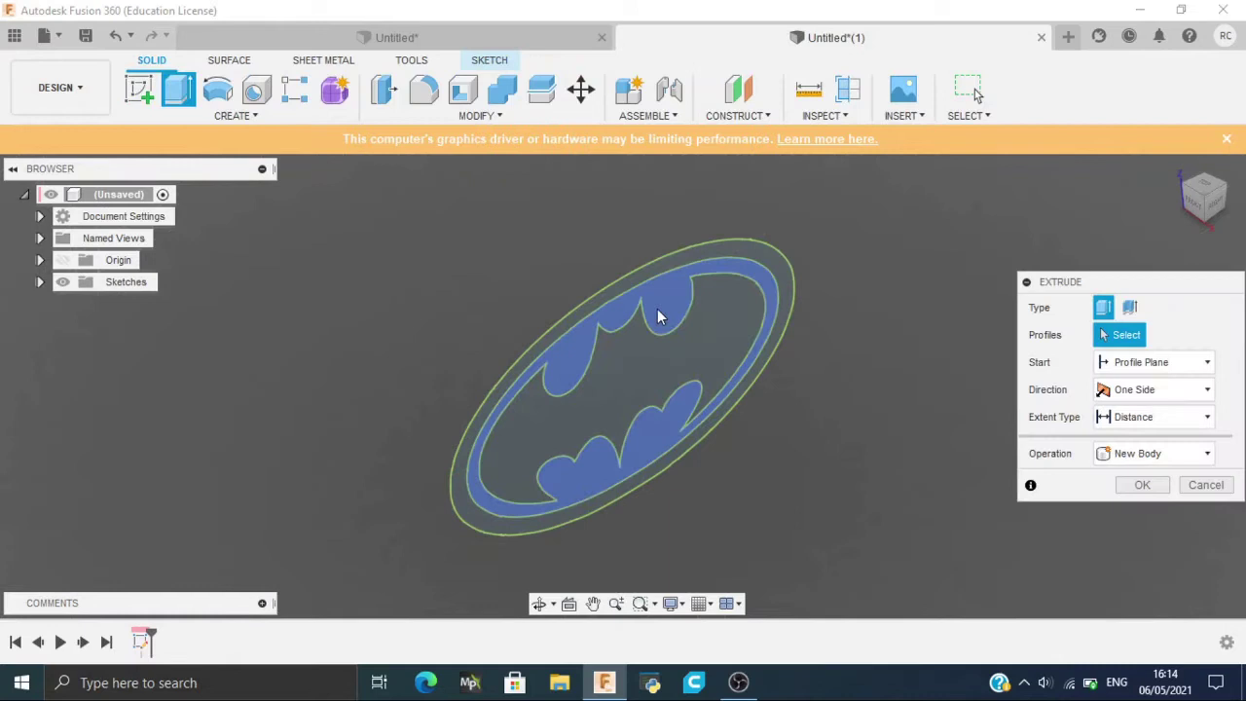
click(665, 384)
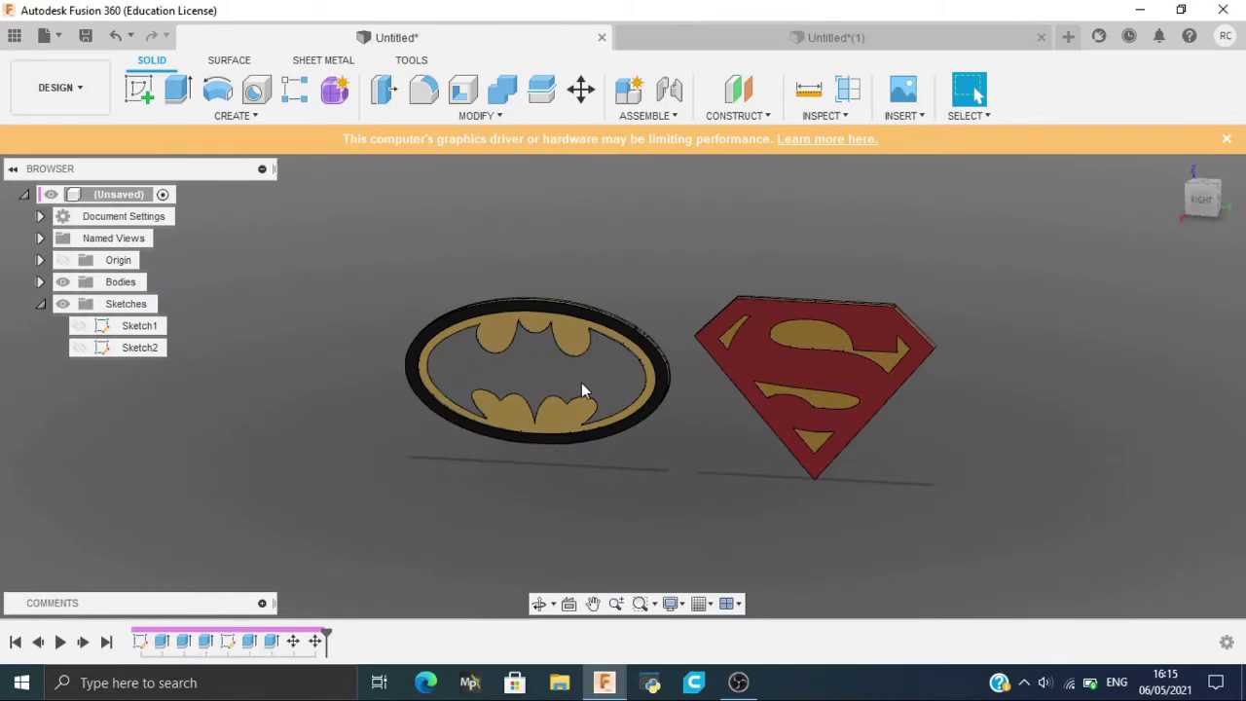
shift+middle_drag(581, 383, 1047, 8)
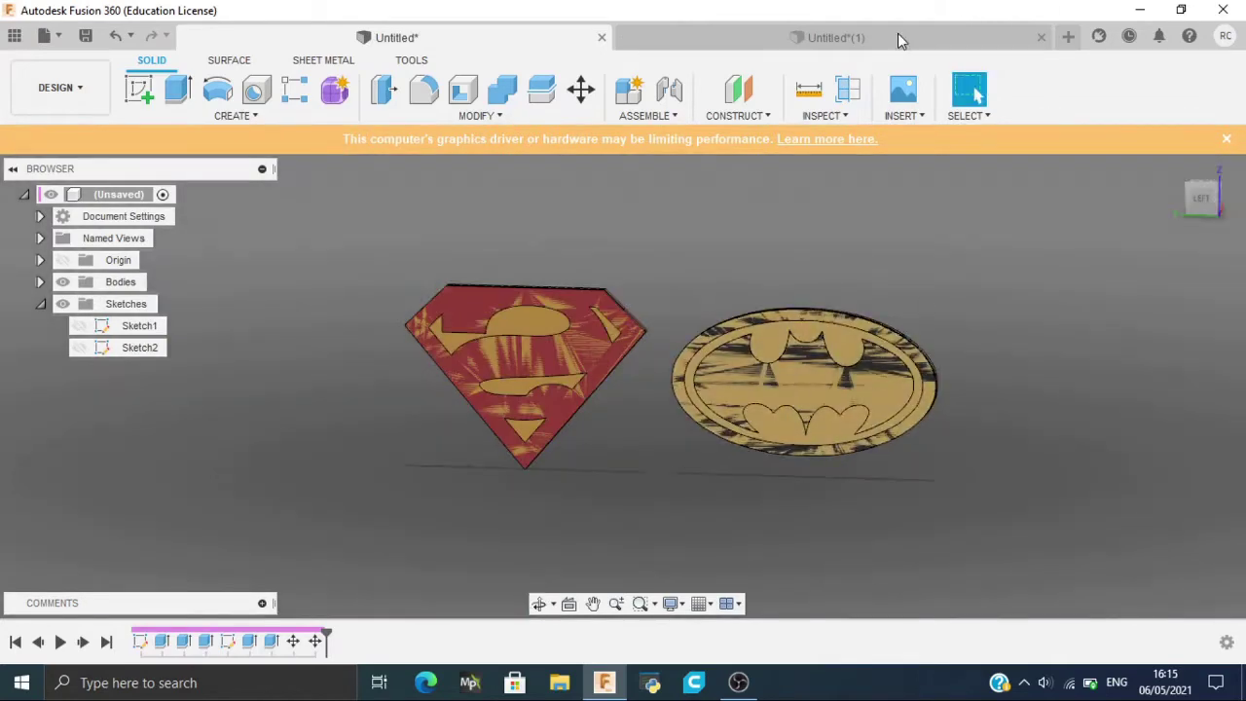
click(900, 40)
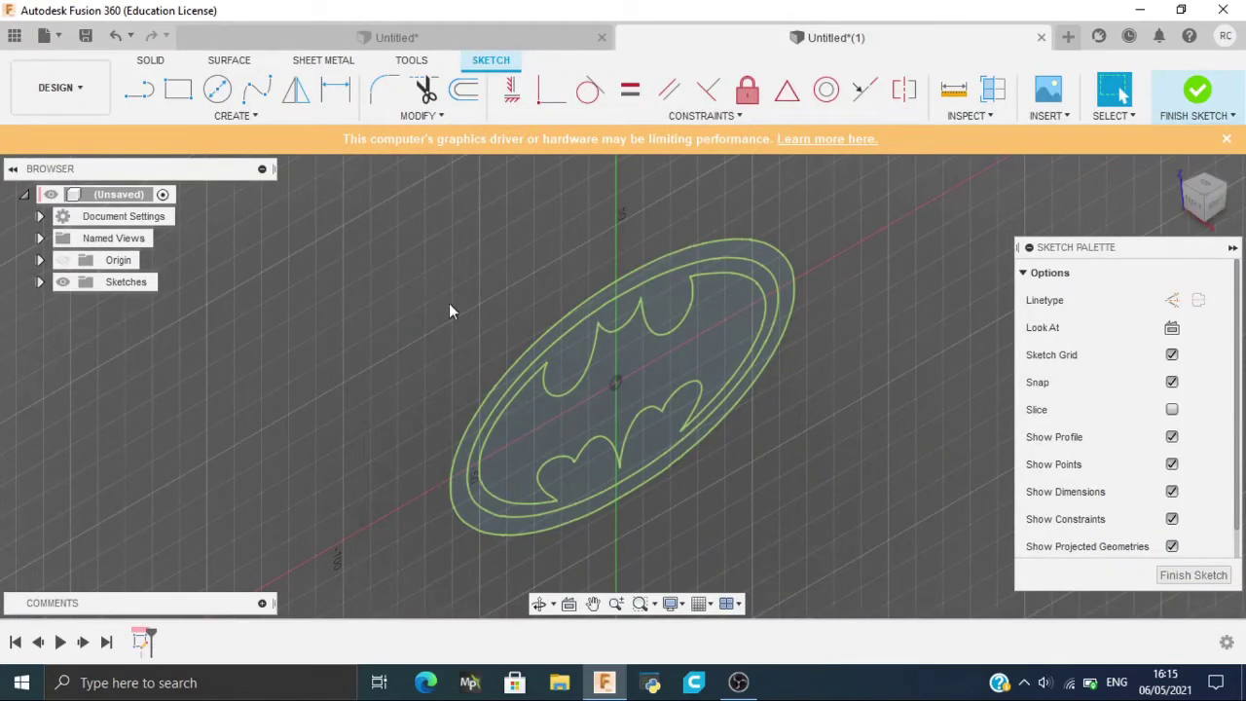
Extrude all three Batman profiles 2 mm into a solid body and check its thickness.
click(154, 61)
click(176, 88)
click(580, 308)
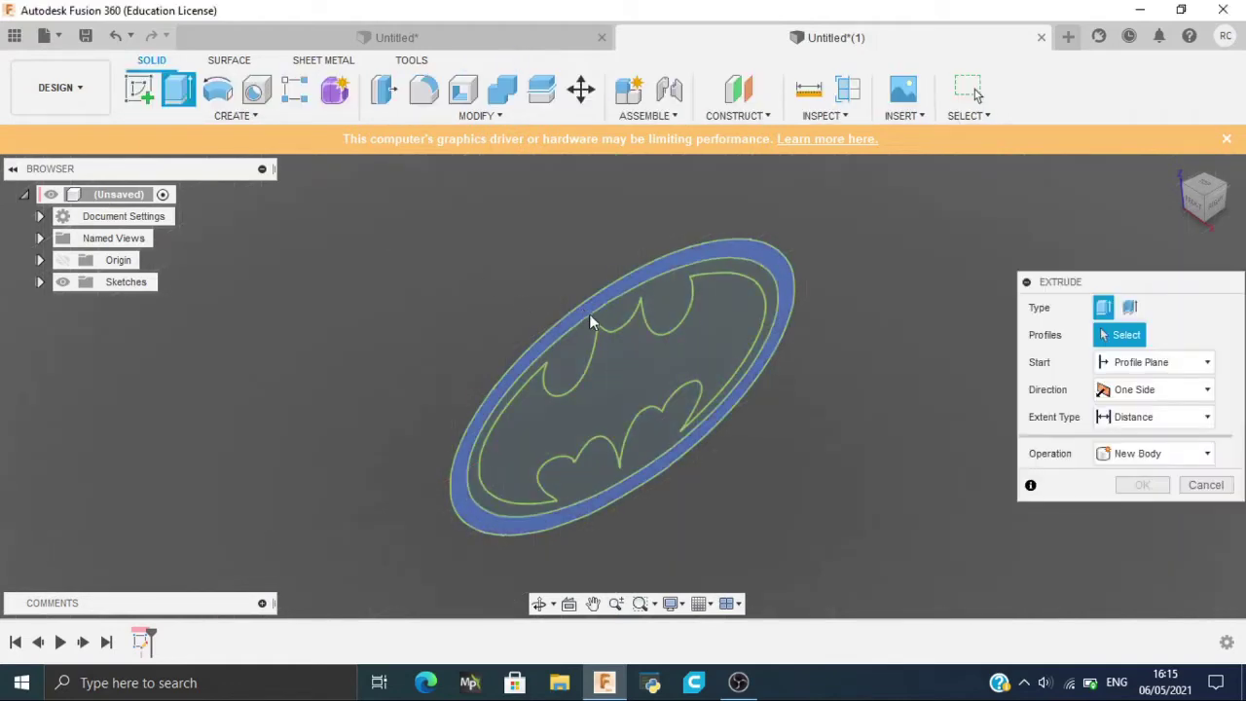
click(616, 349)
text(2)
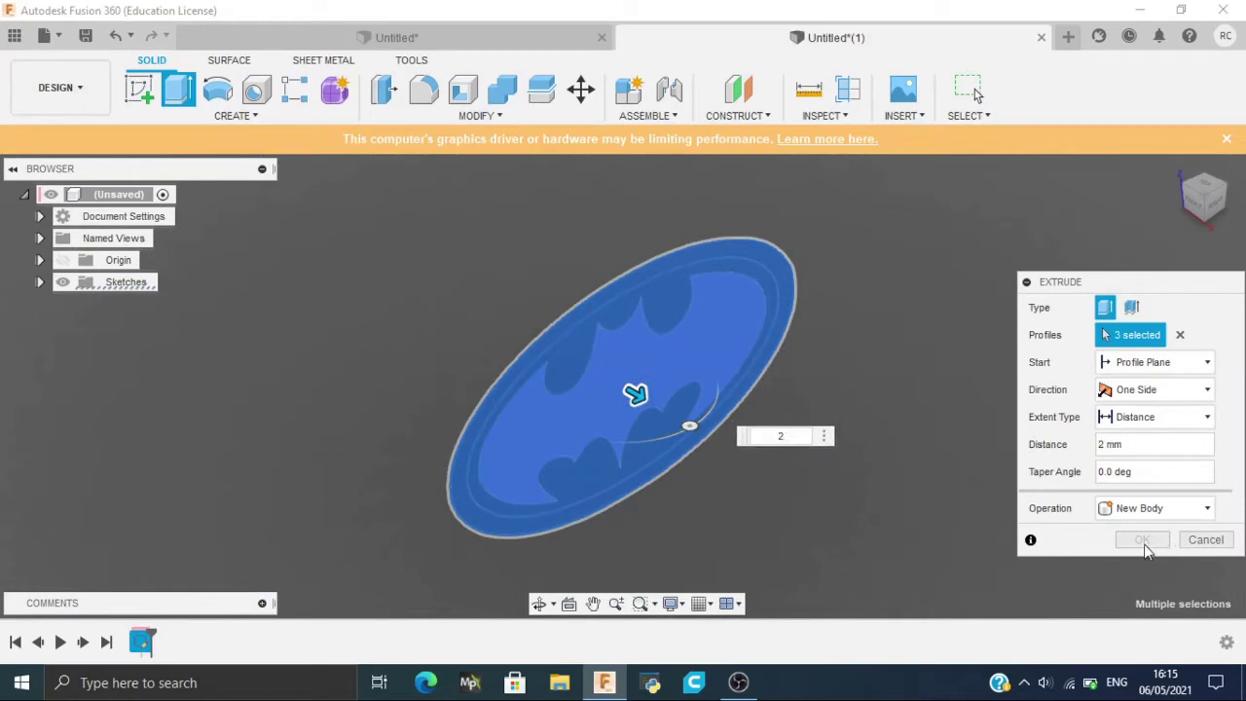
click(1144, 541)
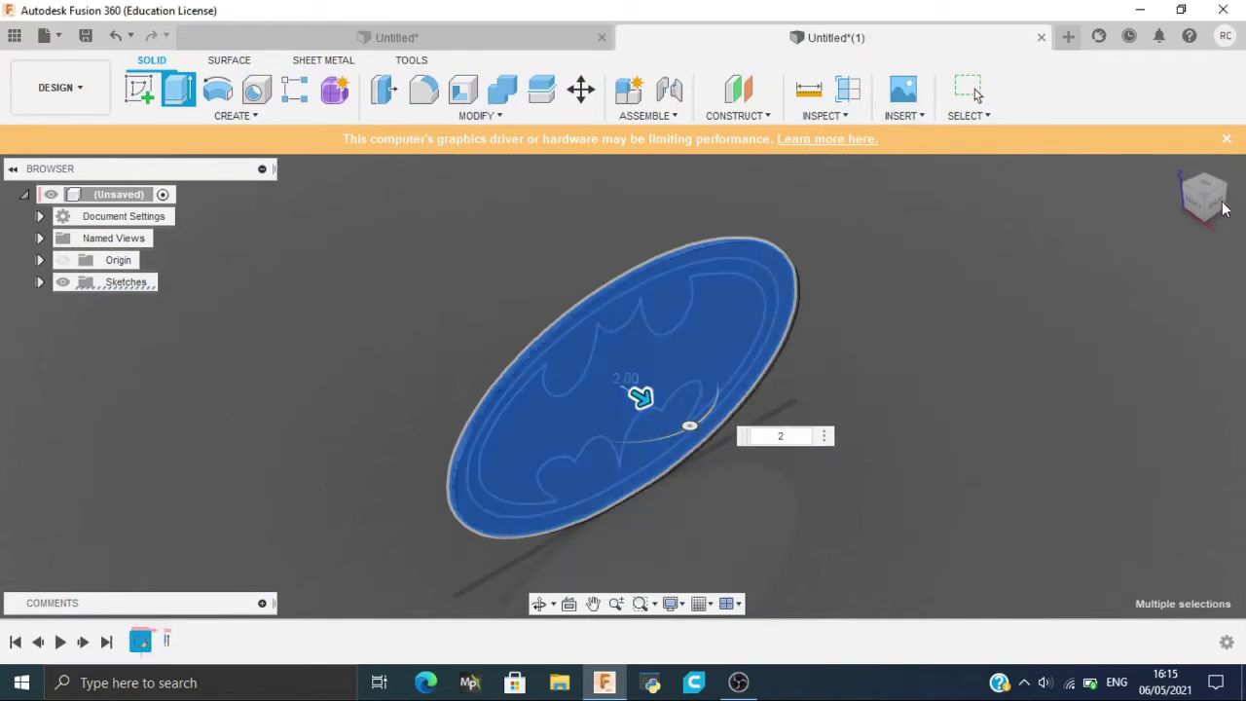
mouse_move(1224, 207)
shift+middle_down()
mouse_move(1149, 292)
mouse_move(101, 263)
shift+middle_up()
click(39, 282)
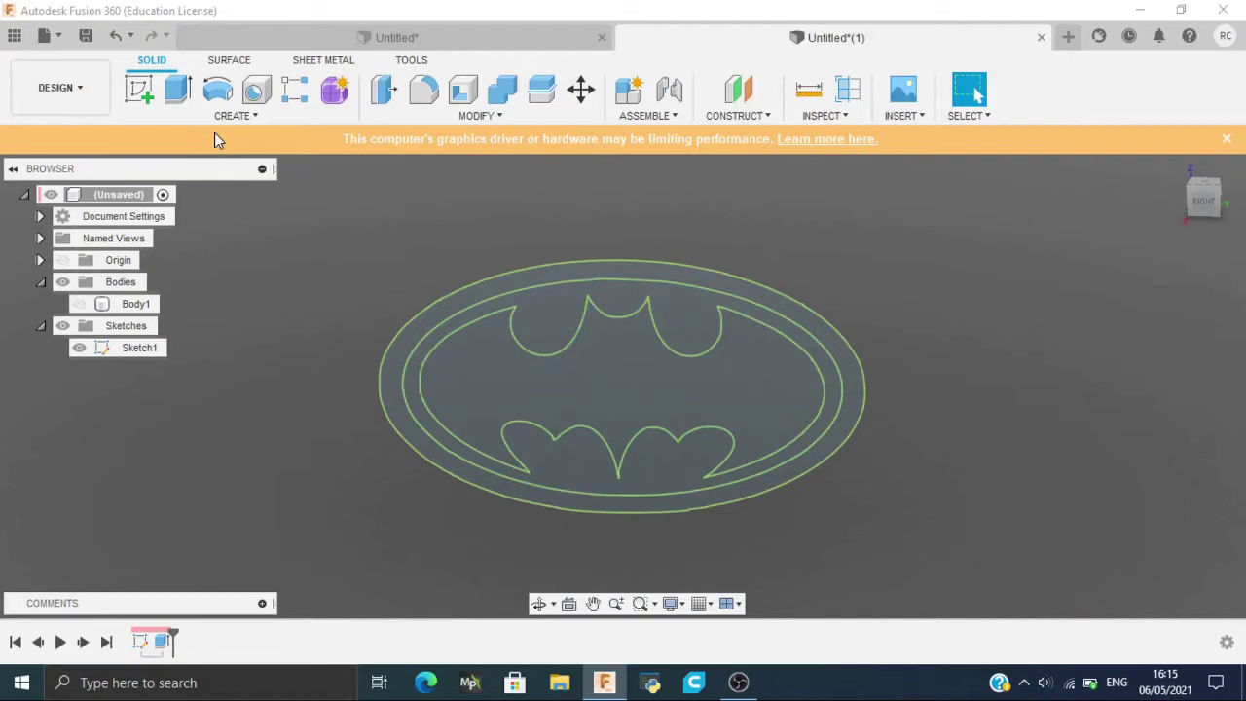
Extrude the Batman outer ring and inner bat regions 5 mm as a new body.
click(185, 100)
click(596, 272)
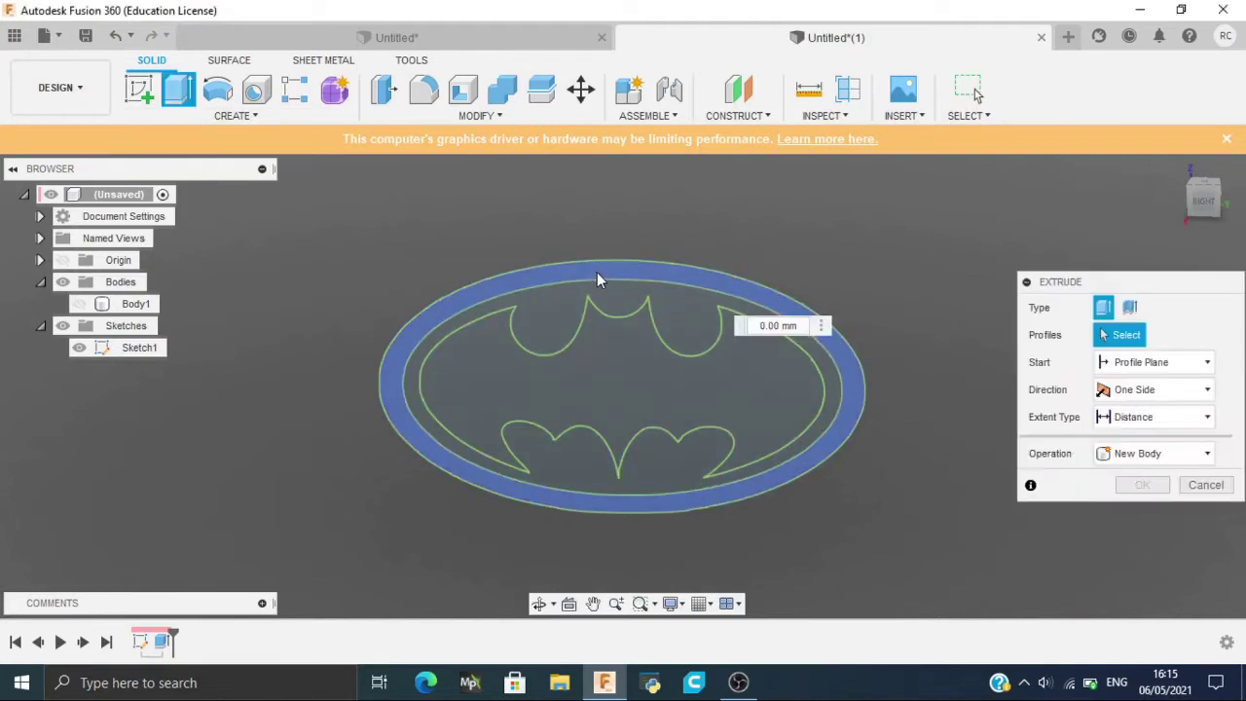
click(611, 361)
text(5)
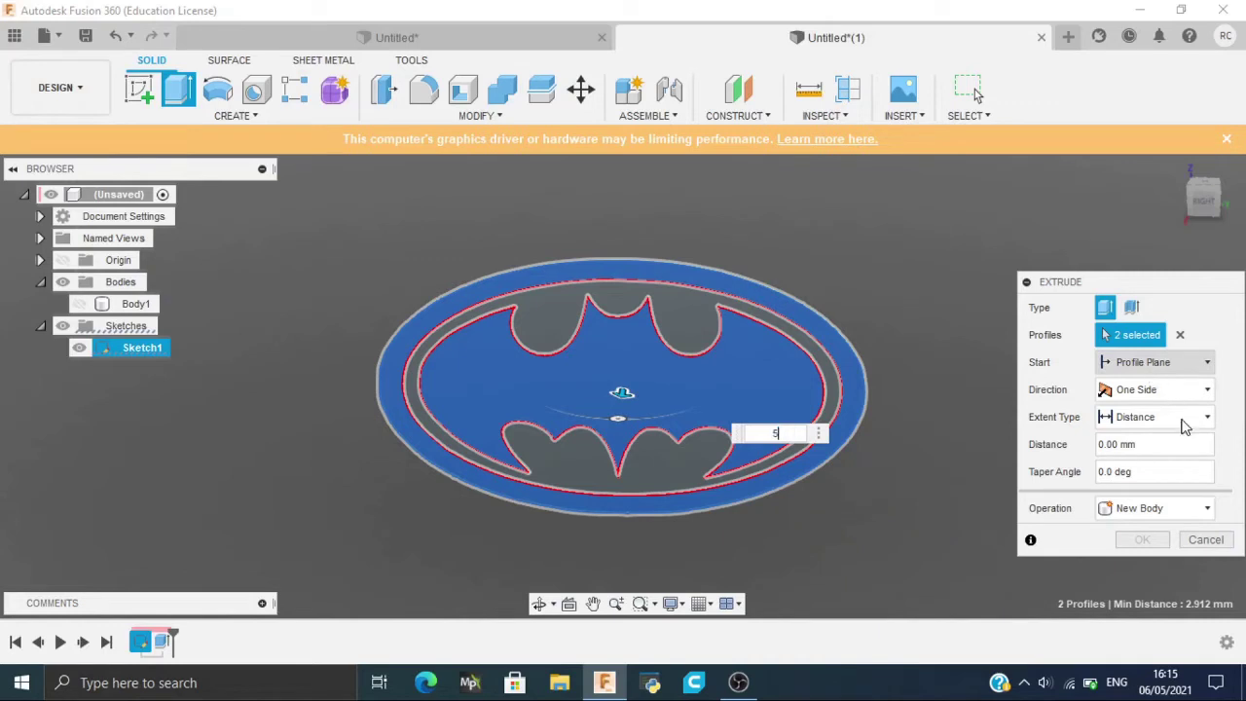
key(Return)
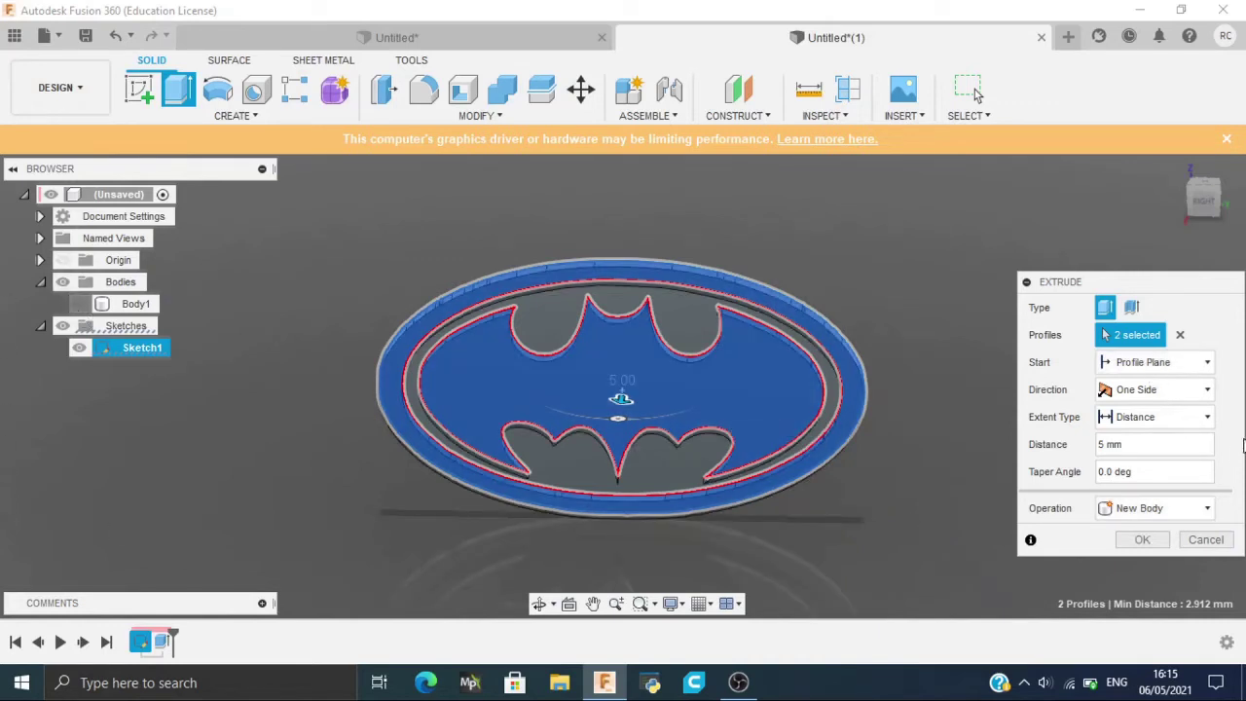
click(1178, 508)
click(1148, 570)
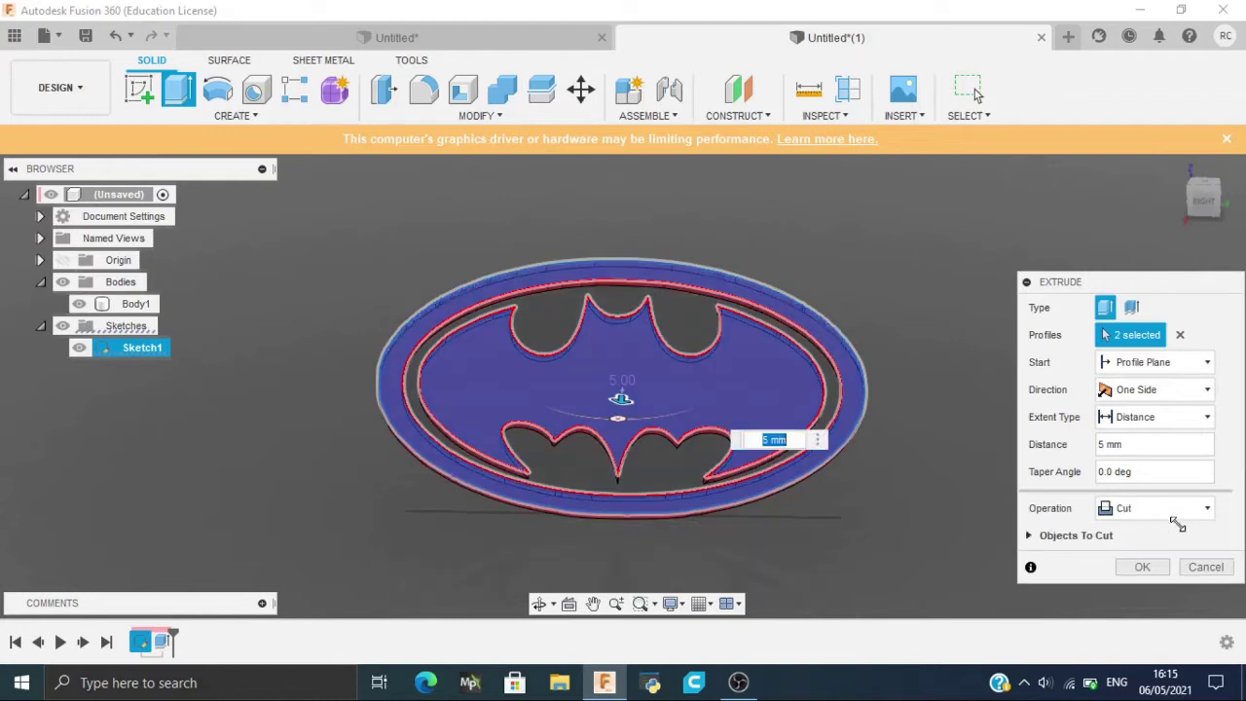
click(1139, 508)
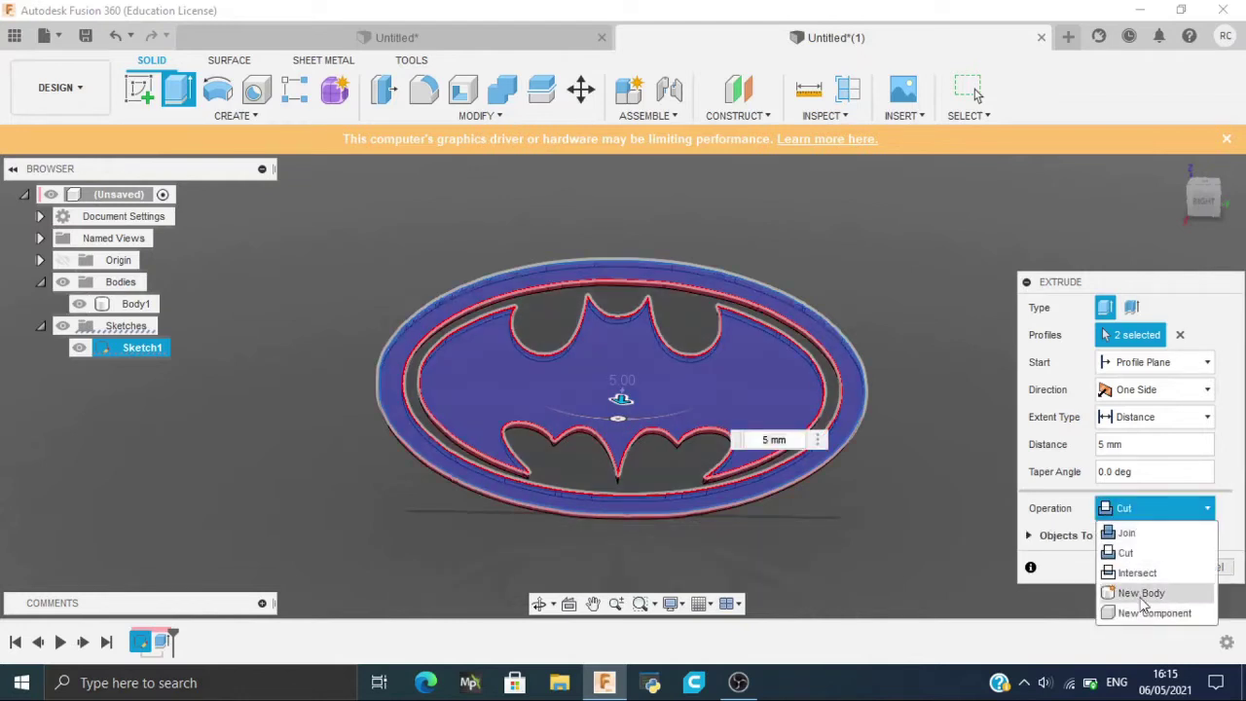
key(Escape)
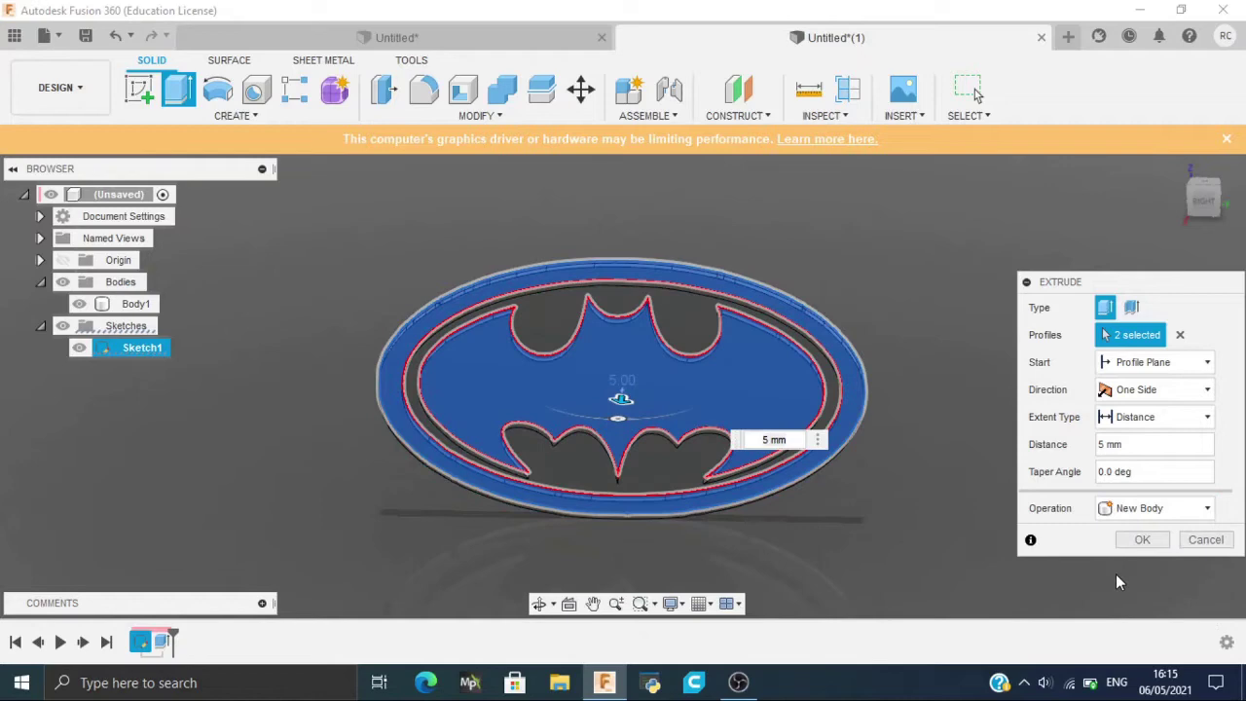
click(1141, 539)
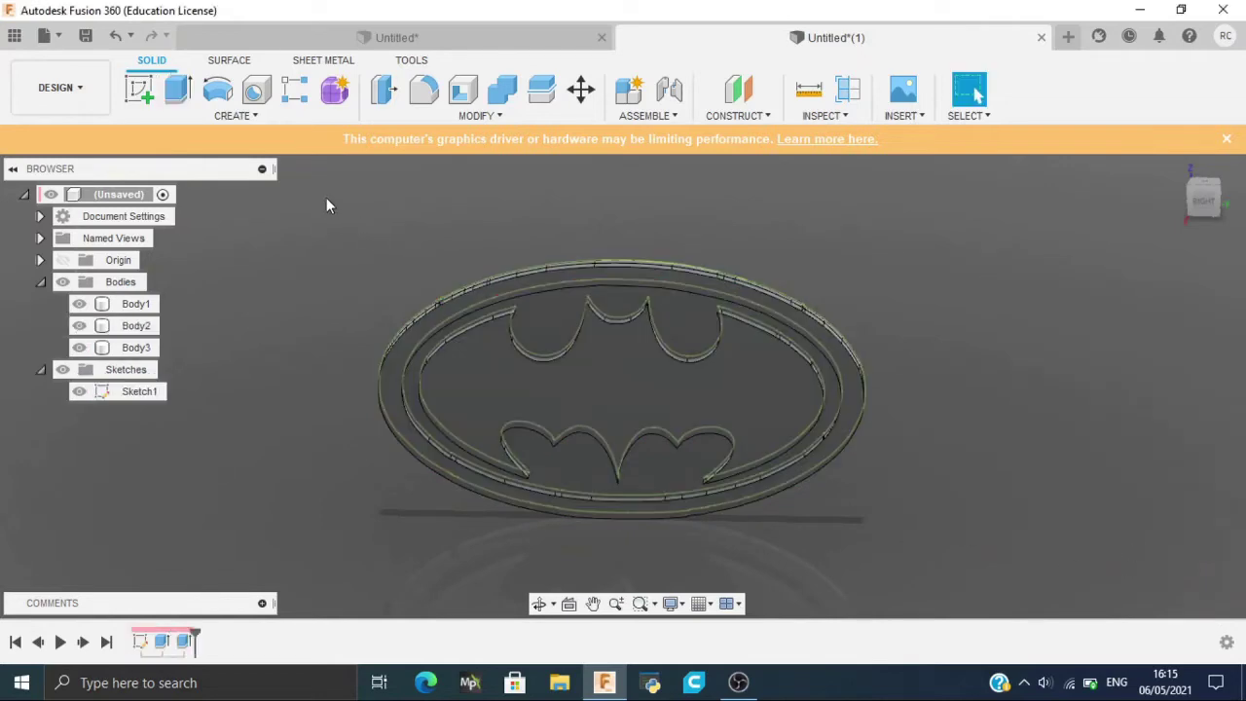
Compare with the finished model, collapse Bodies, and hide Sketch1 so only the solid Batman badge shows.
click(341, 37)
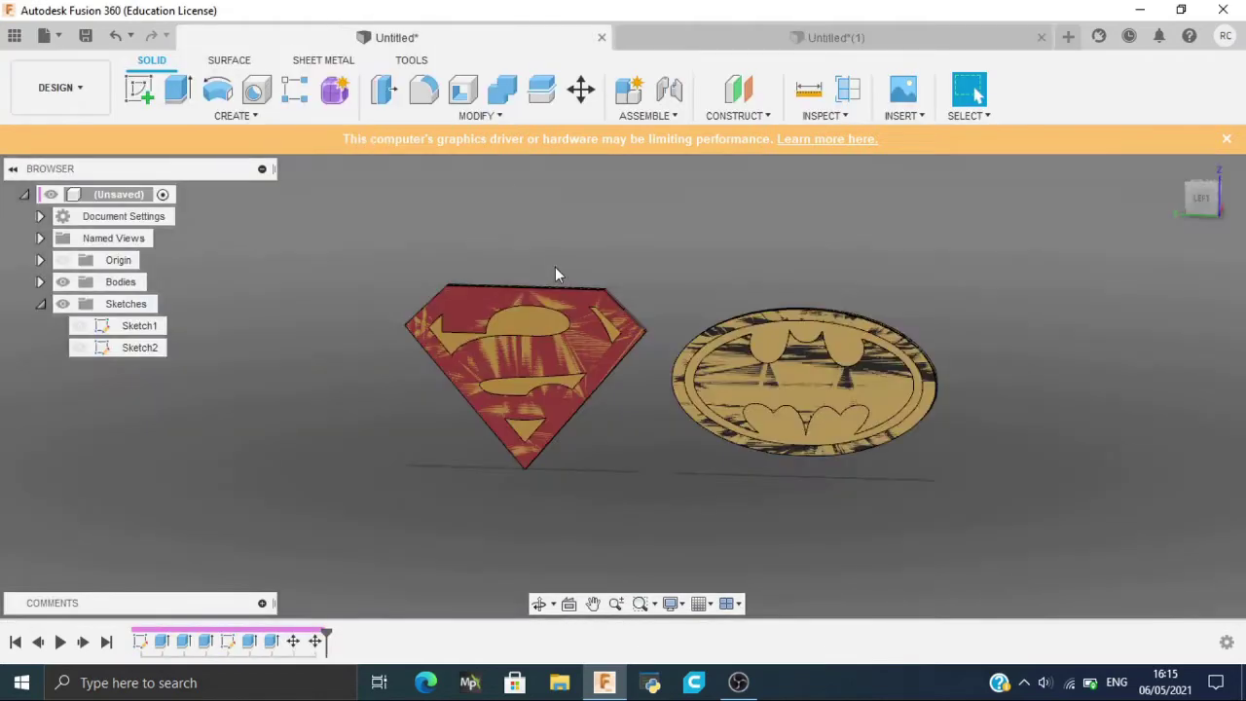
shift+middle_drag(1243, 307, 1049, 305)
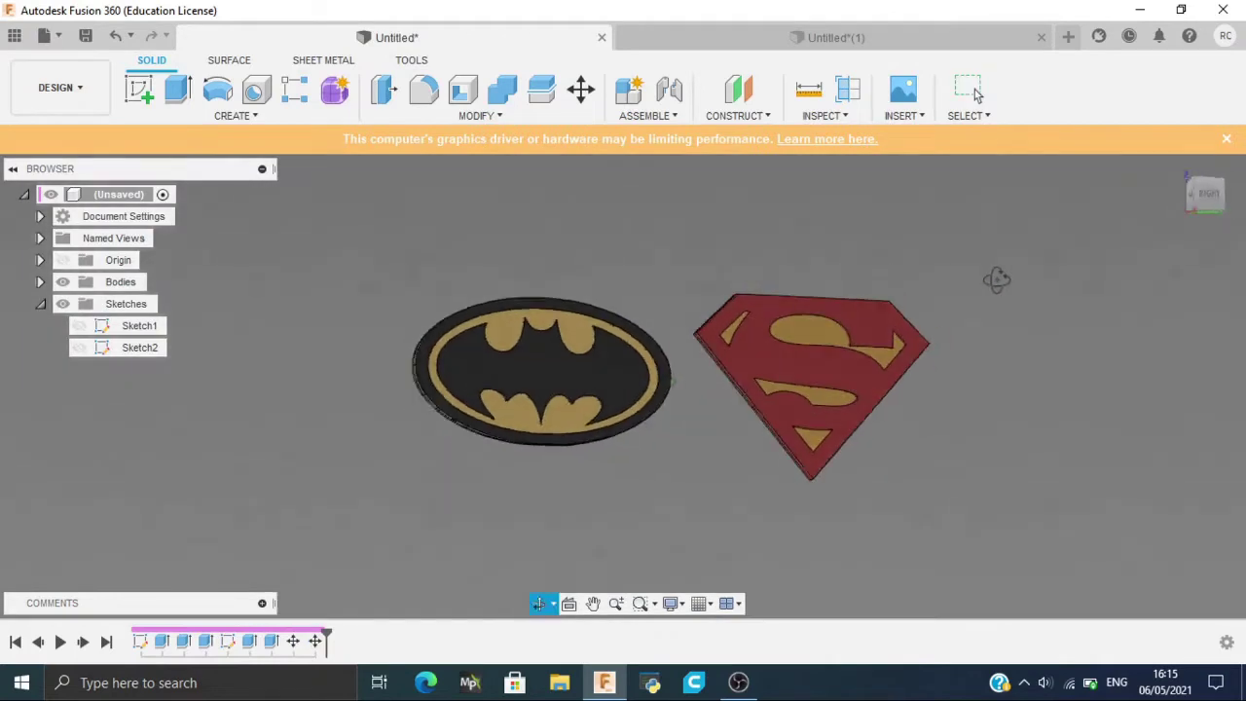
click(732, 31)
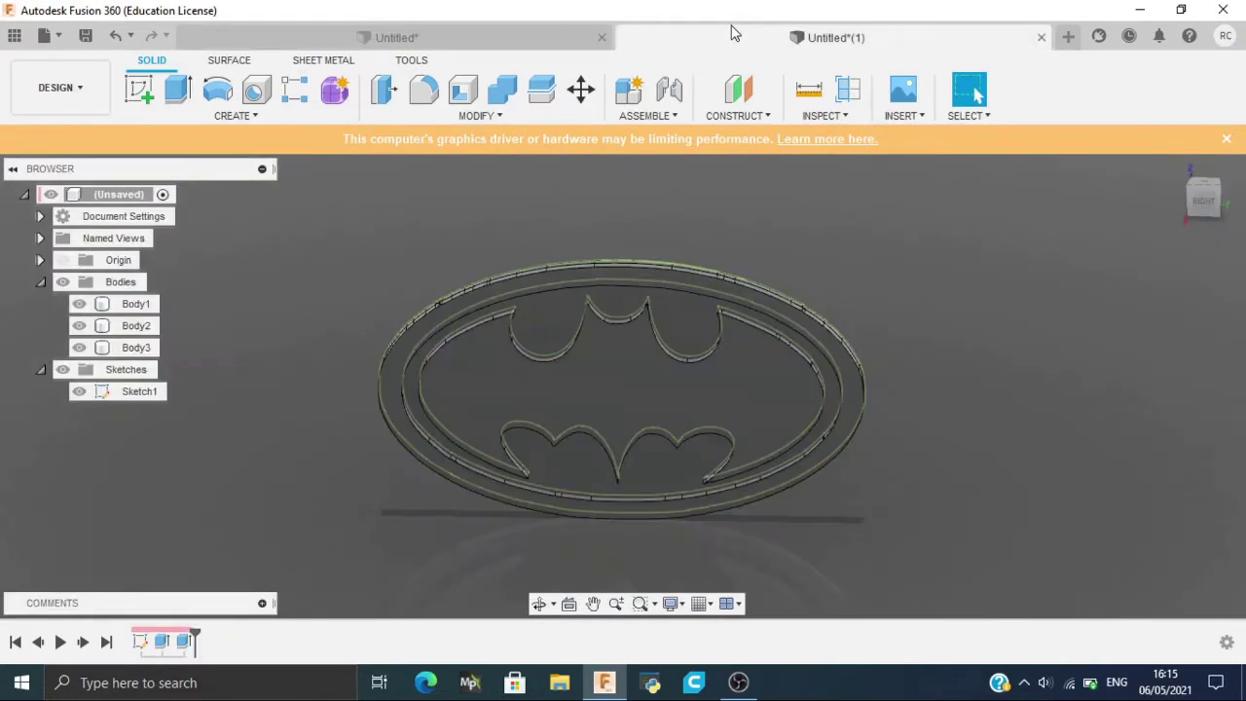
click(40, 283)
click(75, 327)
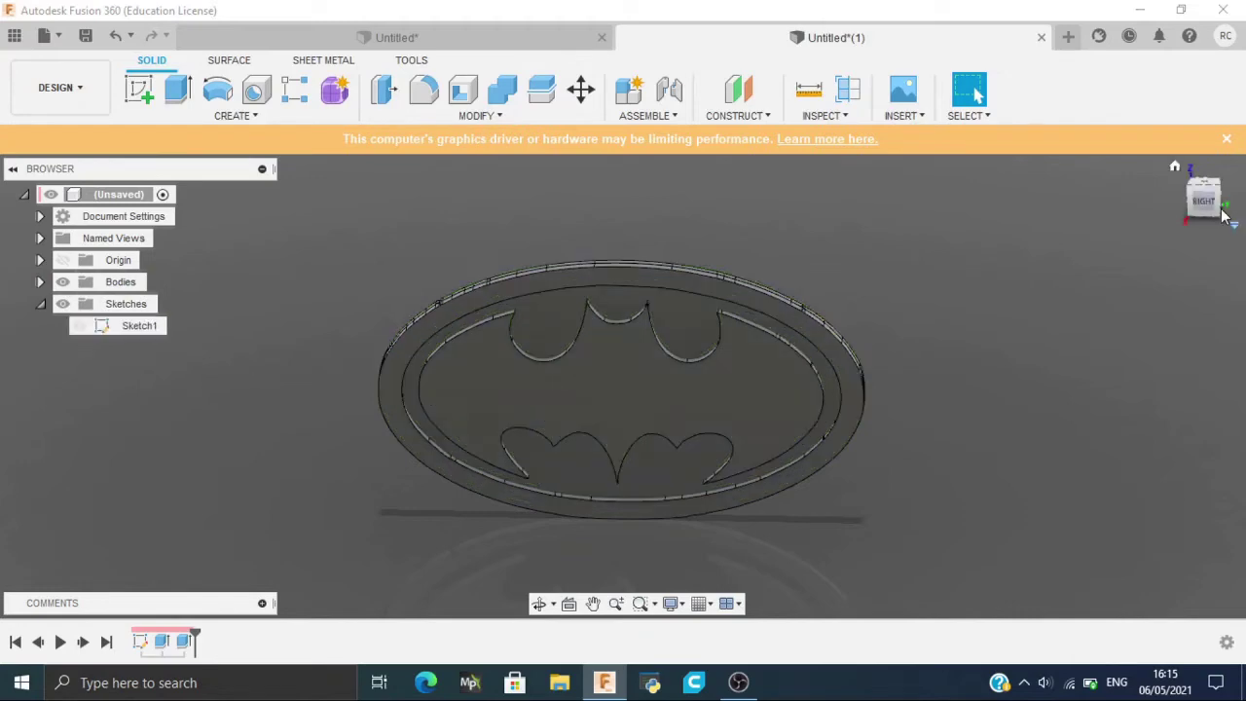
mouse_move(1168, 244)
shift+middle_down()
mouse_move(973, 292)
mouse_move(1131, 211)
shift+middle_up()
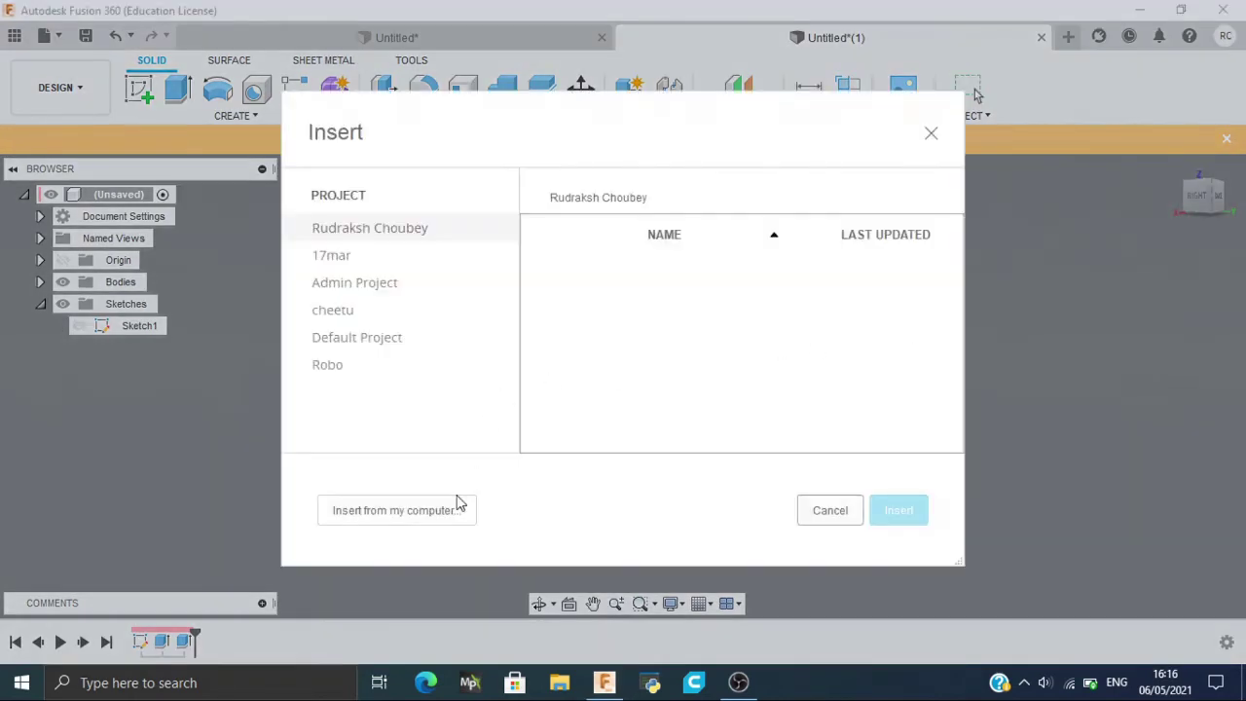
Insert Superman.svg, then scale and place it to the right of the Batman badge.
click(458, 503)
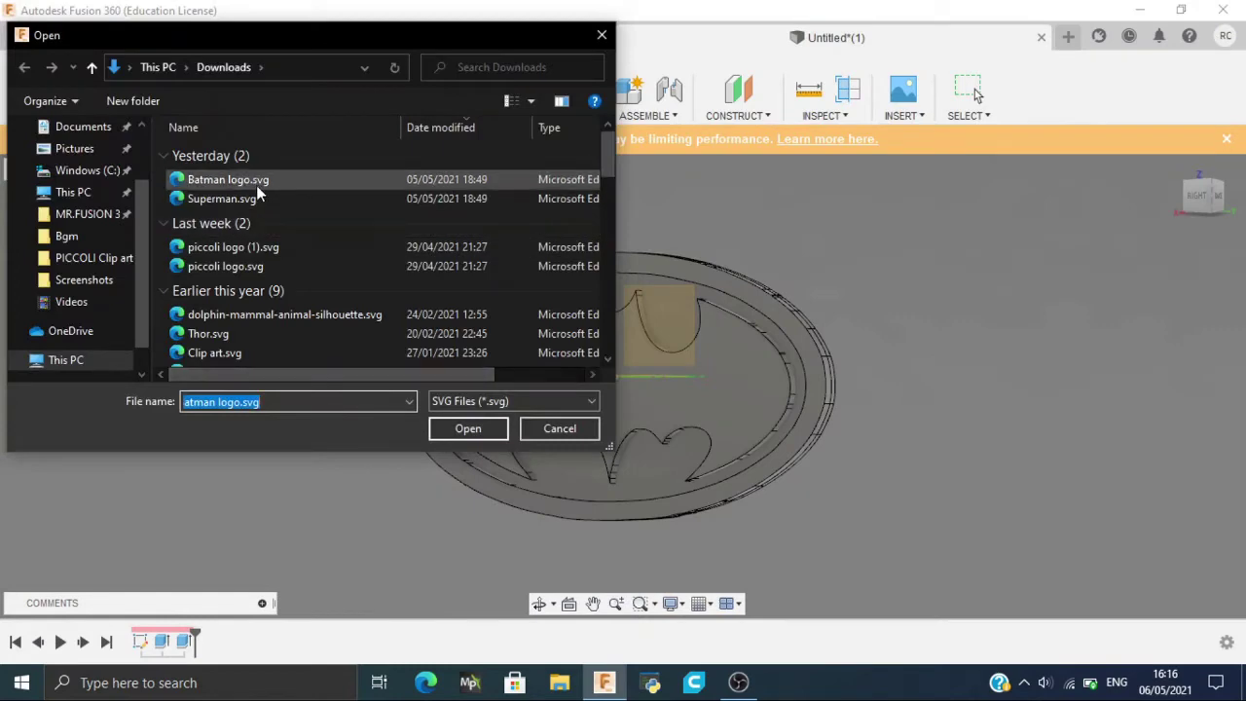
click(260, 196)
double_click(260, 198)
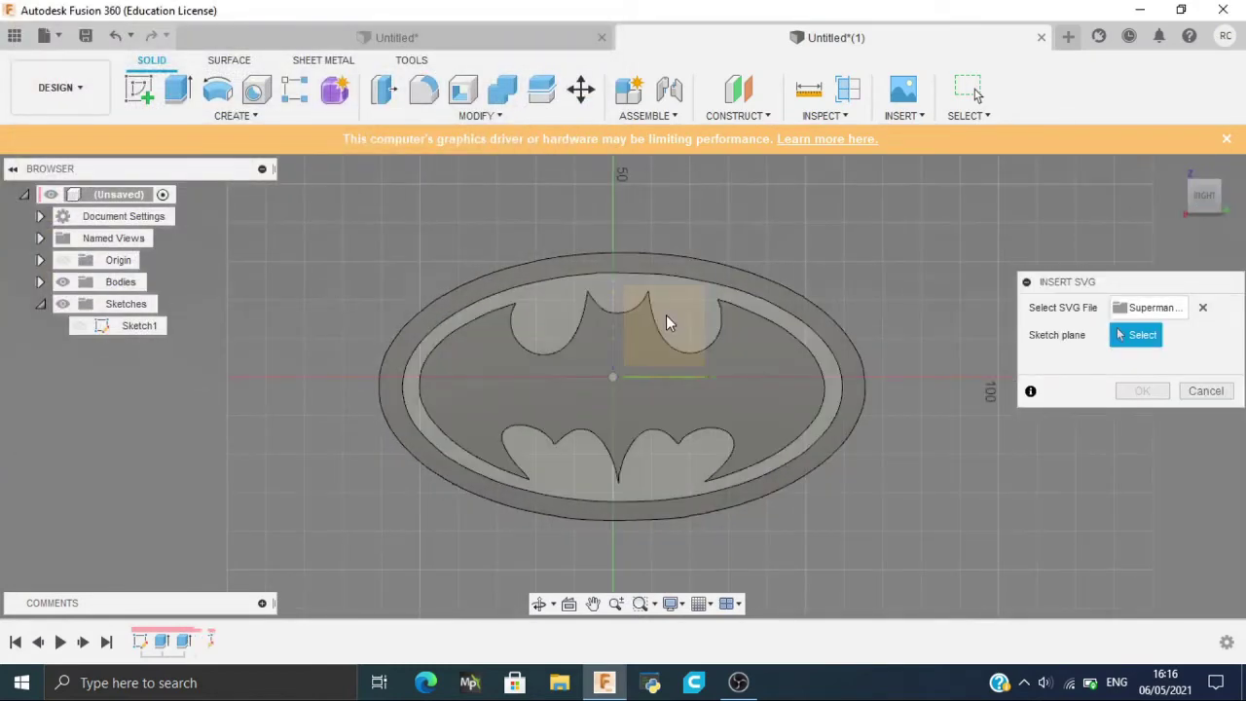
click(695, 376)
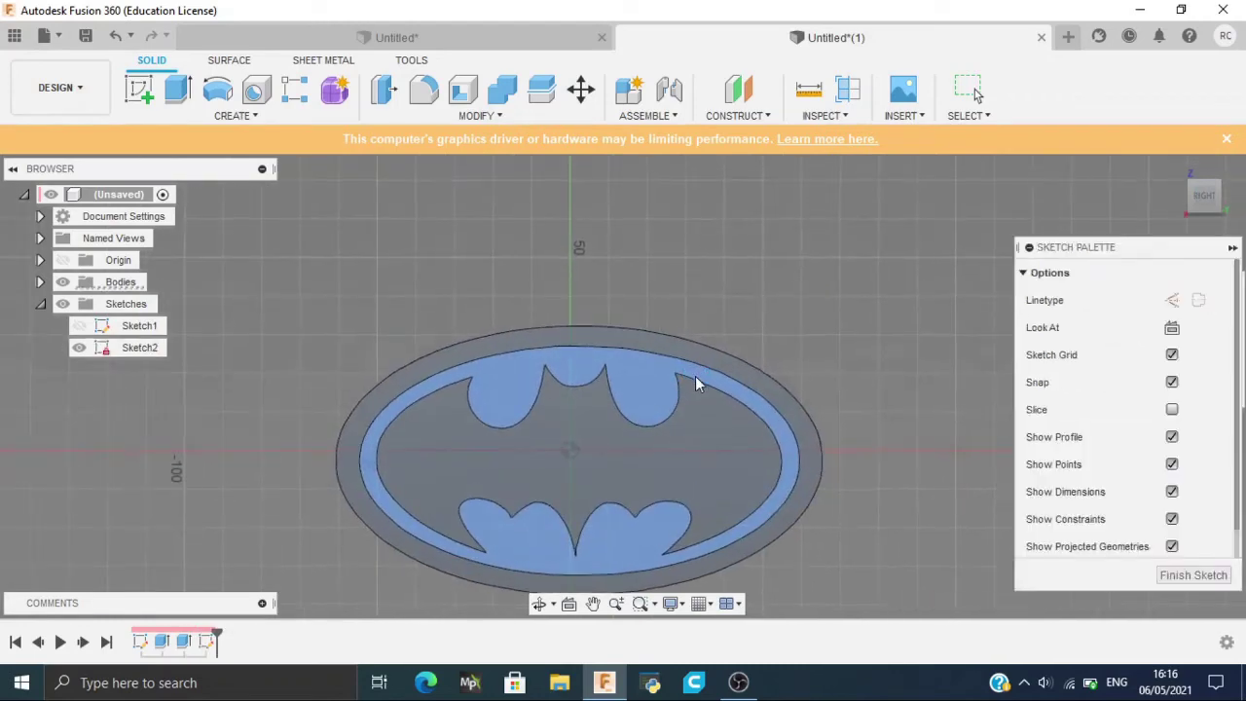
drag(637, 446, 471, 182)
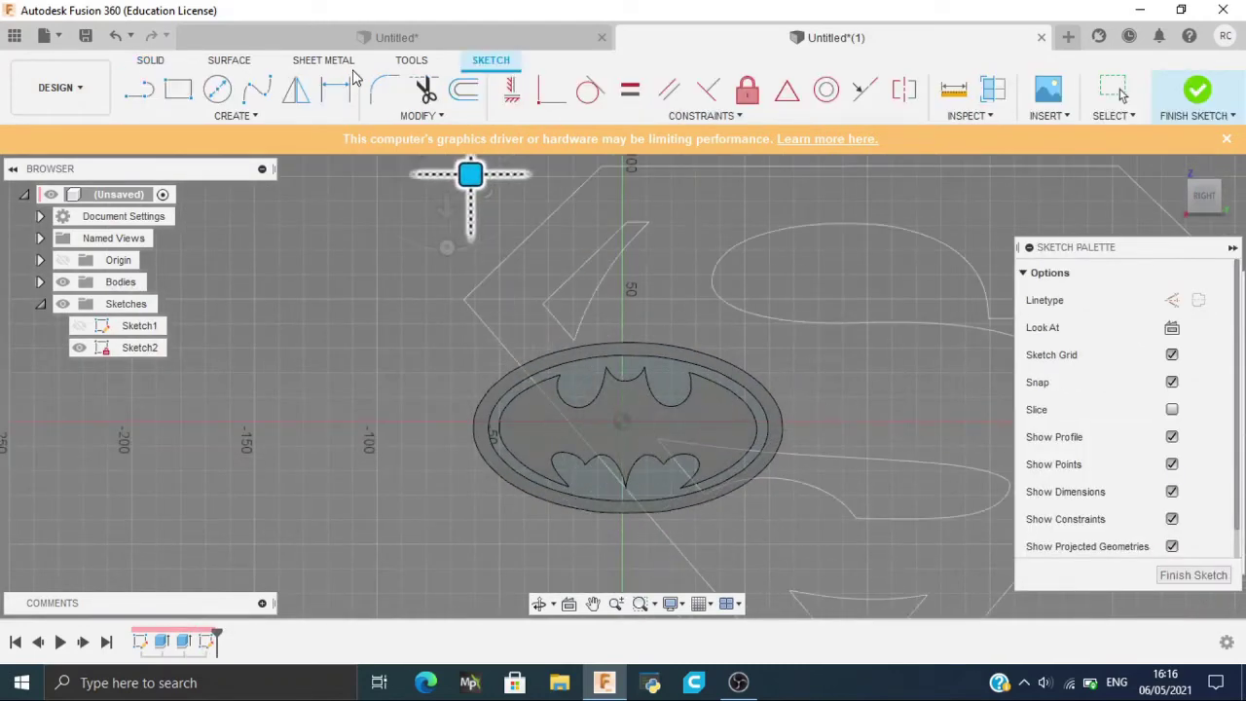
scroll(477, 199, down, 2)
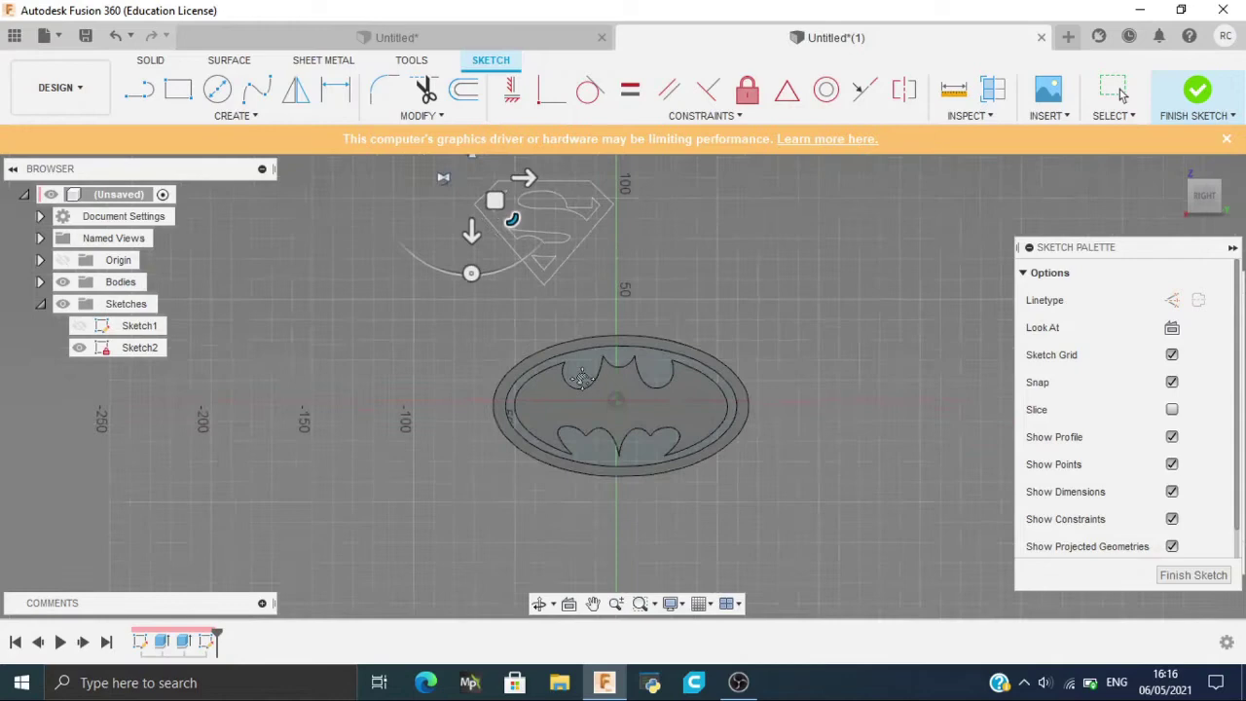
drag(494, 239, 625, 317)
drag(725, 357, 949, 479)
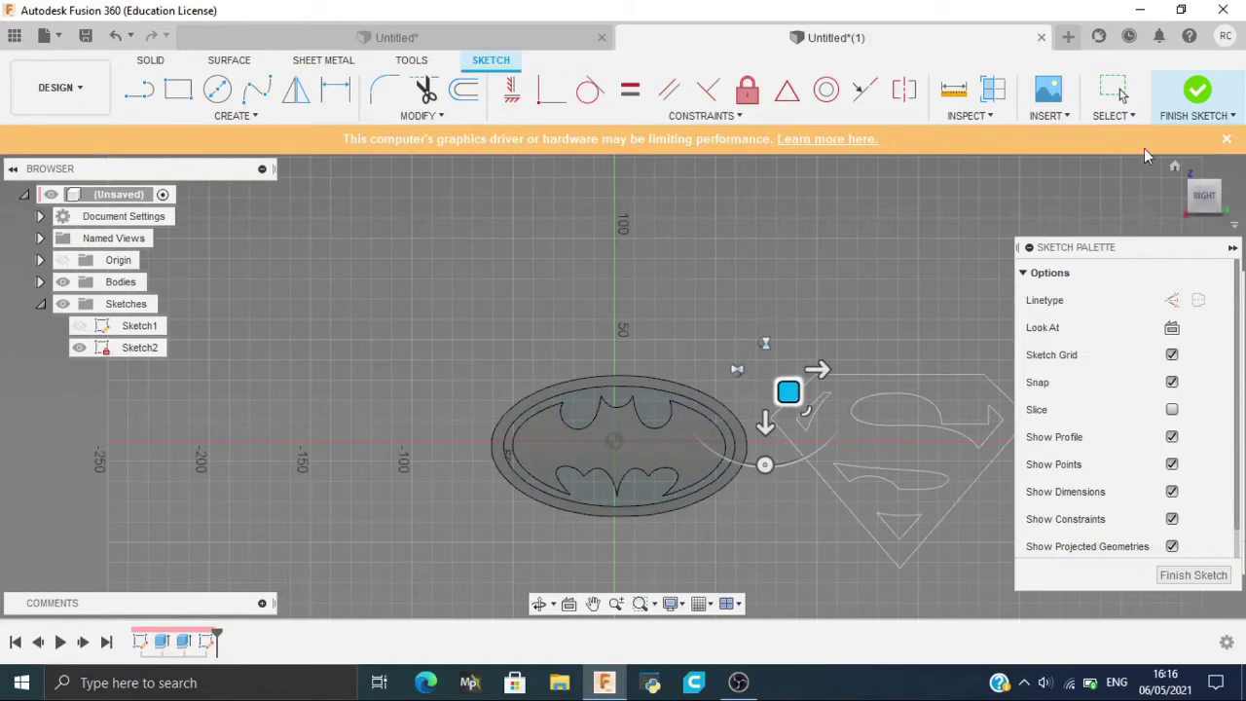
Confirm the Superman placement and extrude all five shield profiles 2 mm as a new body.
key(Return)
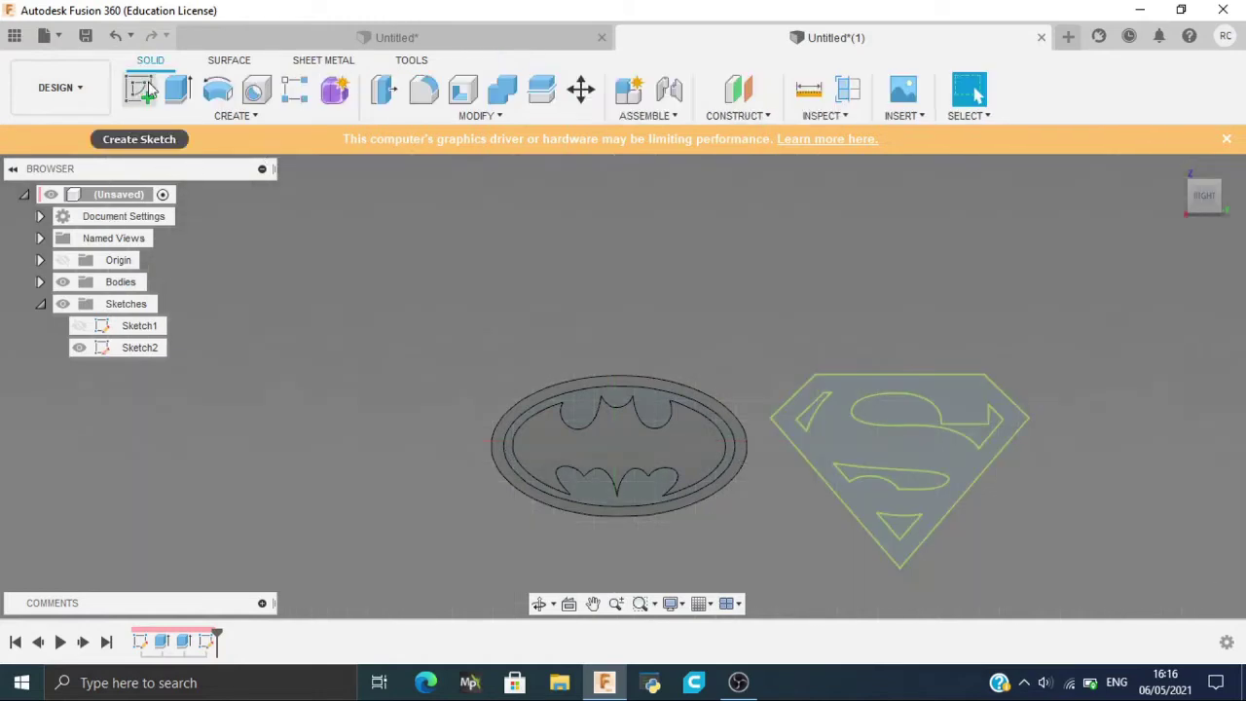
click(177, 90)
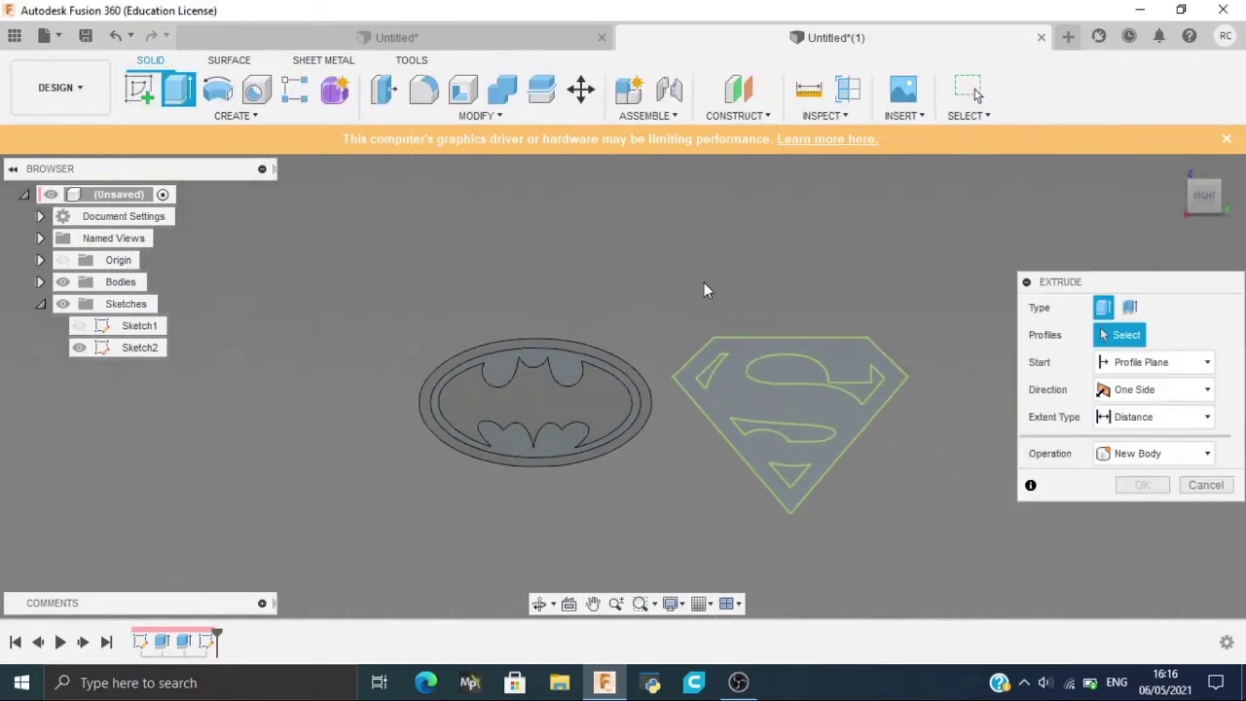
click(750, 353)
click(808, 380)
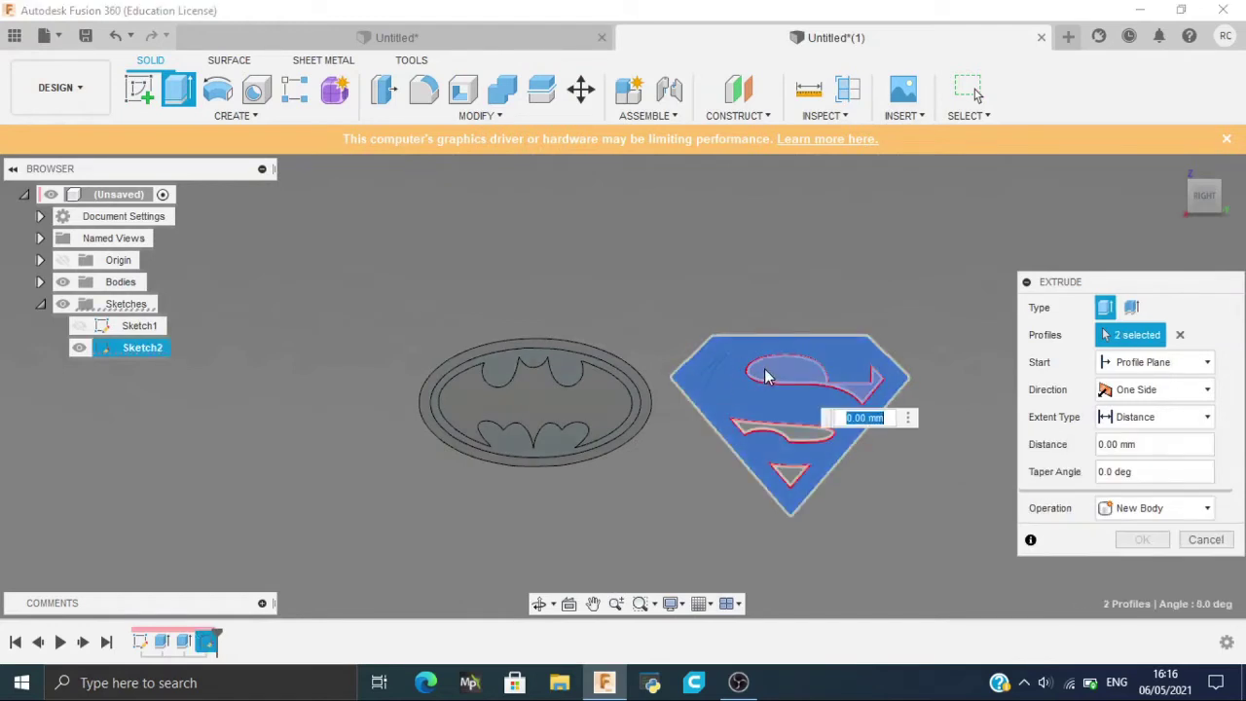
click(813, 429)
click(795, 471)
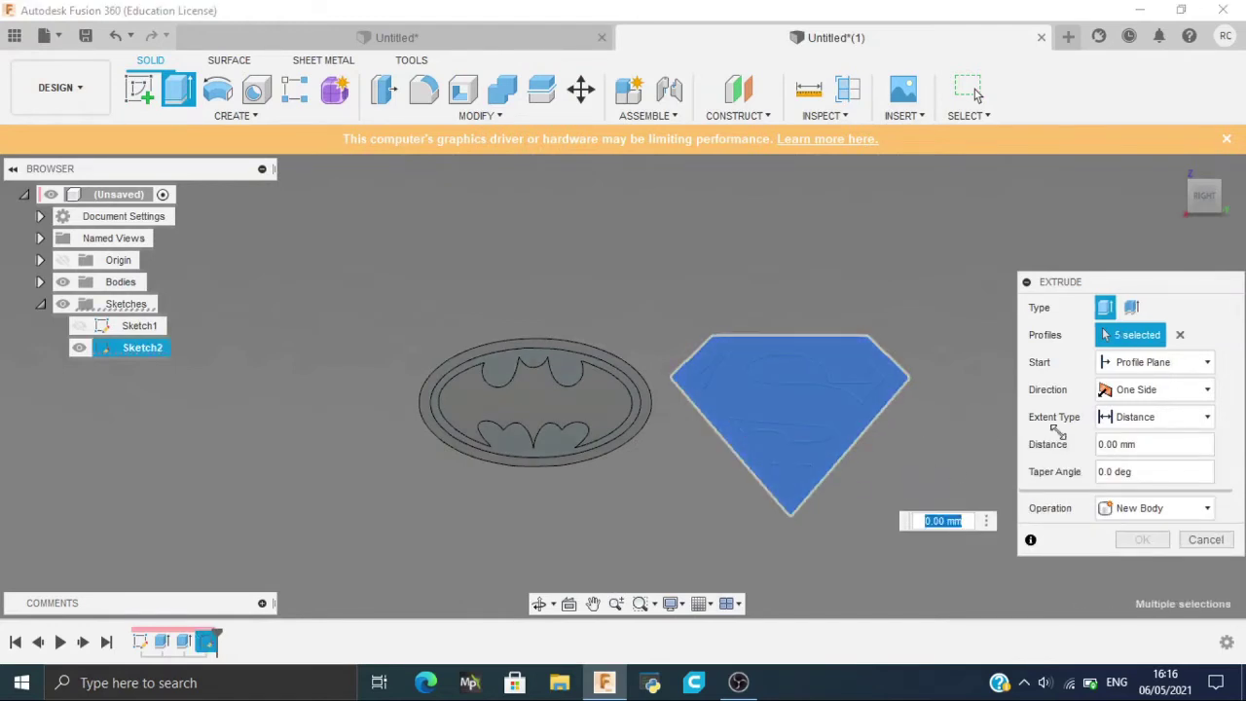
text(2)
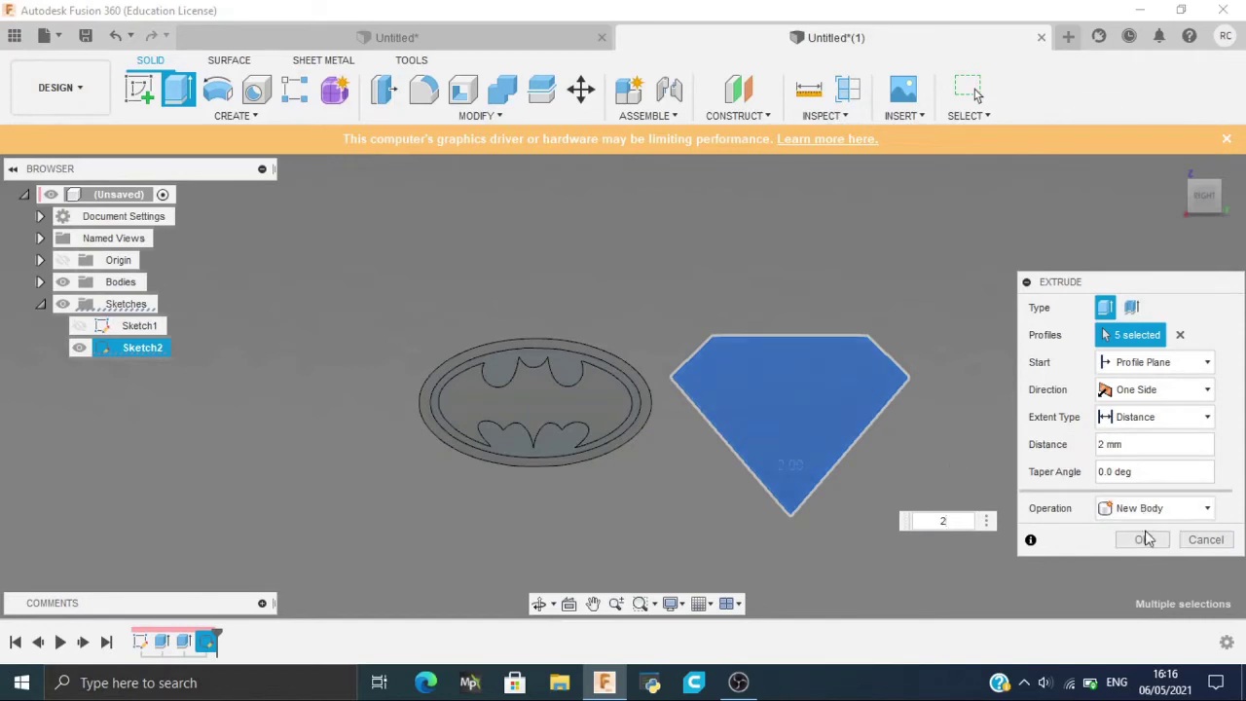
click(1145, 538)
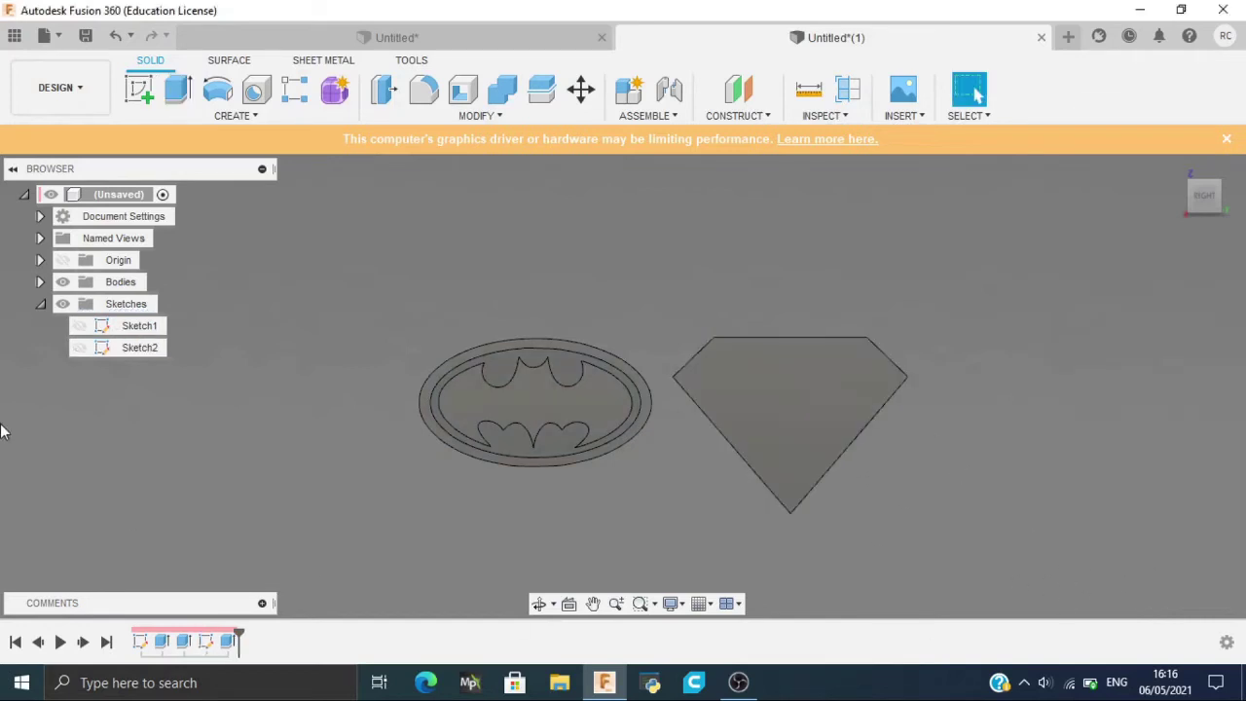
Show the Superman sketch, hide the solid bodies, and pick the shield's outer region to extrude.
click(73, 351)
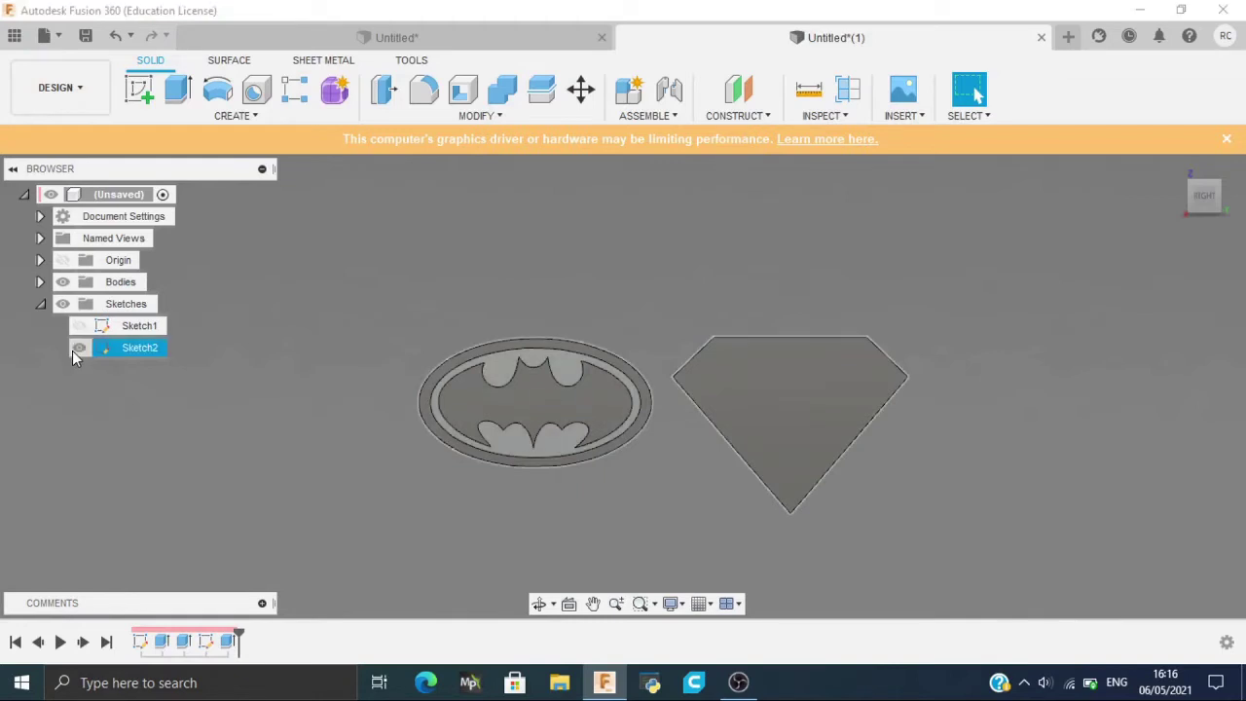
click(69, 284)
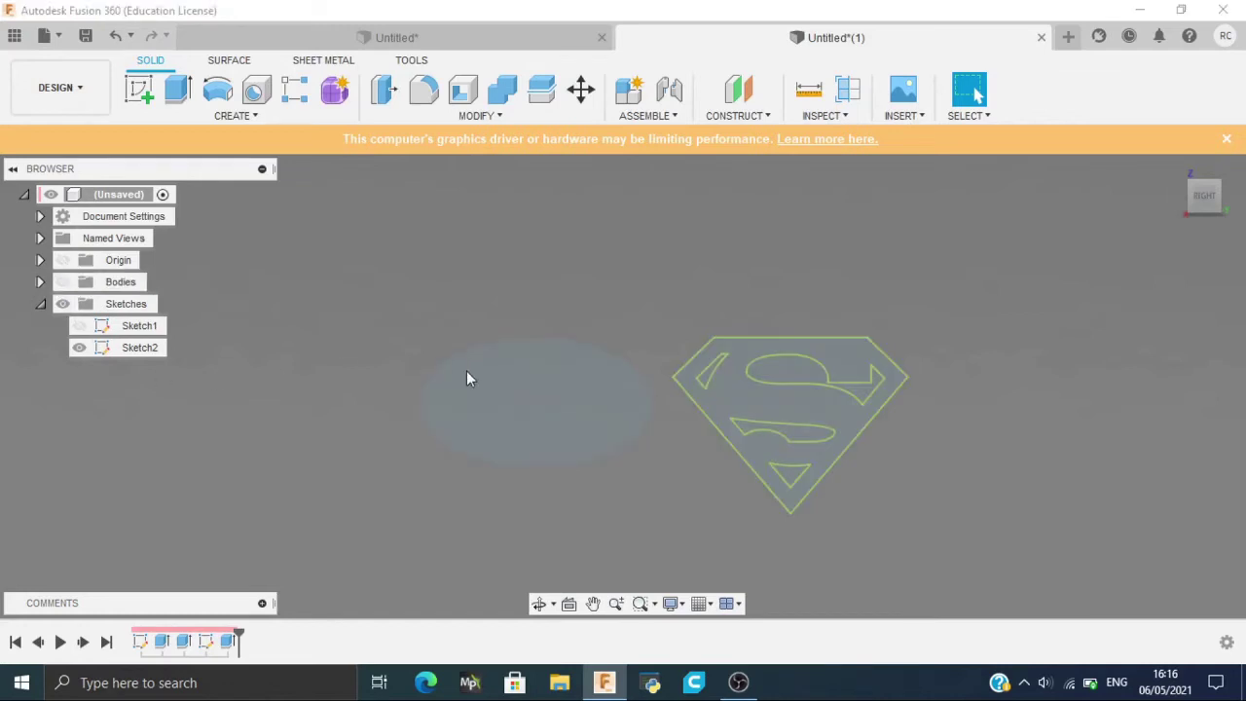
click(178, 89)
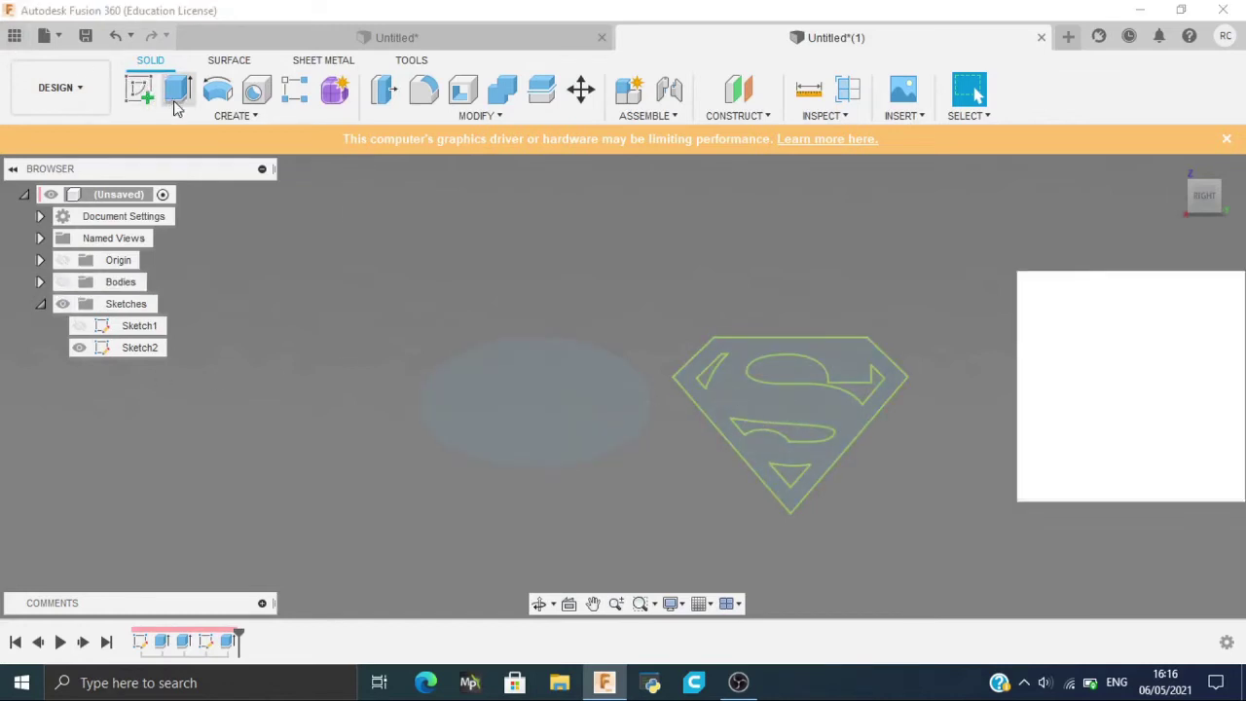
click(771, 404)
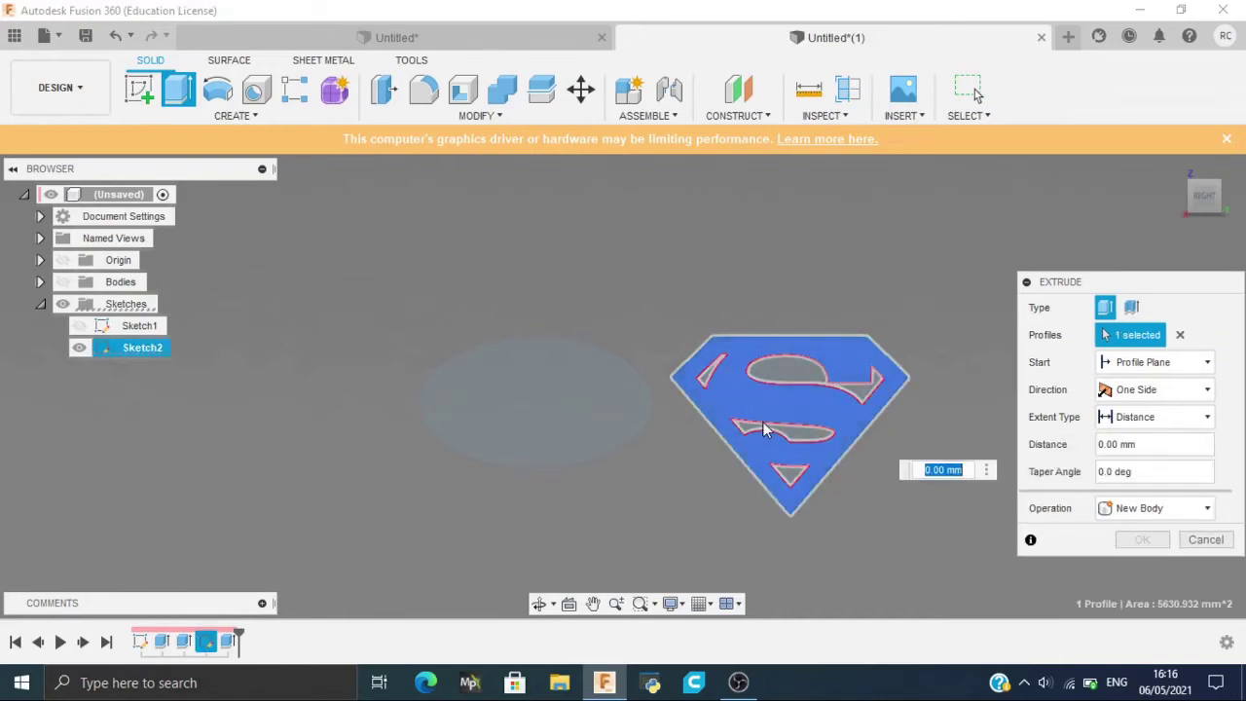
Check the reference badges, then extrude the Superman shield's outer region 5 mm.
click(390, 37)
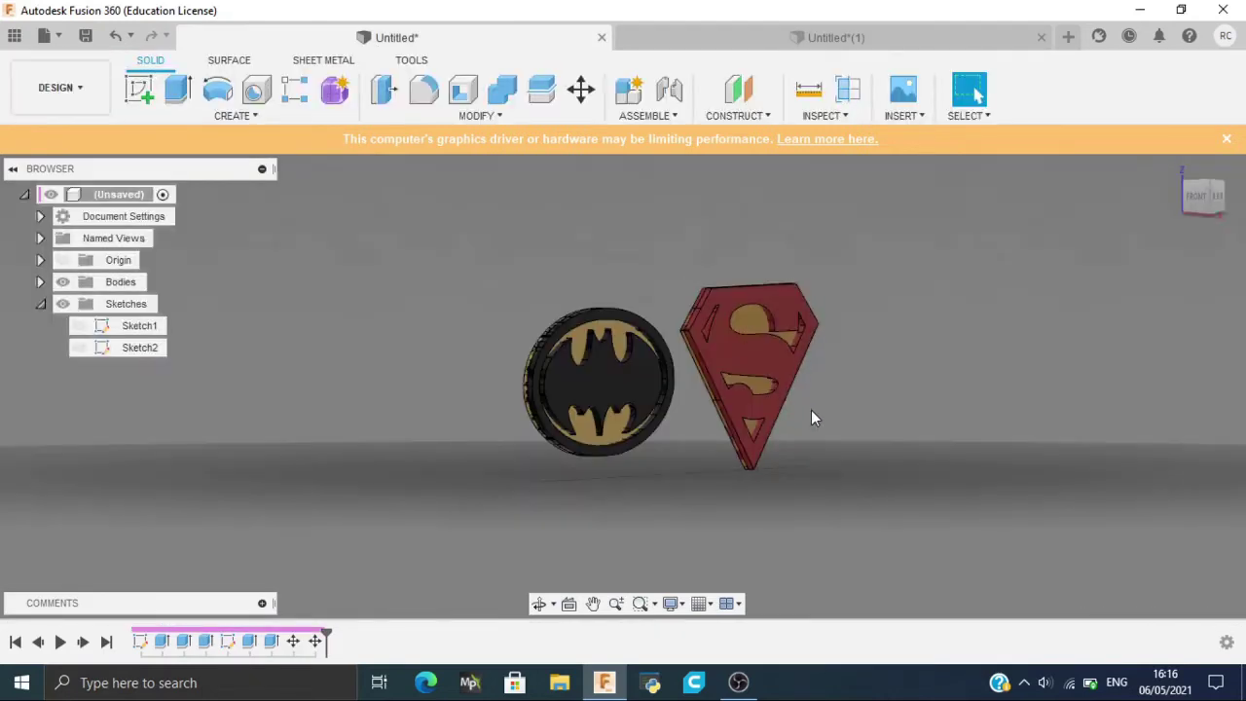
shift+middle_drag(640, 375, 853, 343)
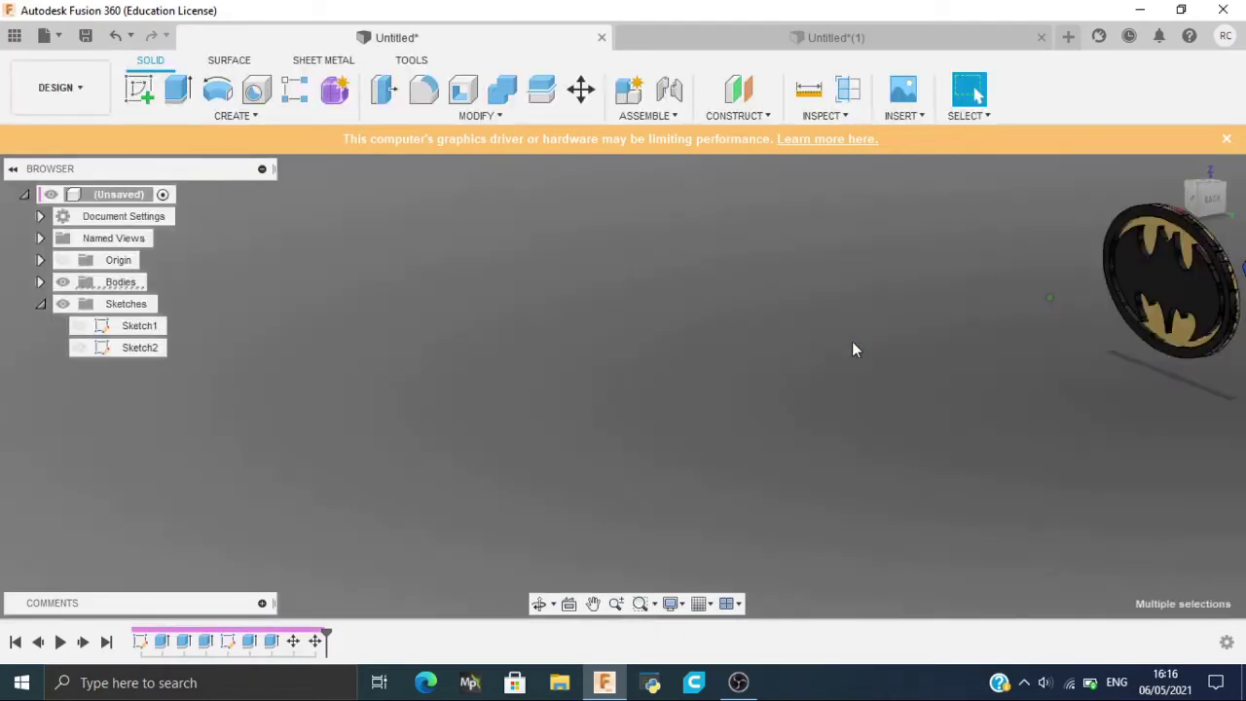
middle_drag(1006, 351, 351, 325)
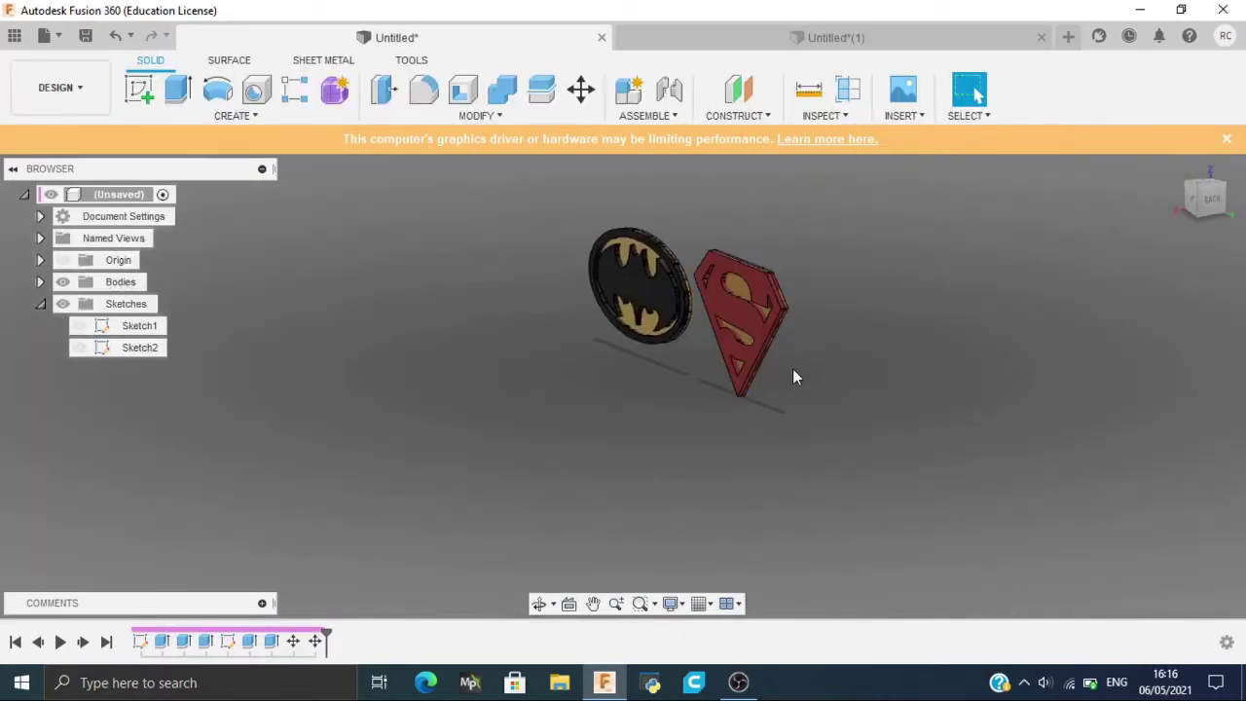
scroll(759, 298, up, 2)
scroll(760, 298, up, 2)
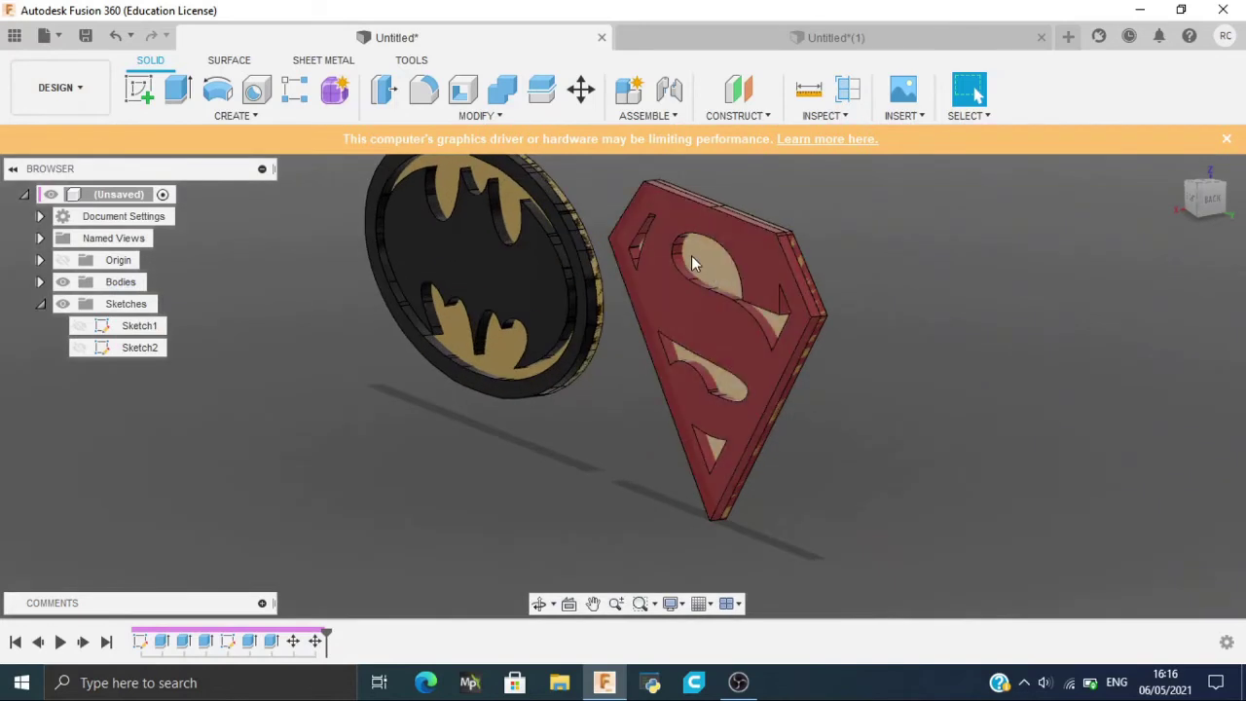
click(673, 44)
click(797, 410)
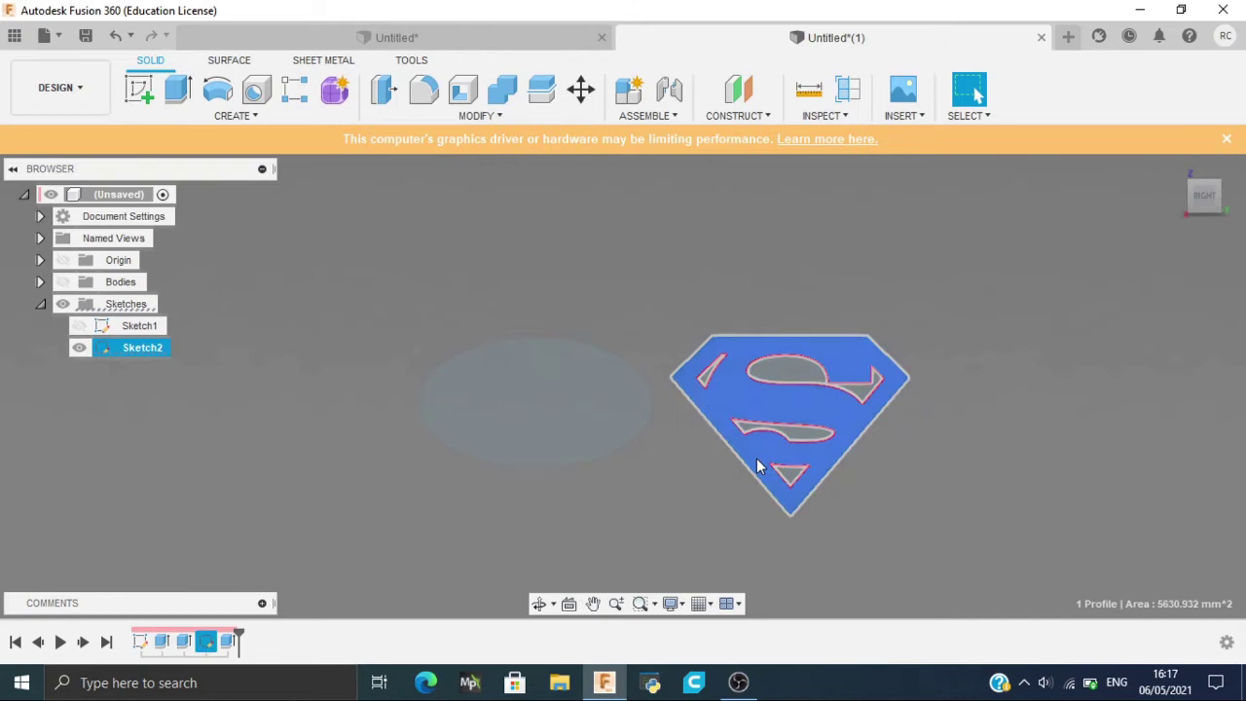
text(e)
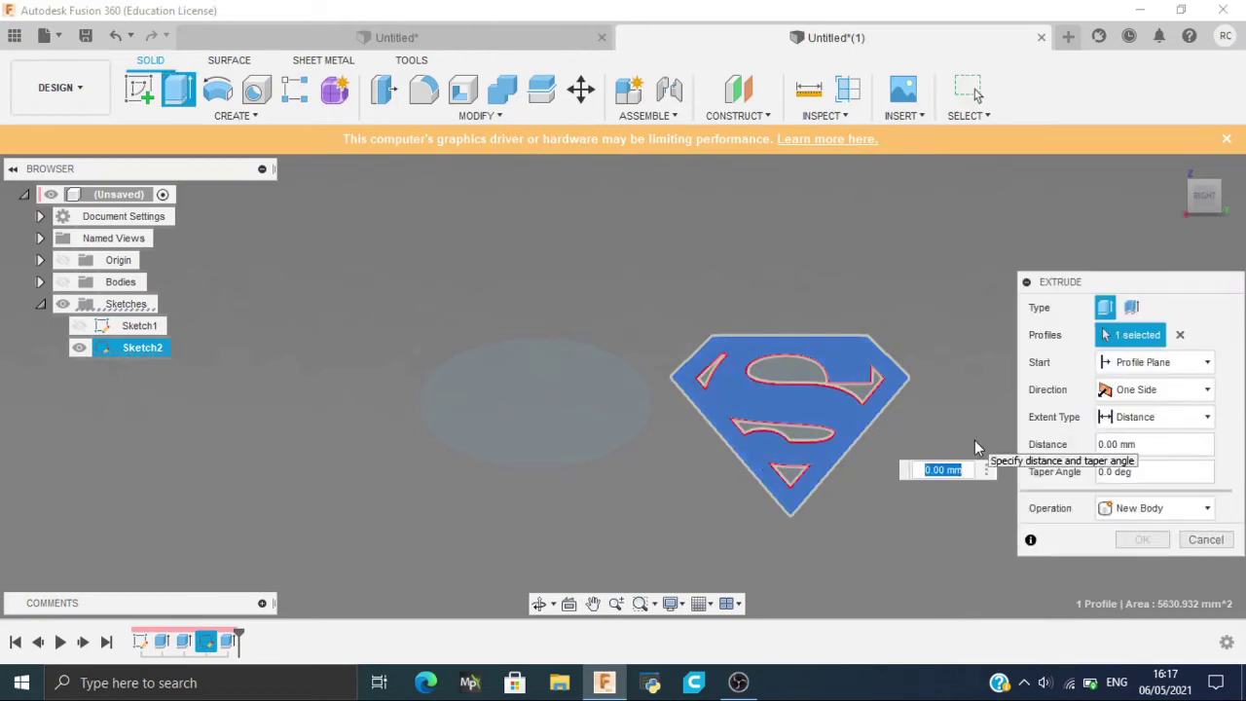
text(5)
key(Return)
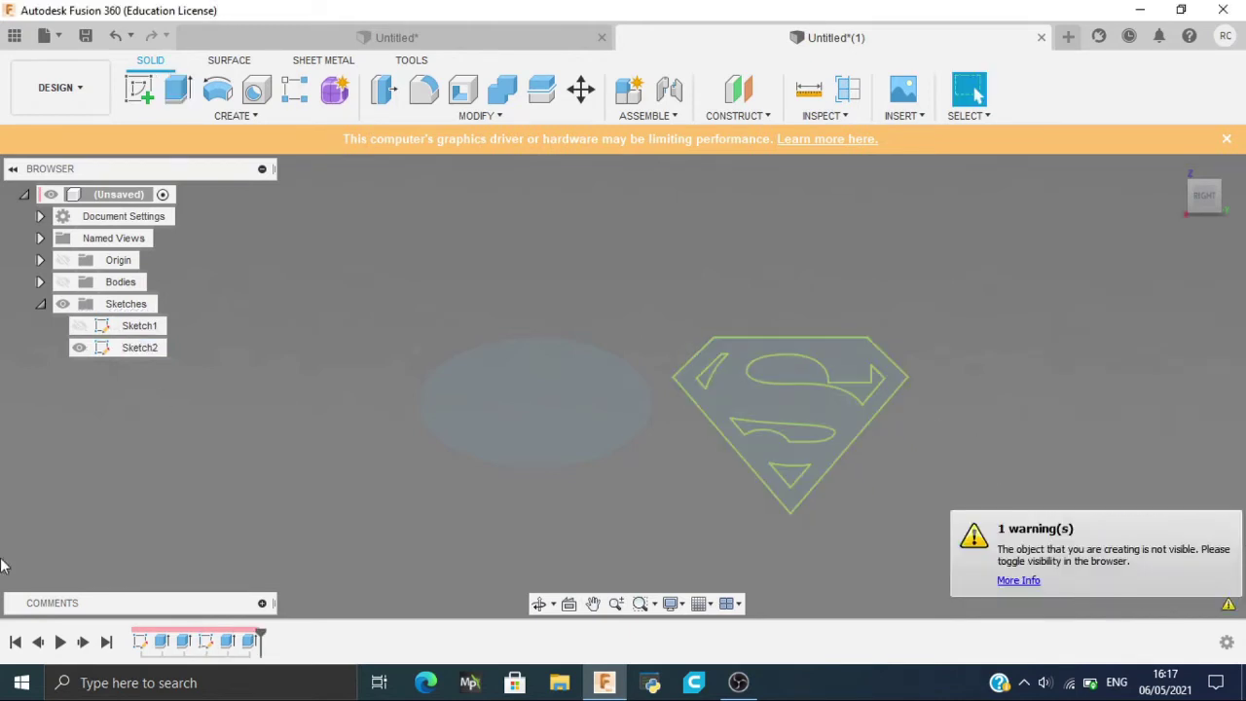
Turn body visibility back on, then orbit and zoom to inspect both raised-logo badges.
click(59, 283)
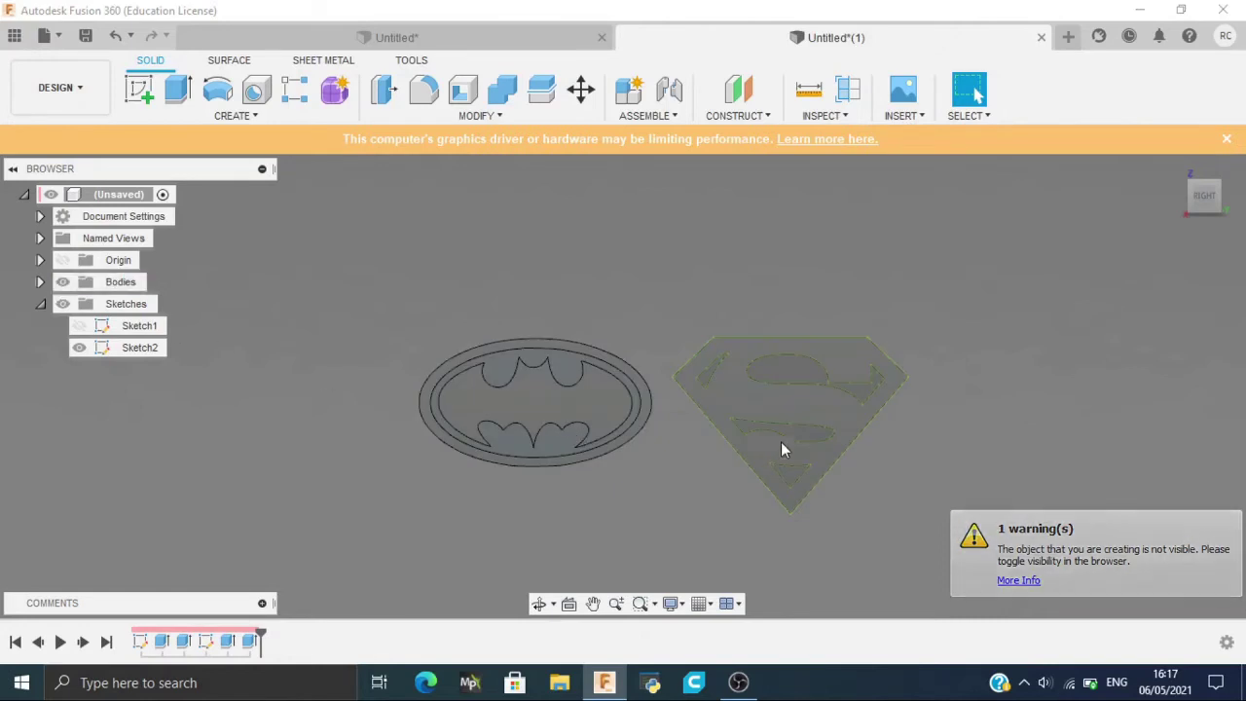
shift+middle_drag(621, 384, 258, 534)
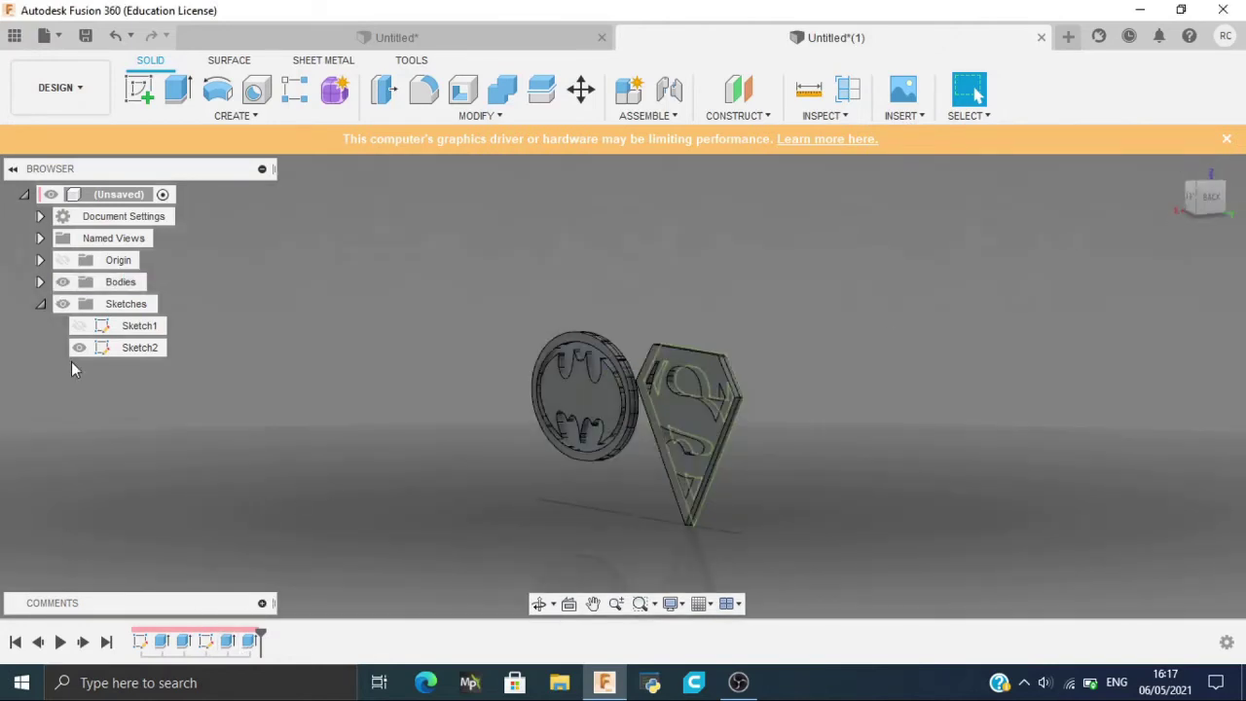
scroll(624, 556, up, 3)
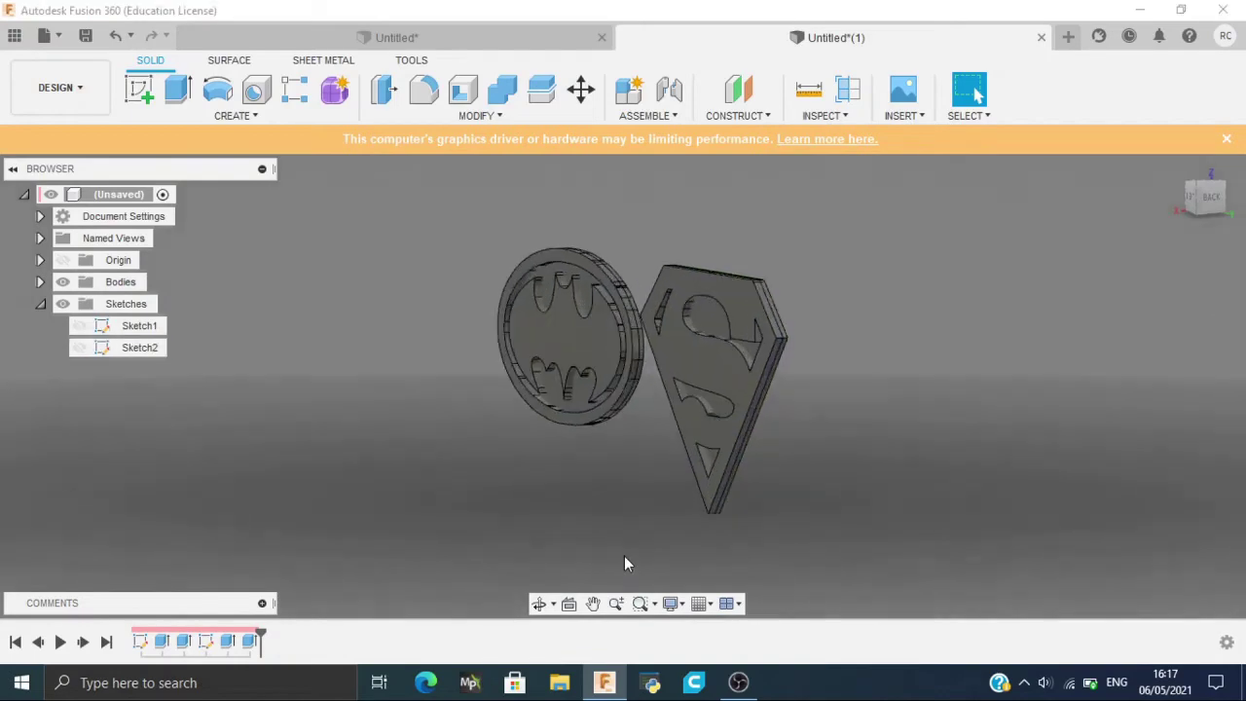
scroll(624, 556, up, 3)
mouse_move(1165, 203)
shift+middle_down()
mouse_move(682, 292)
mouse_move(956, 308)
shift+middle_up()
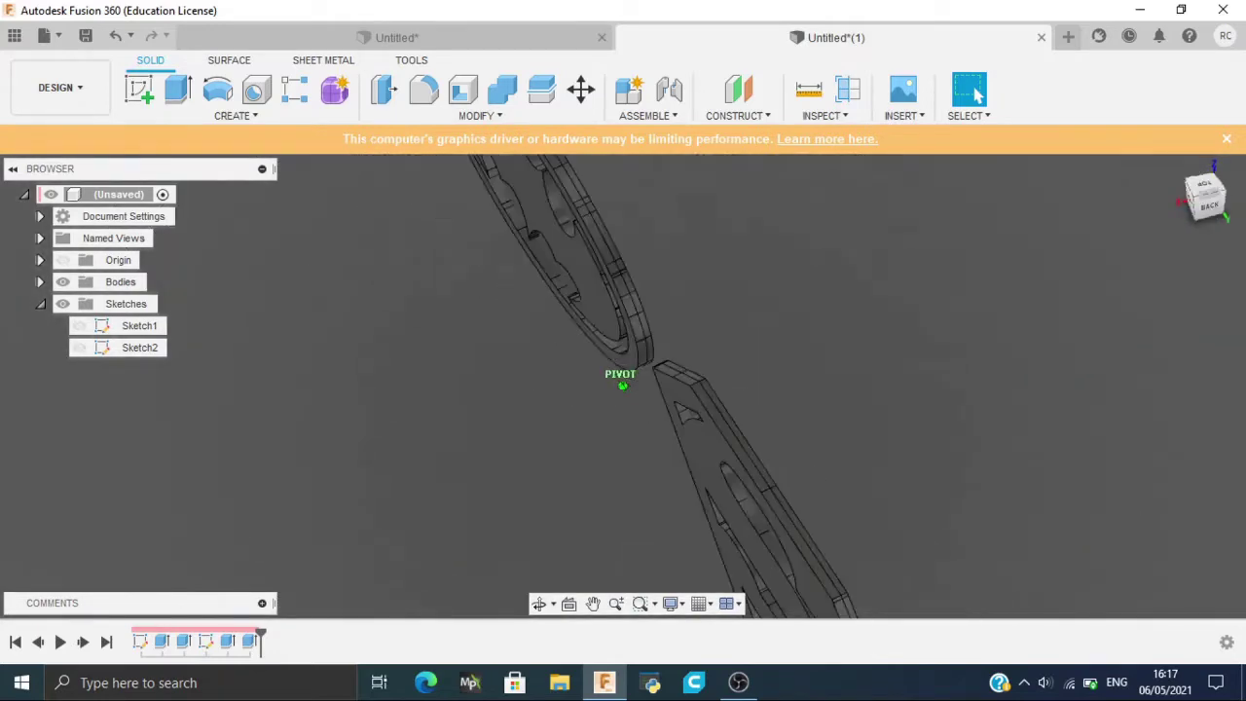
scroll(906, 313, down, 3)
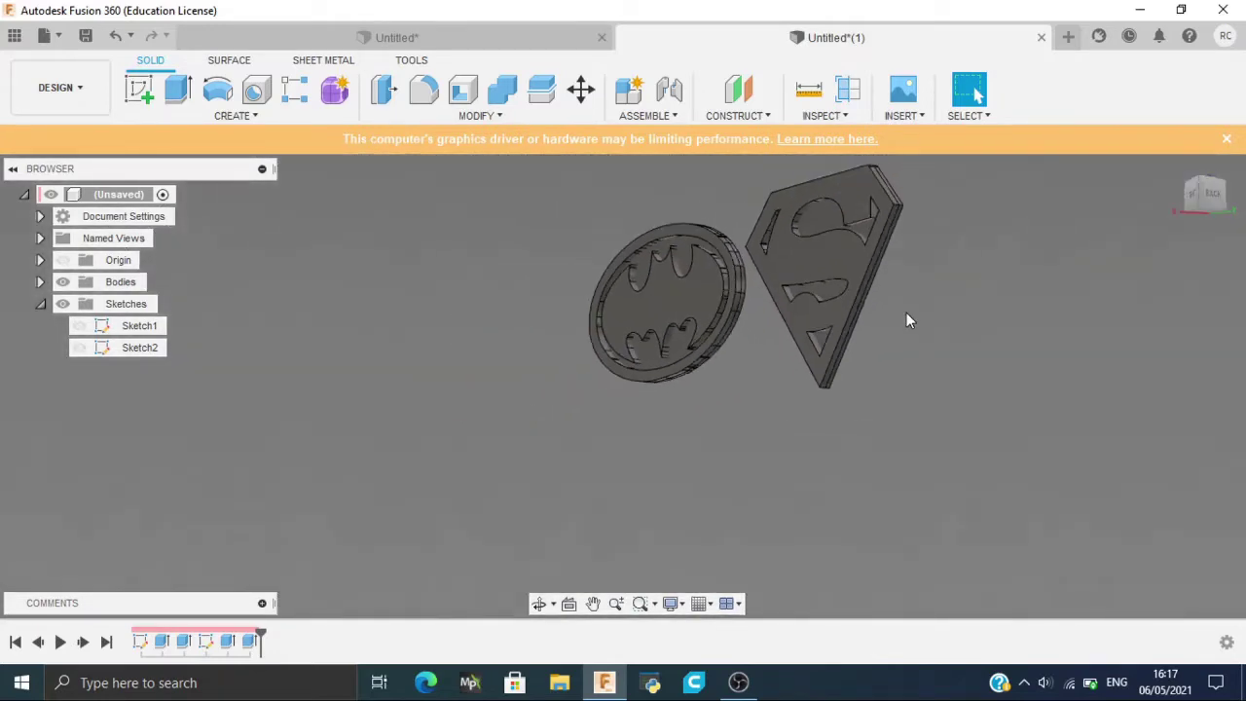
mouse_move(1208, 195)
shift+middle_down()
mouse_move(1229, 201)
mouse_move(1134, 174)
shift+middle_up()
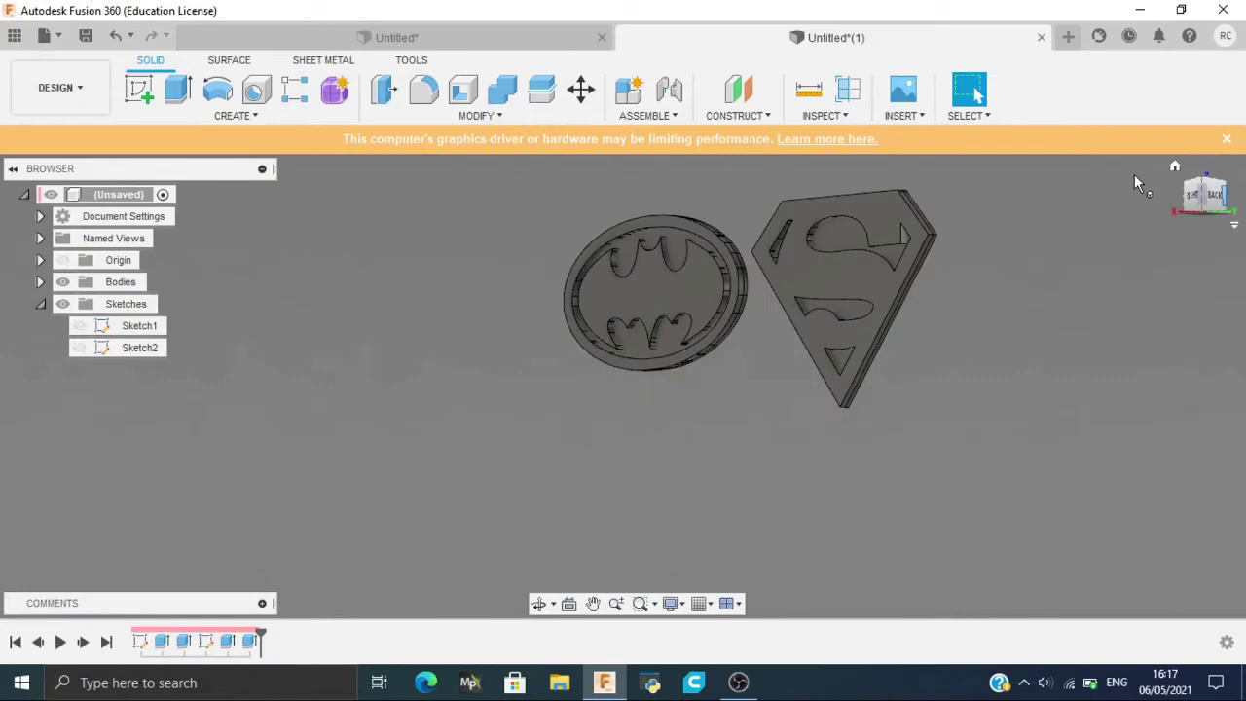
Insert Batman logo.png from MR.FUSION 360 YC > Silhouette as a canvas image.
click(905, 90)
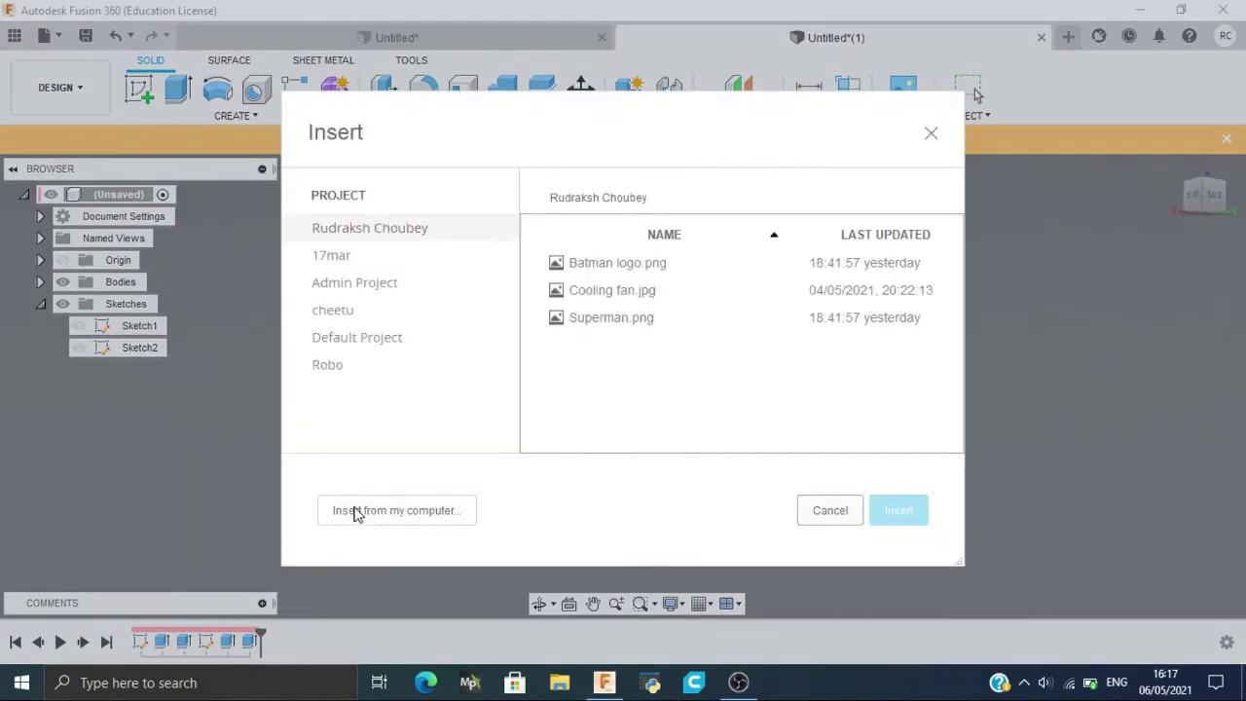
click(356, 510)
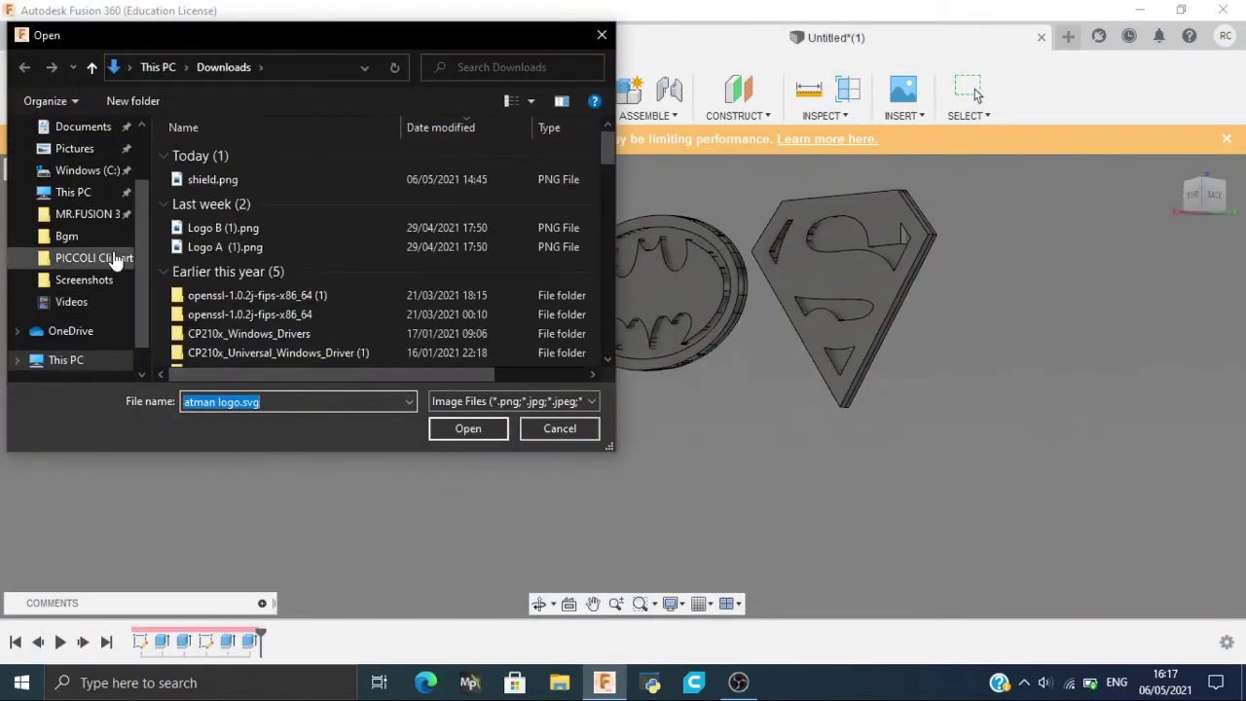
click(84, 216)
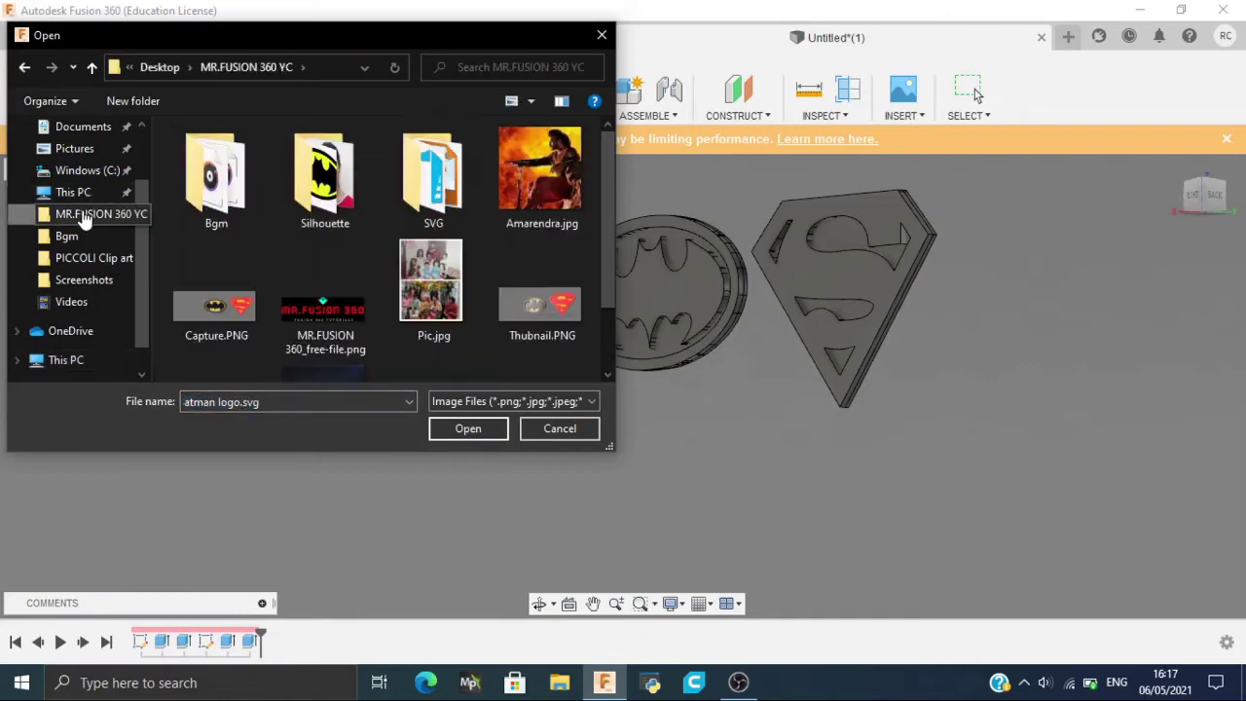
double_click(288, 204)
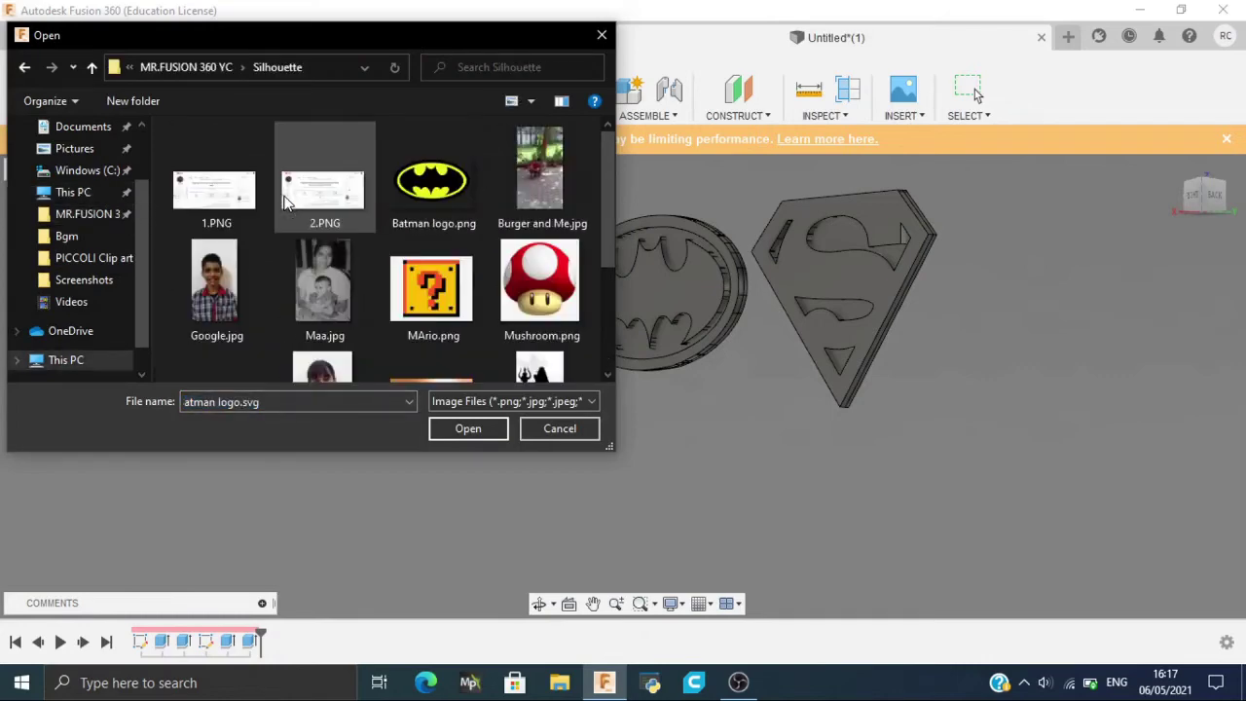
double_click(425, 206)
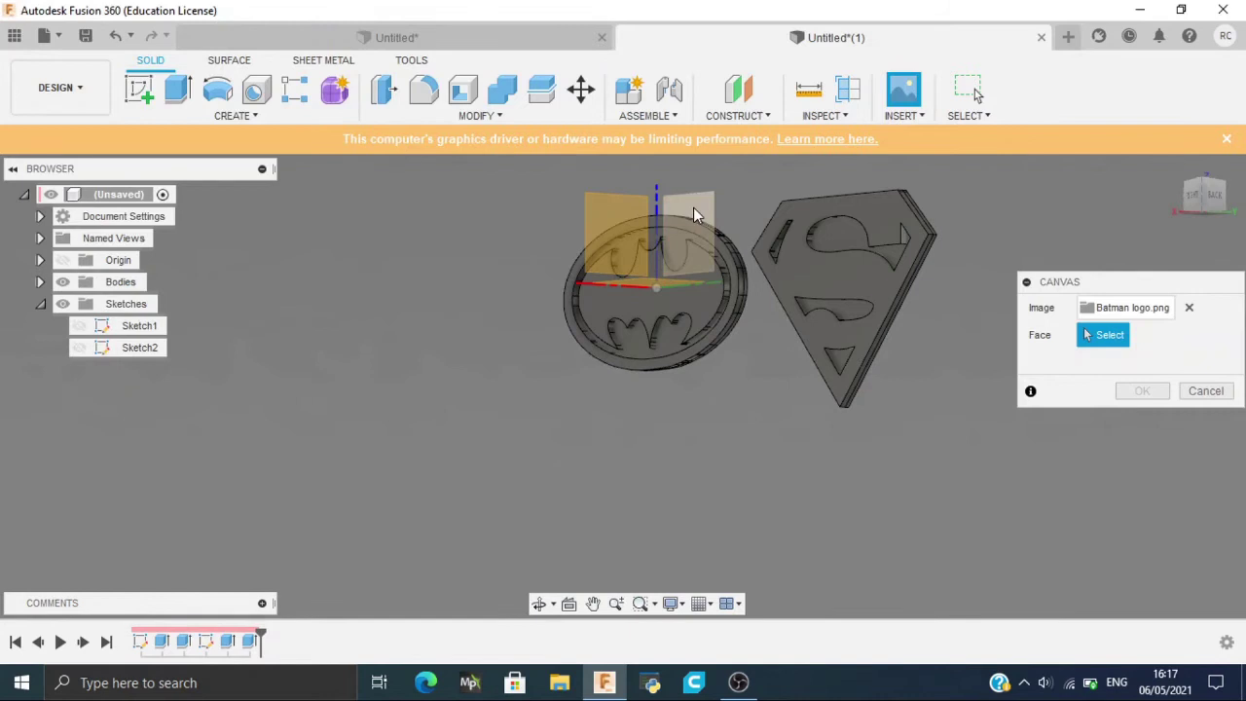
Place the Batman image canvas on the coin face, moved down-left and scaled to 8.972.
click(697, 229)
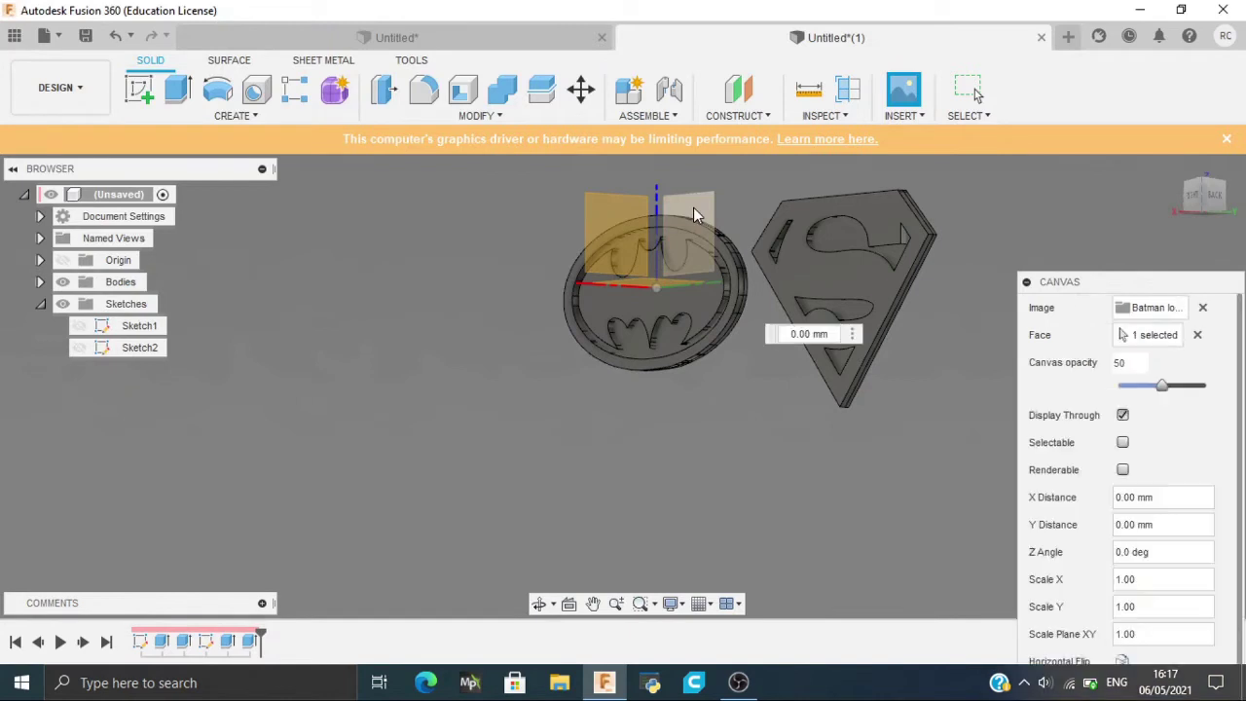
click(1195, 197)
mouse_move(590, 273)
mouse_down()
mouse_move(420, 404)
mouse_move(361, 394)
mouse_move(375, 379)
mouse_move(672, 490)
mouse_up()
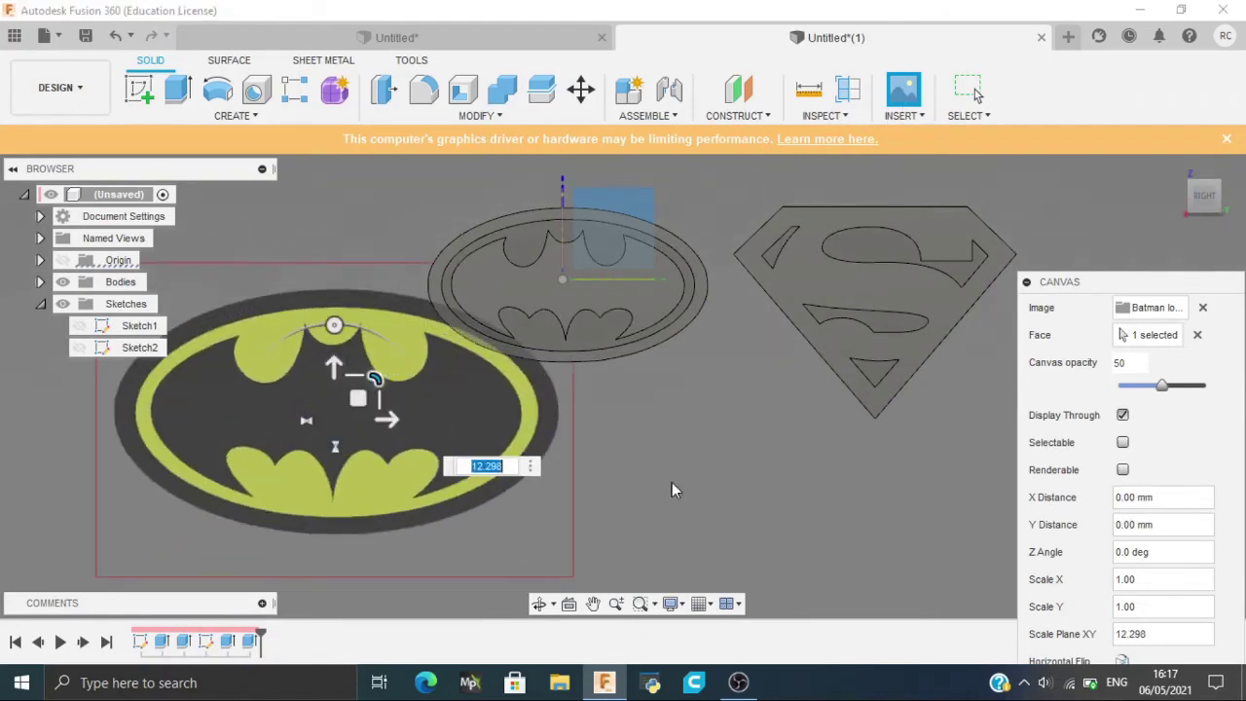
mouse_move(1204, 194)
drag(1108, 284, 1100, 172)
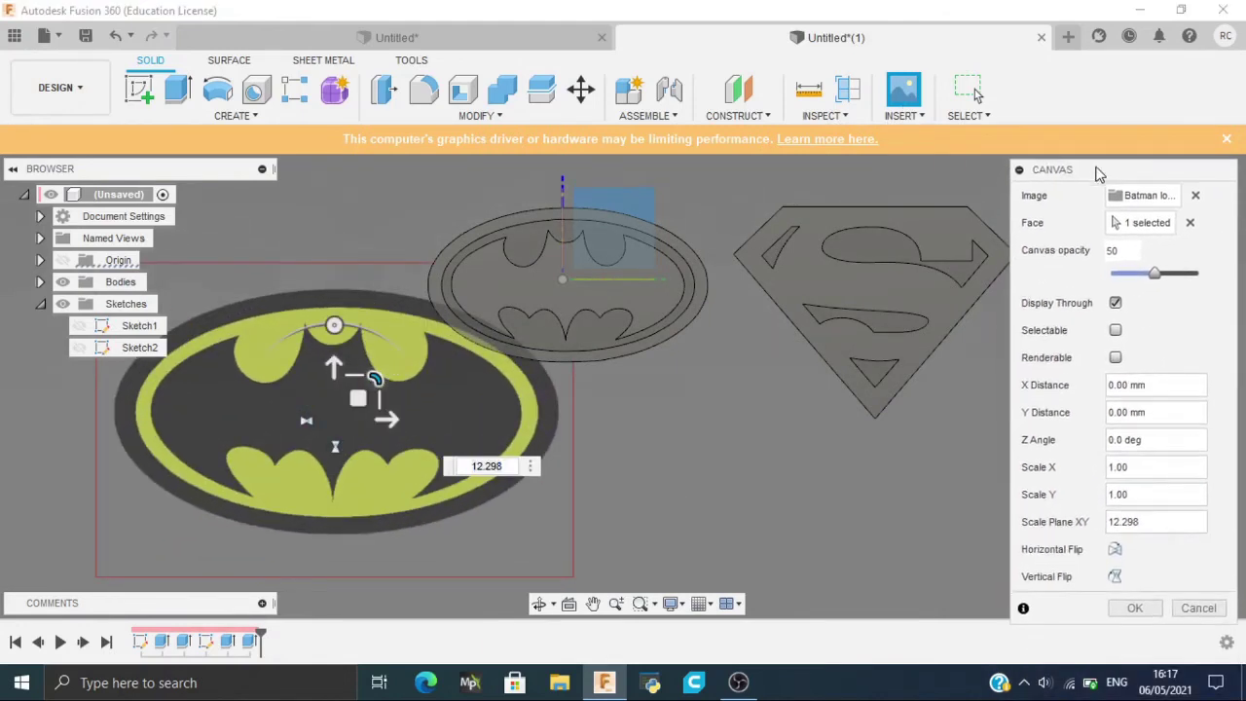
drag(375, 379, 662, 510)
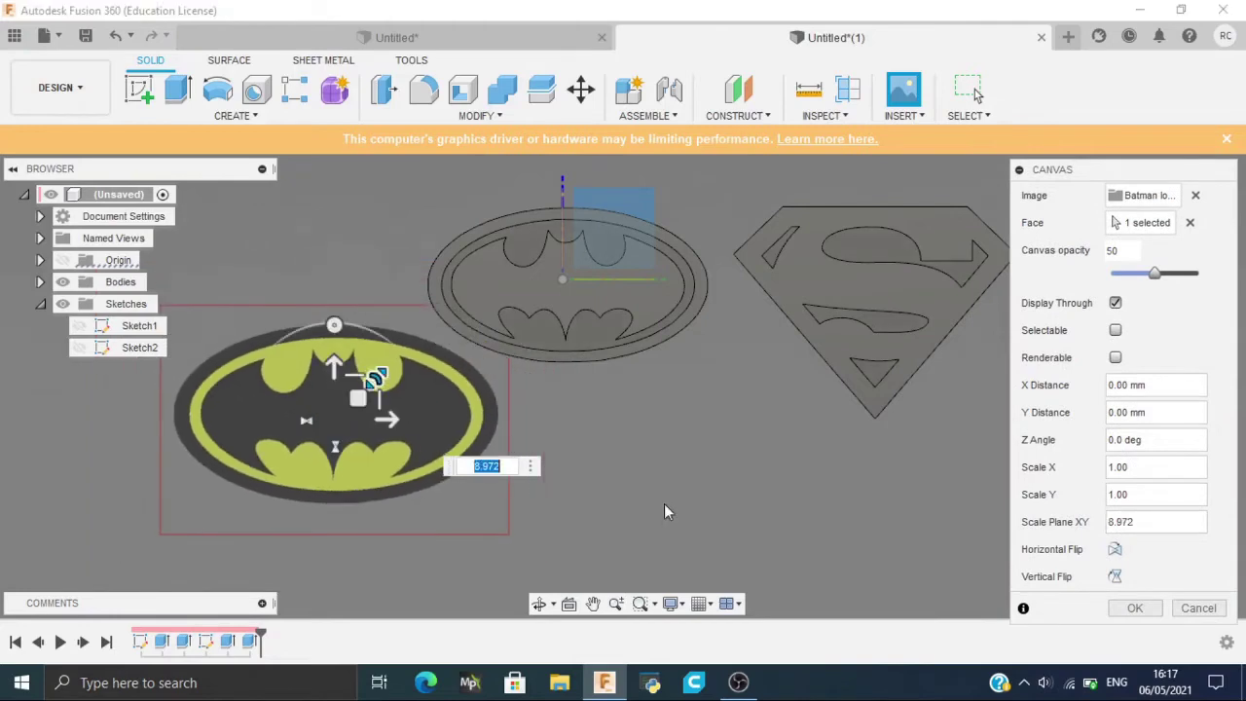
click(1136, 617)
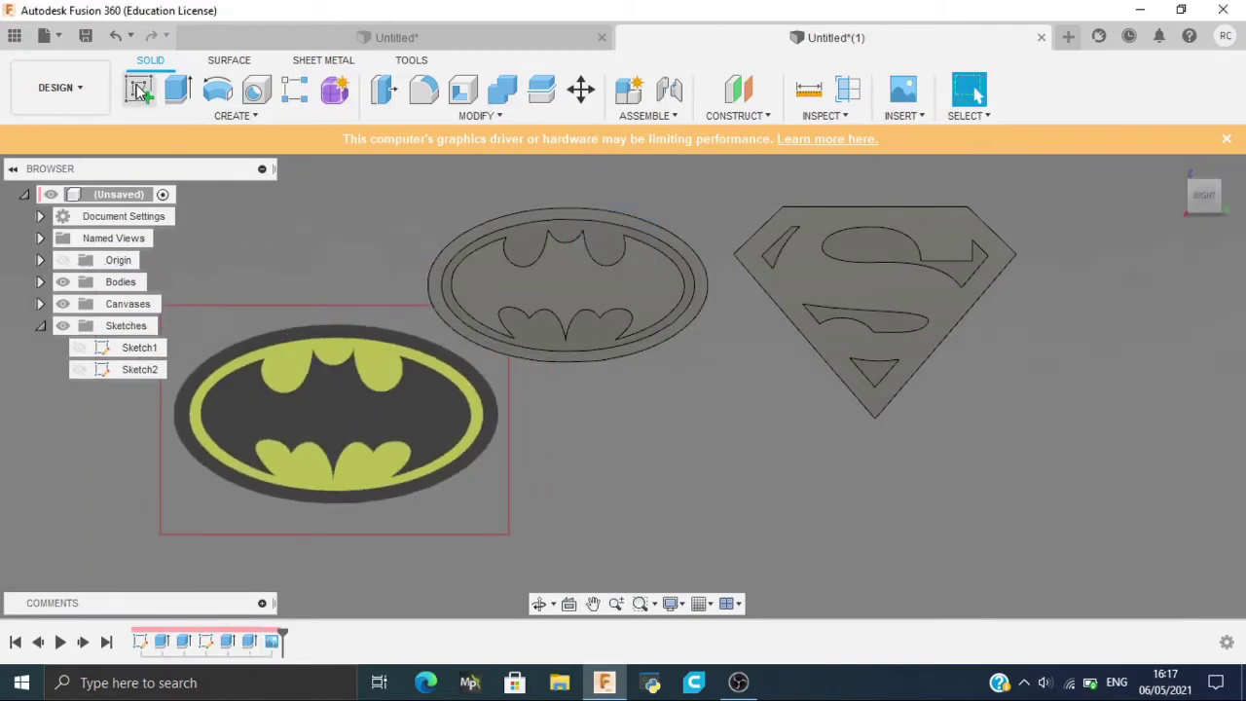
Sketch a closed fit-point spline around the bat-ear notch on the origin plane and finish it.
click(613, 205)
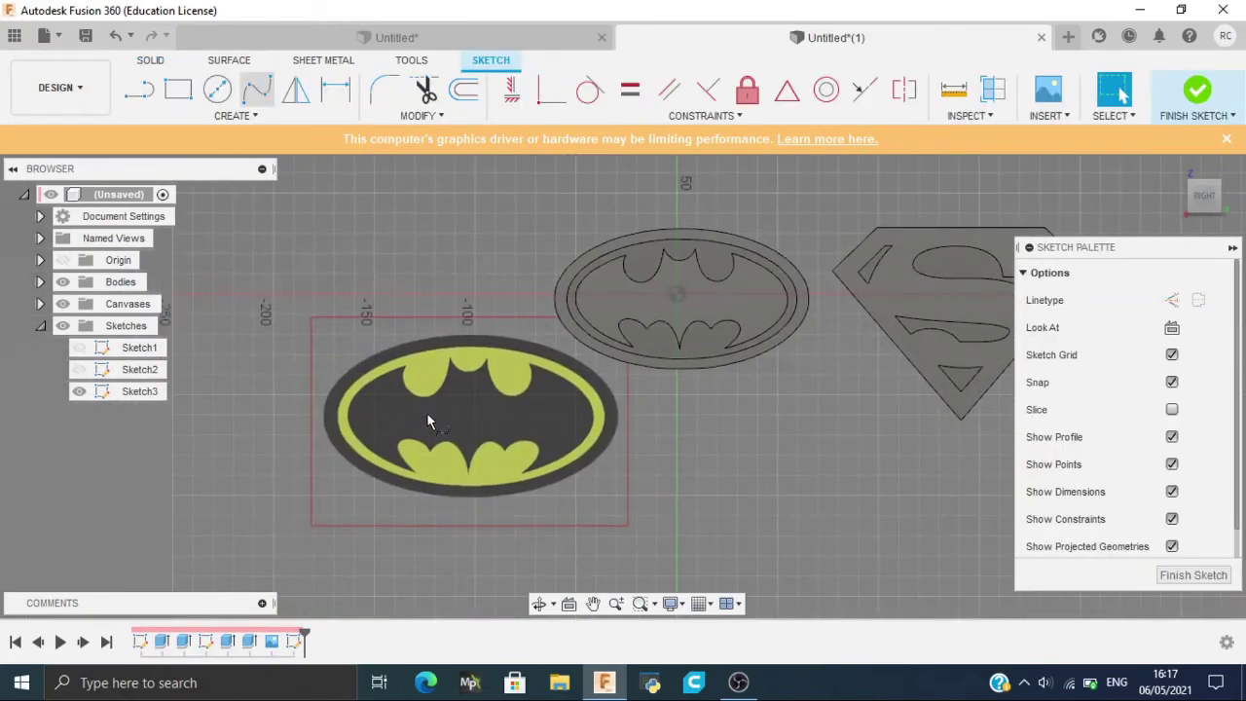
scroll(448, 363, up, 5)
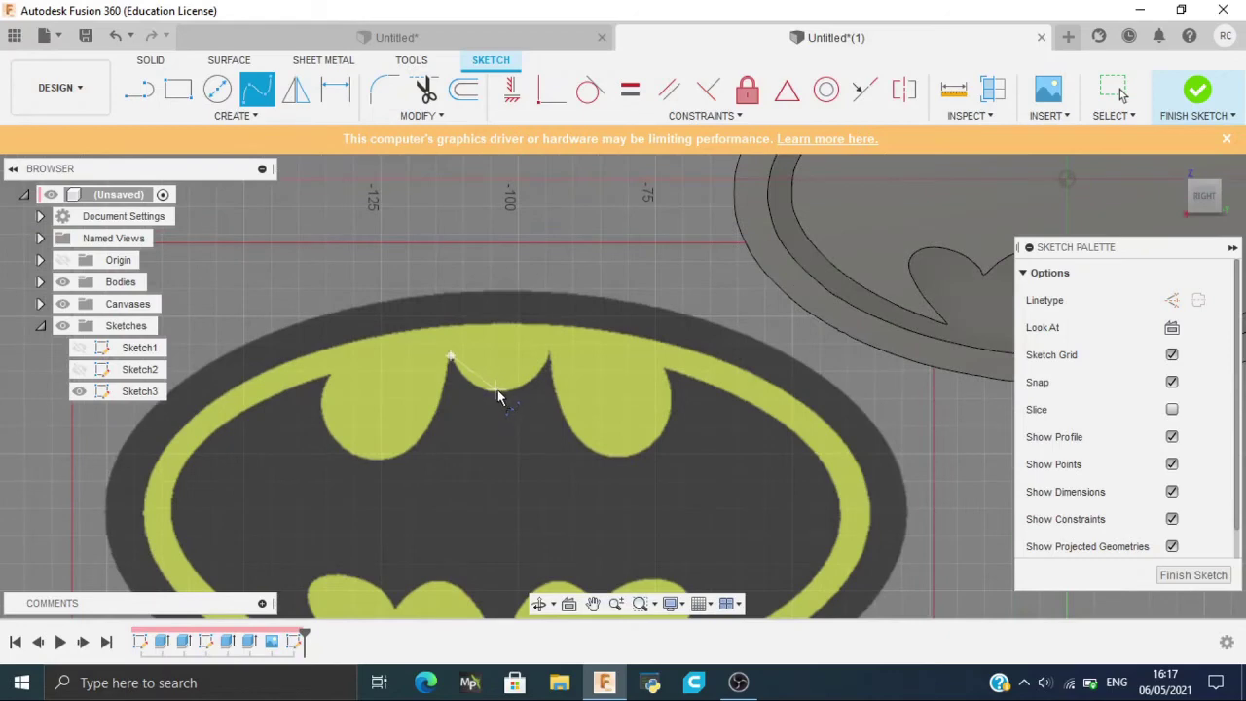
click(495, 390)
click(547, 358)
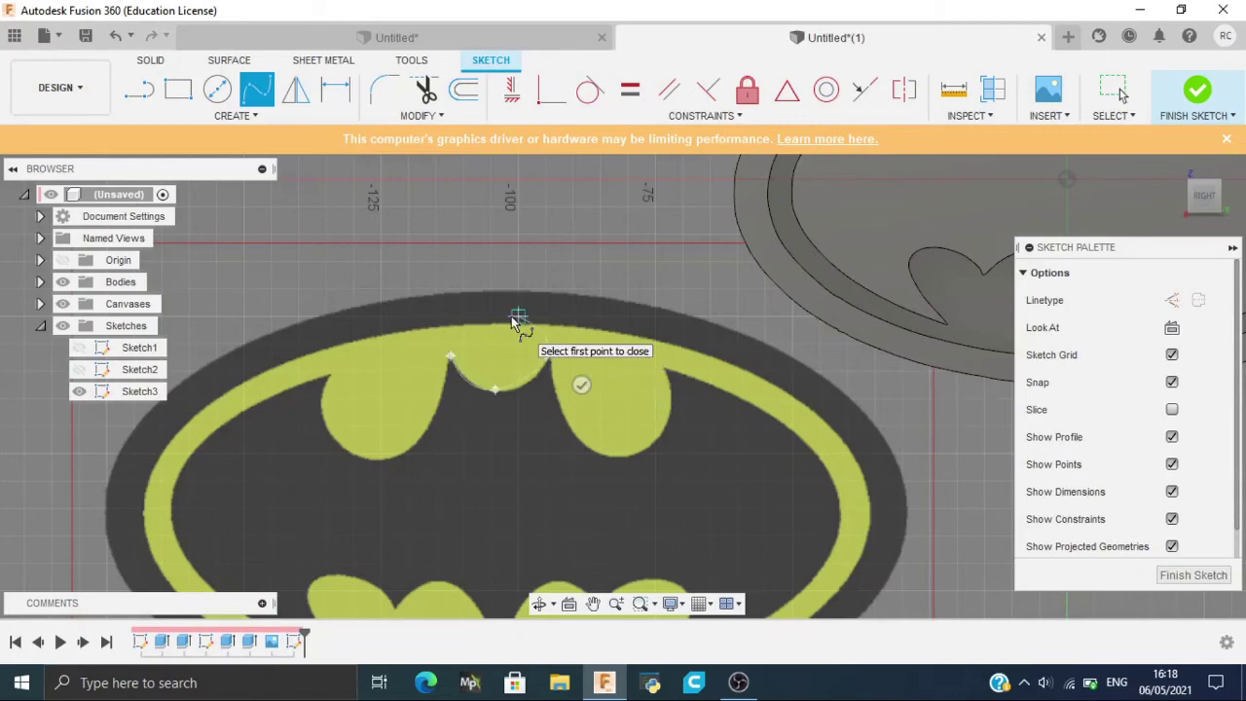
click(503, 332)
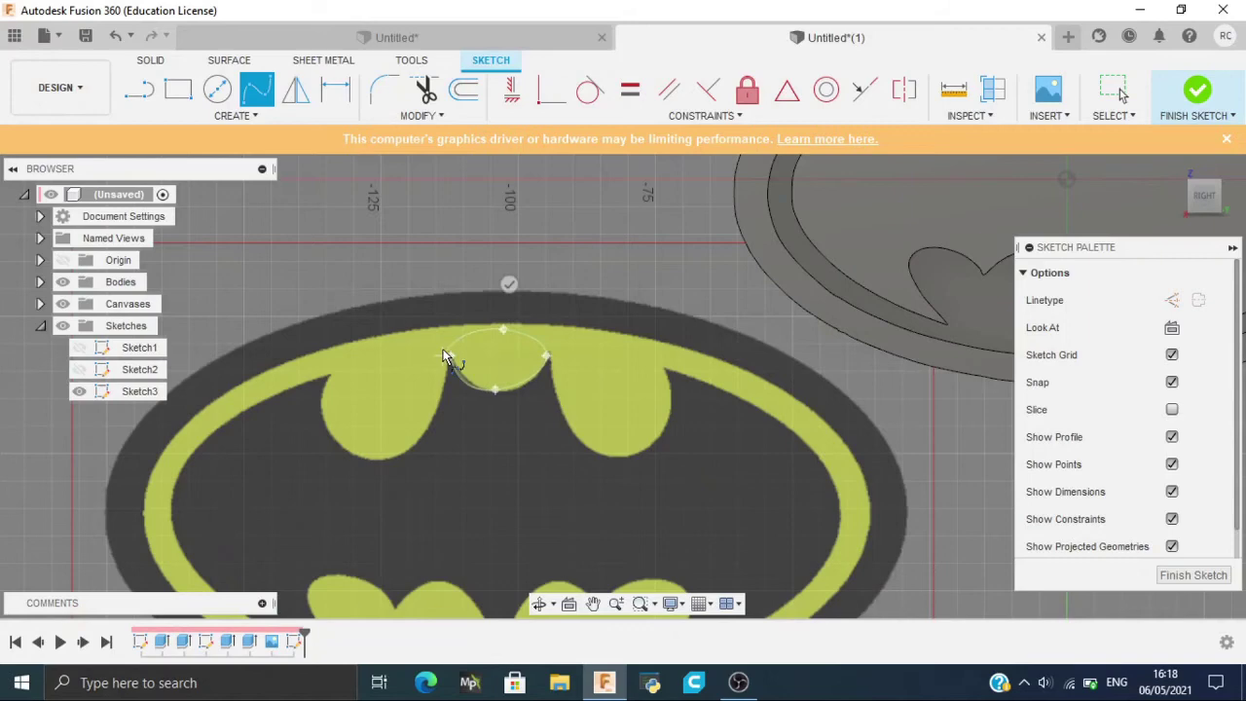
click(451, 357)
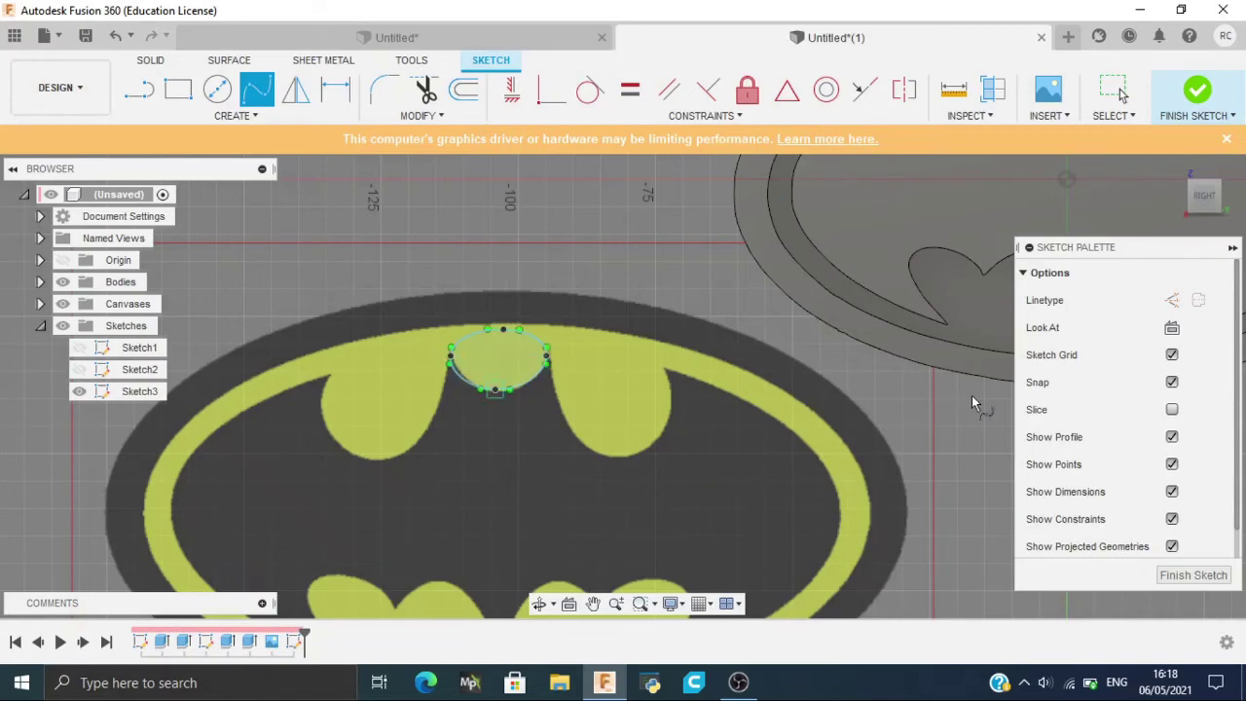
click(1185, 92)
Zoom out, pan to the Superman sketch and orbit around the Batman body to review the logos.
scroll(628, 341, down, 3)
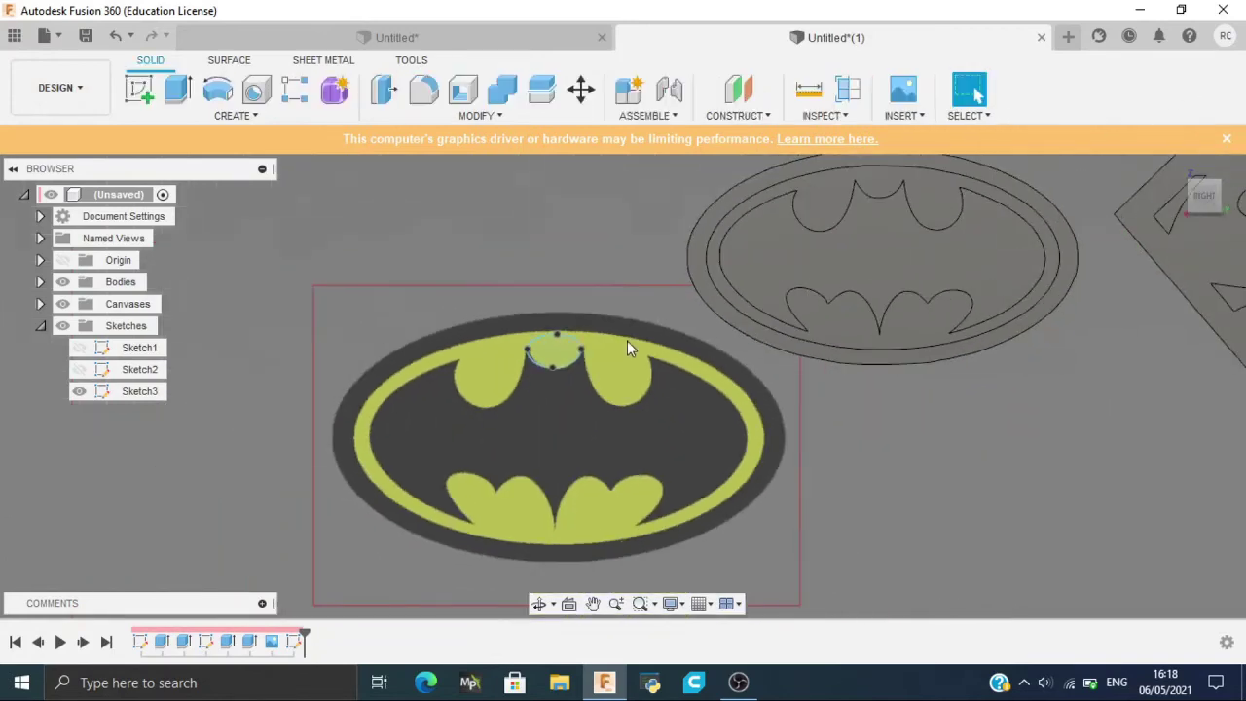
scroll(785, 416, down, 3)
middle_drag(909, 438, 624, 446)
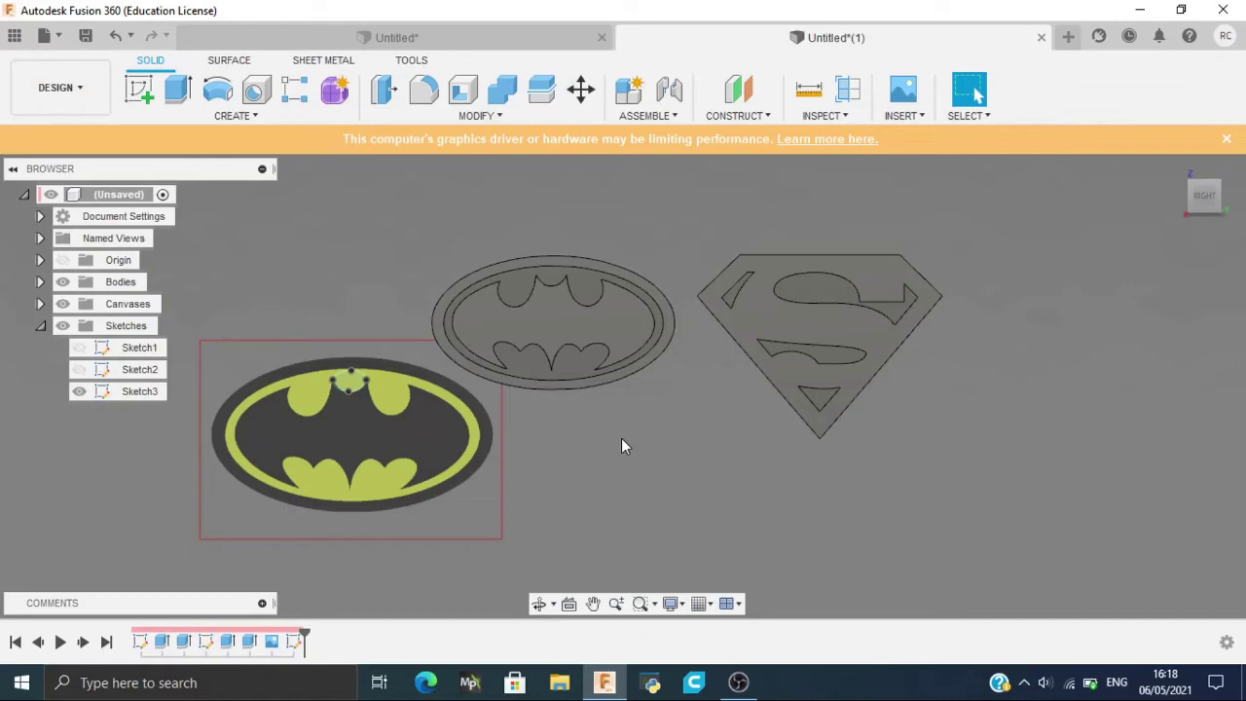
mouse_move(620, 378)
shift+middle_down()
mouse_move(682, 418)
mouse_move(642, 467)
mouse_move(623, 438)
mouse_move(560, 447)
shift+middle_up()
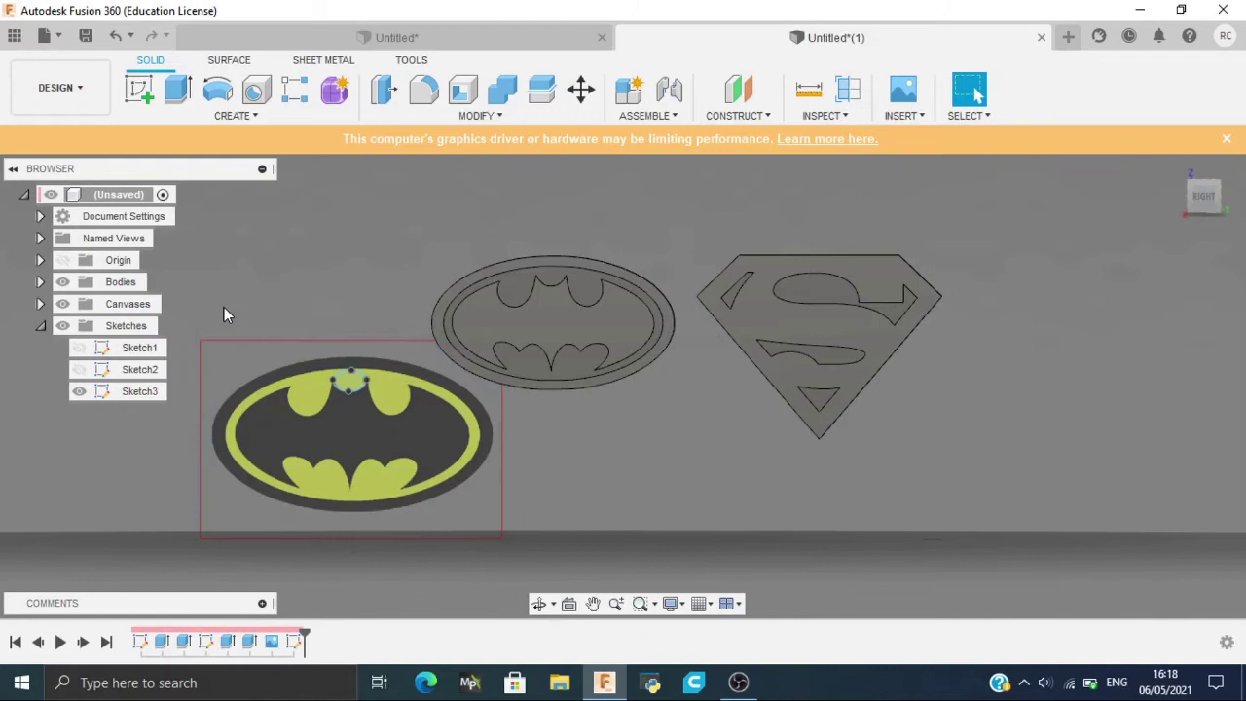
Undo the finished notch sketch and the Batman canvas.
key(ctrl+z)
key(ctrl+z)
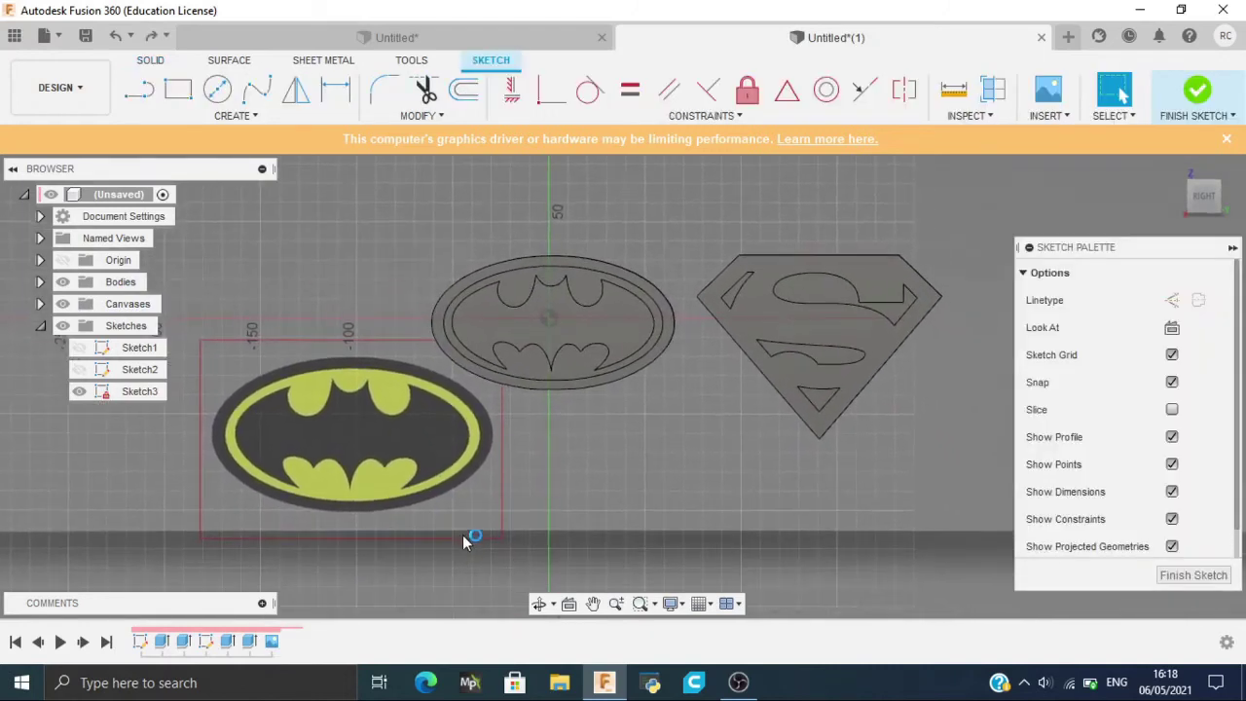
key(ctrl+z)
key(ctrl+z)
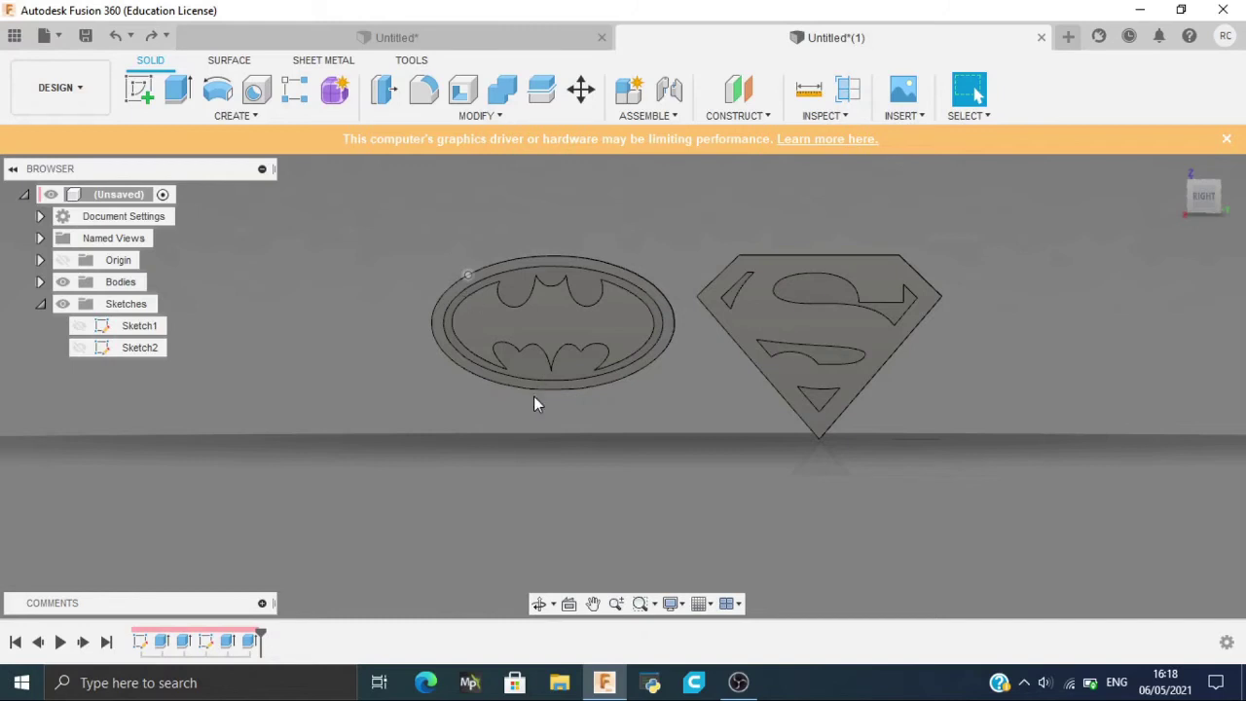
key(a)
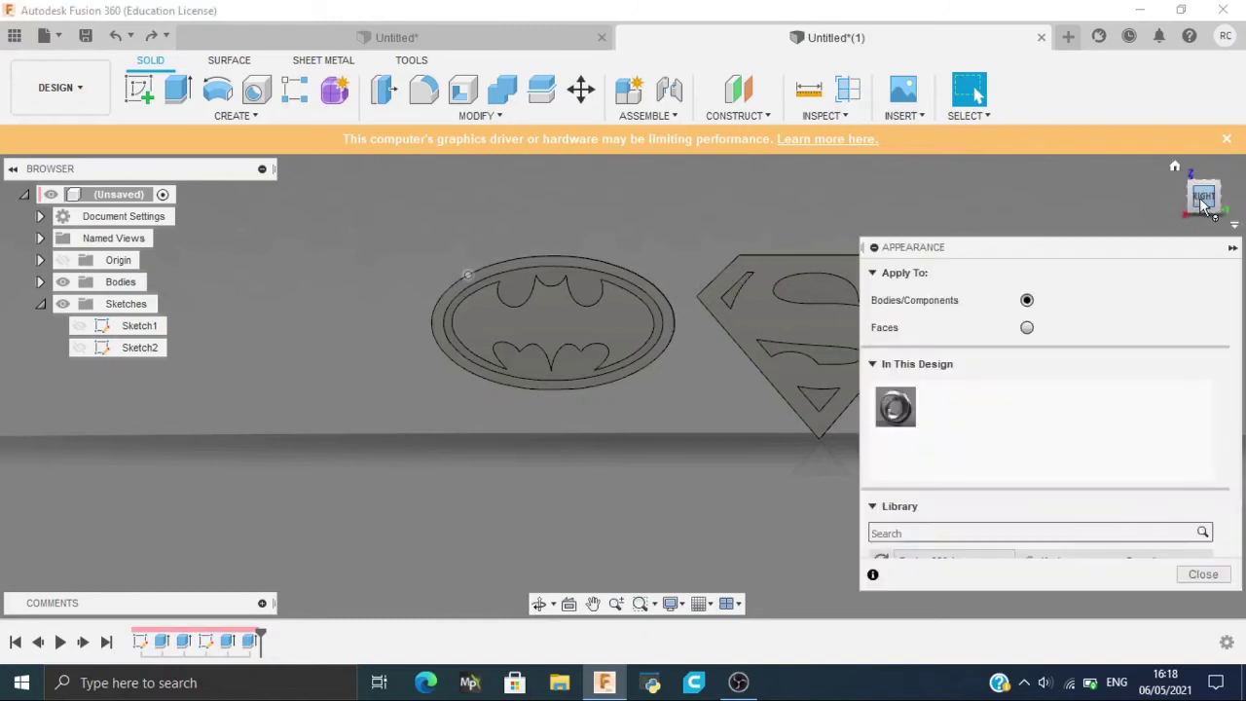
shift+middle_drag(622, 385, 643, 380)
scroll(689, 302, up, 3)
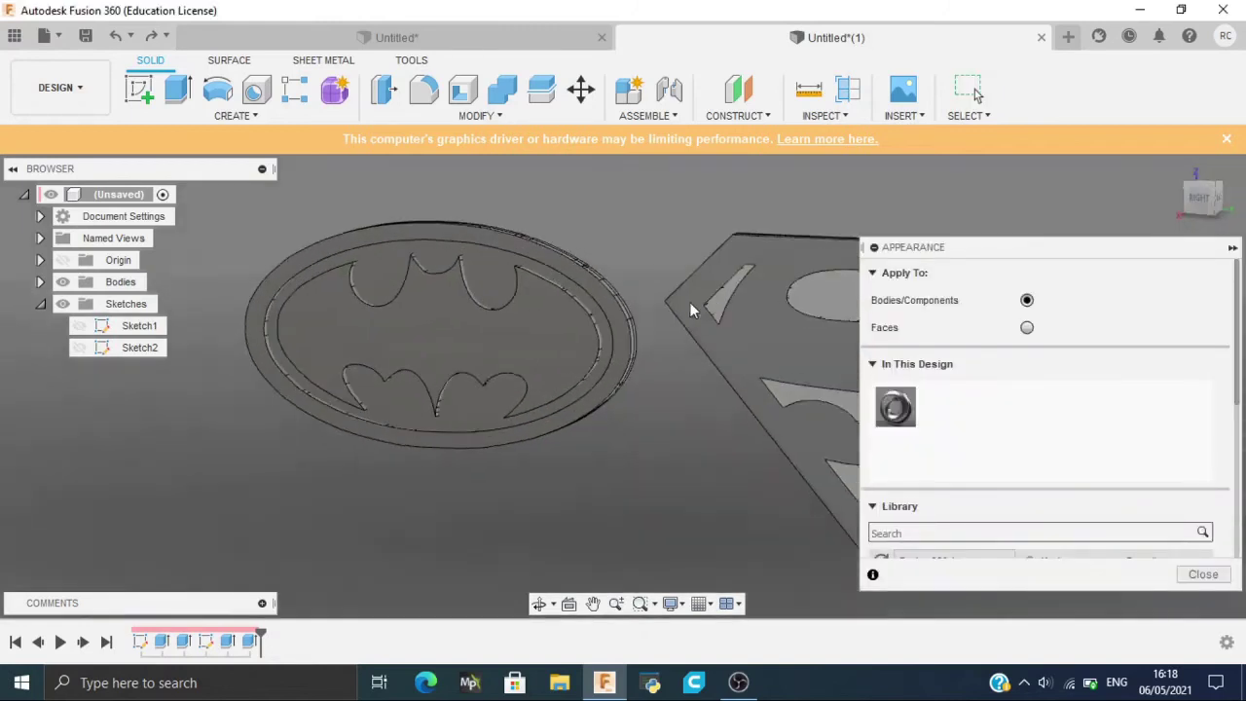
scroll(460, 284, up, 2)
Paint the Batman emblem's inner face with Paint - Enamel Glossy (Yellow) from a 'yellow' search.
click(460, 281)
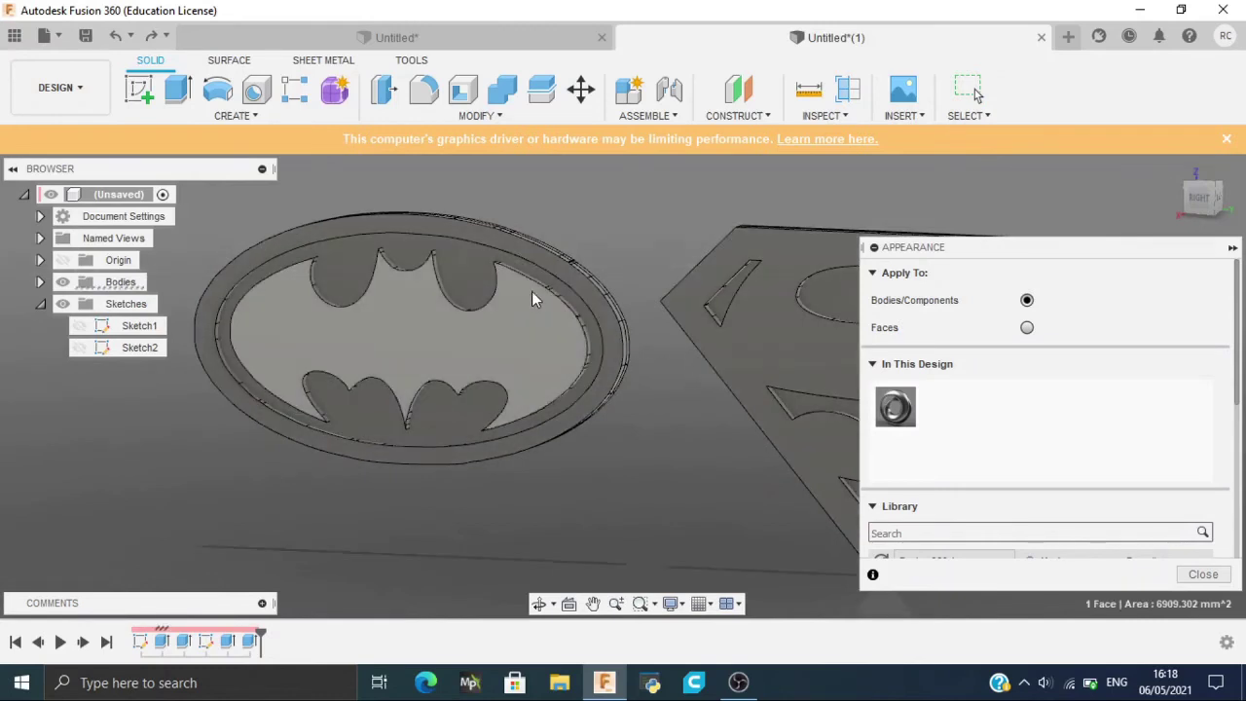
scroll(926, 407, down, 1)
scroll(927, 407, down, 1)
click(932, 425)
text(yellow)
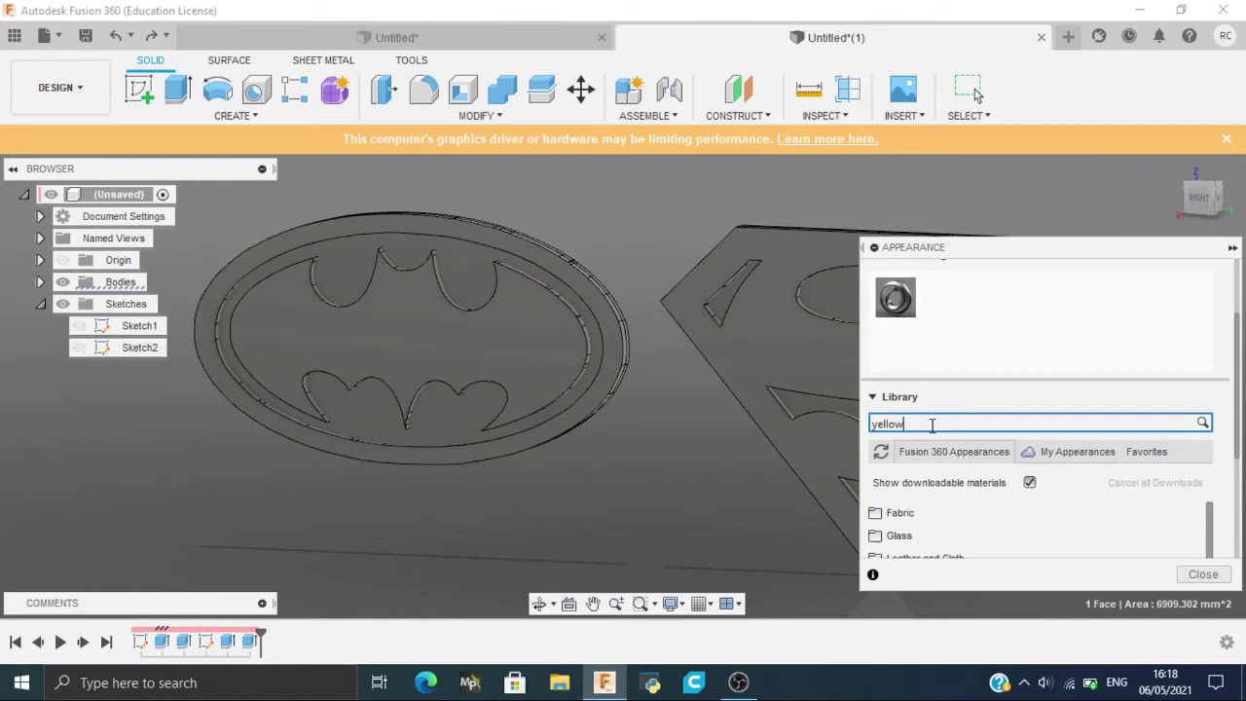
key(Return)
scroll(972, 510, down, 2)
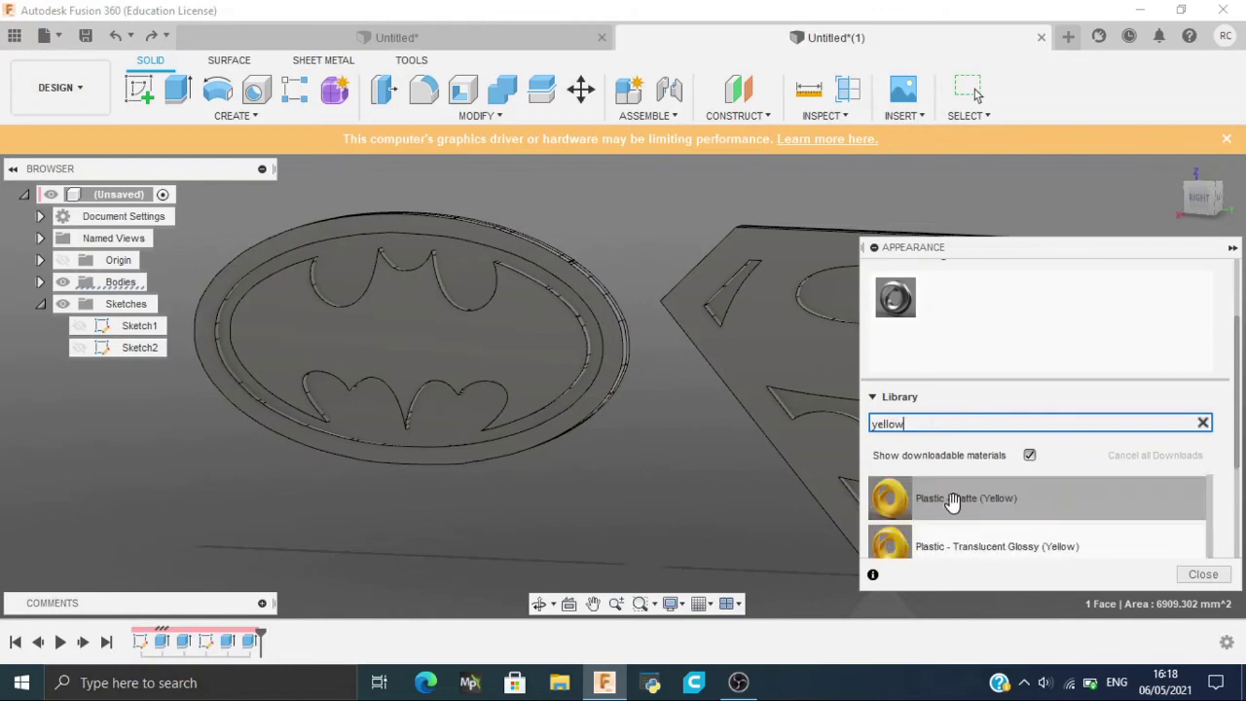
scroll(957, 516, down, 2)
mouse_move(942, 502)
mouse_down()
mouse_move(521, 361)
mouse_move(472, 265)
mouse_up()
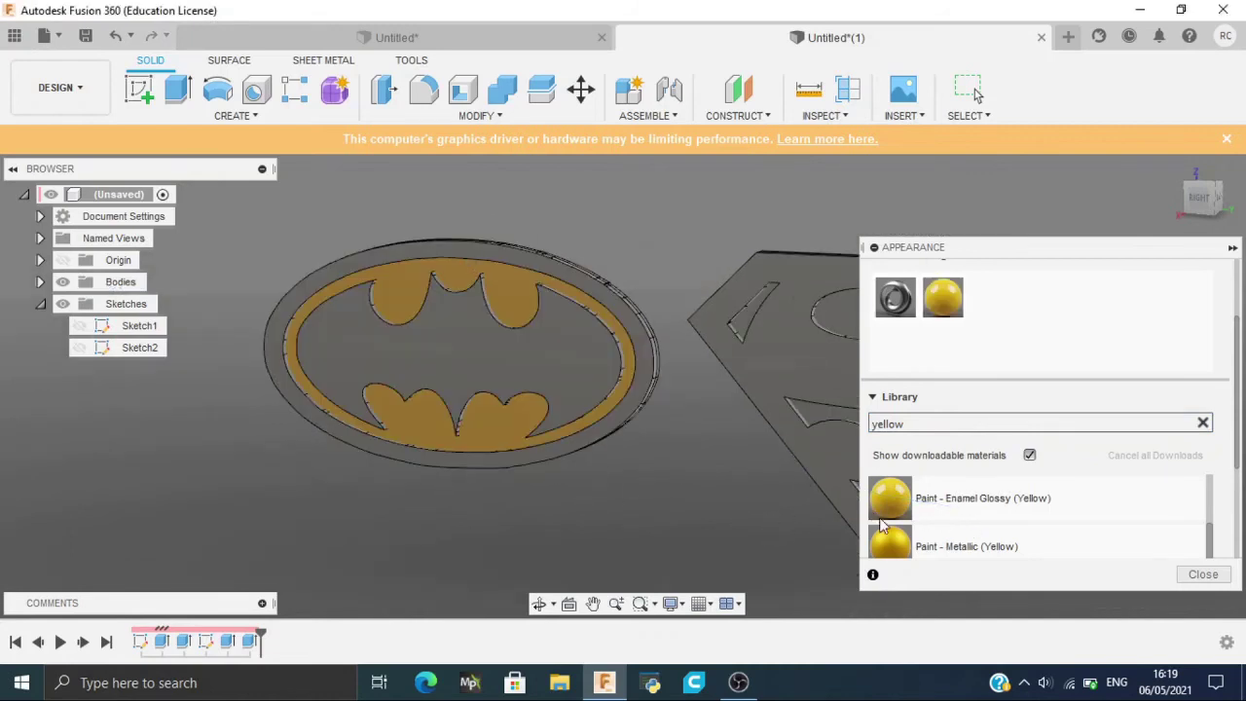
key(Escape)
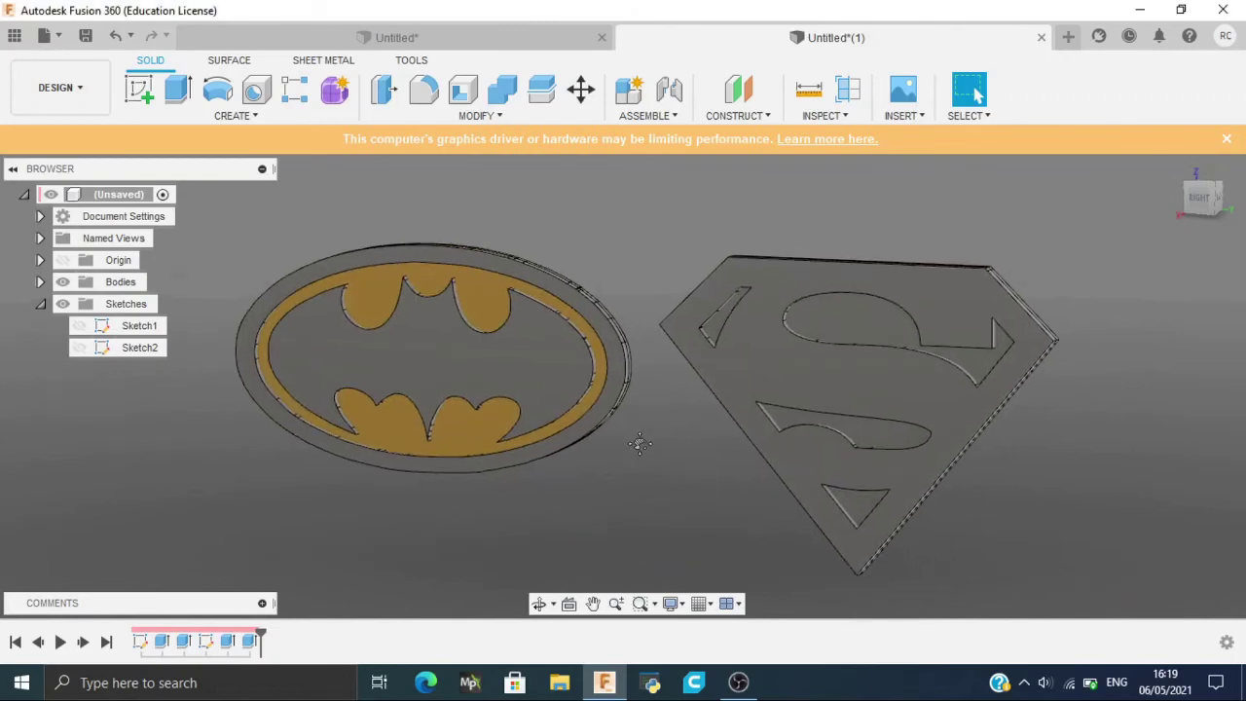
Paint the Superman logo's inset shapes with the glossy yellow appearance.
key(a)
scroll(996, 496, down, 1)
drag(884, 364, 679, 316)
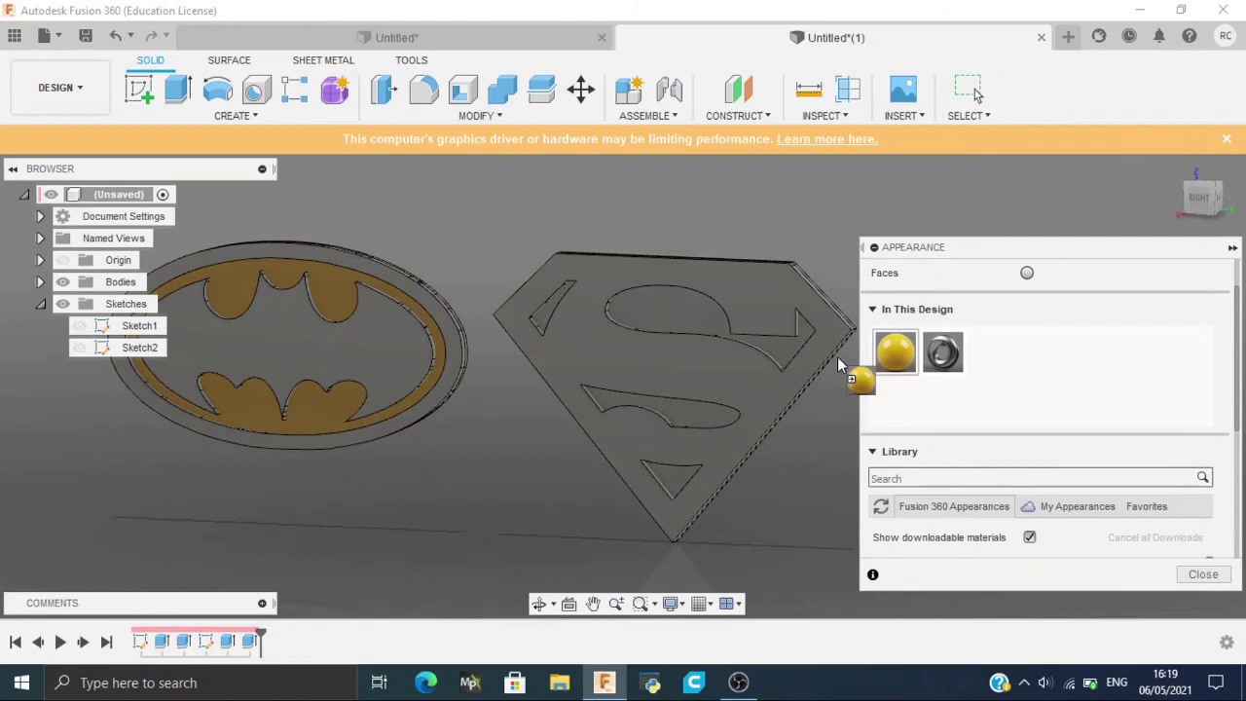
Search 'black' and paint the Batman logo's oval base with Paint - Enamel Glossy (Black).
click(951, 477)
text(blac)
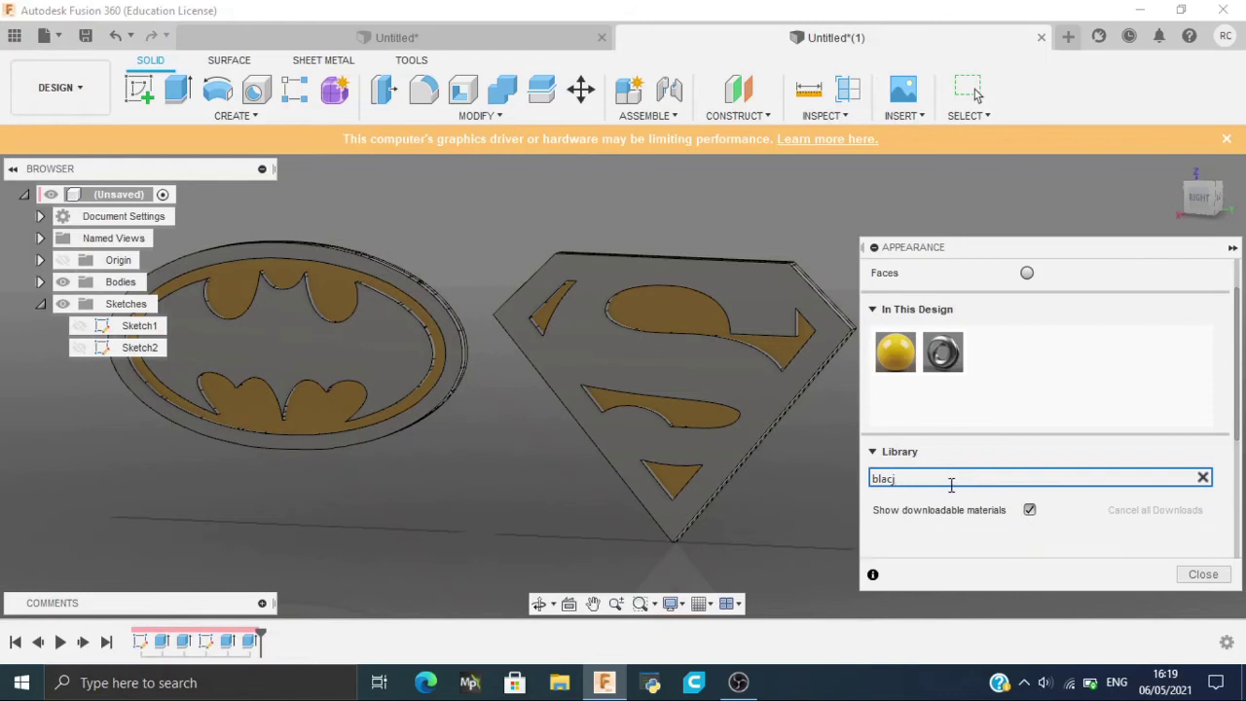
text(k)
scroll(949, 479, down, 1)
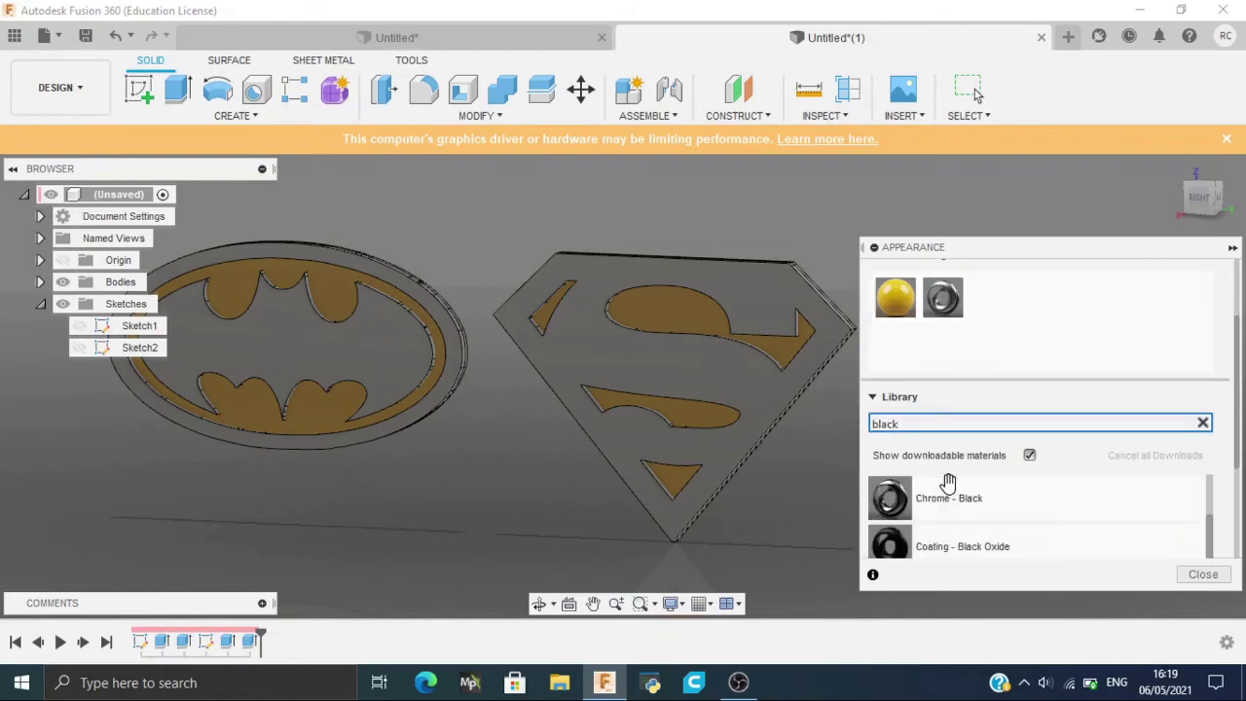
mouse_move(968, 516)
mouse_down()
mouse_move(884, 526)
mouse_move(430, 291)
mouse_up()
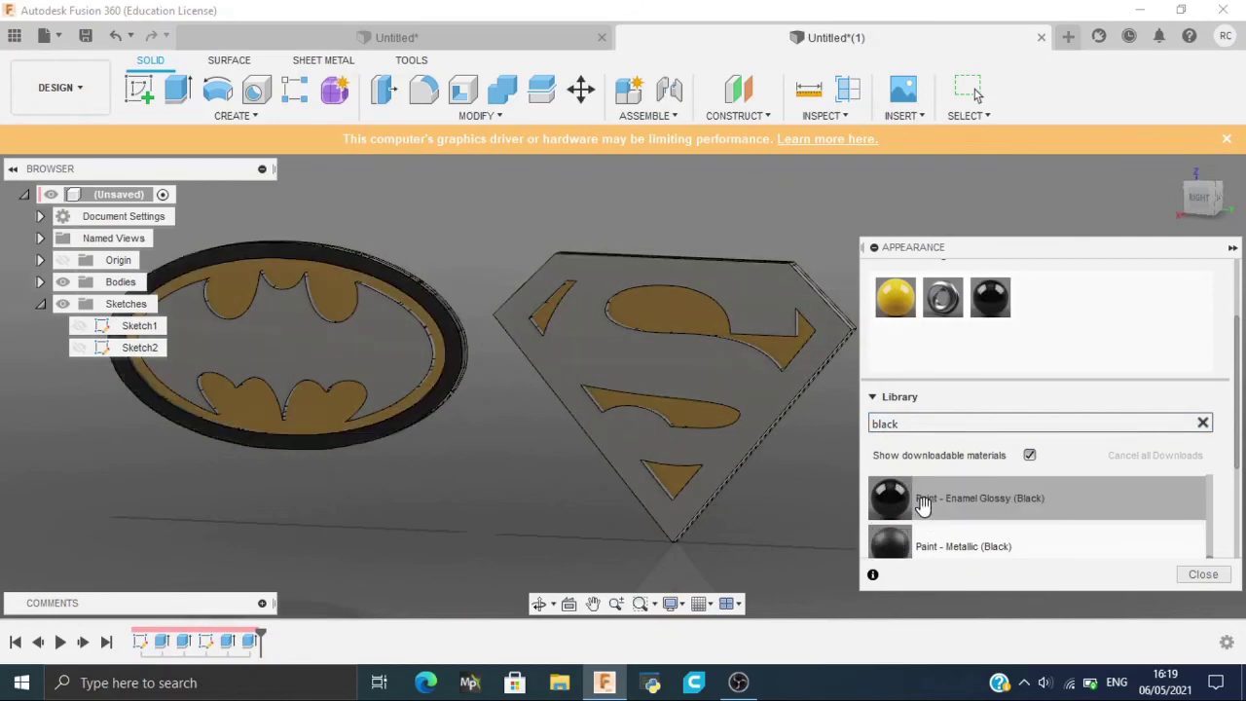
drag(922, 506, 355, 341)
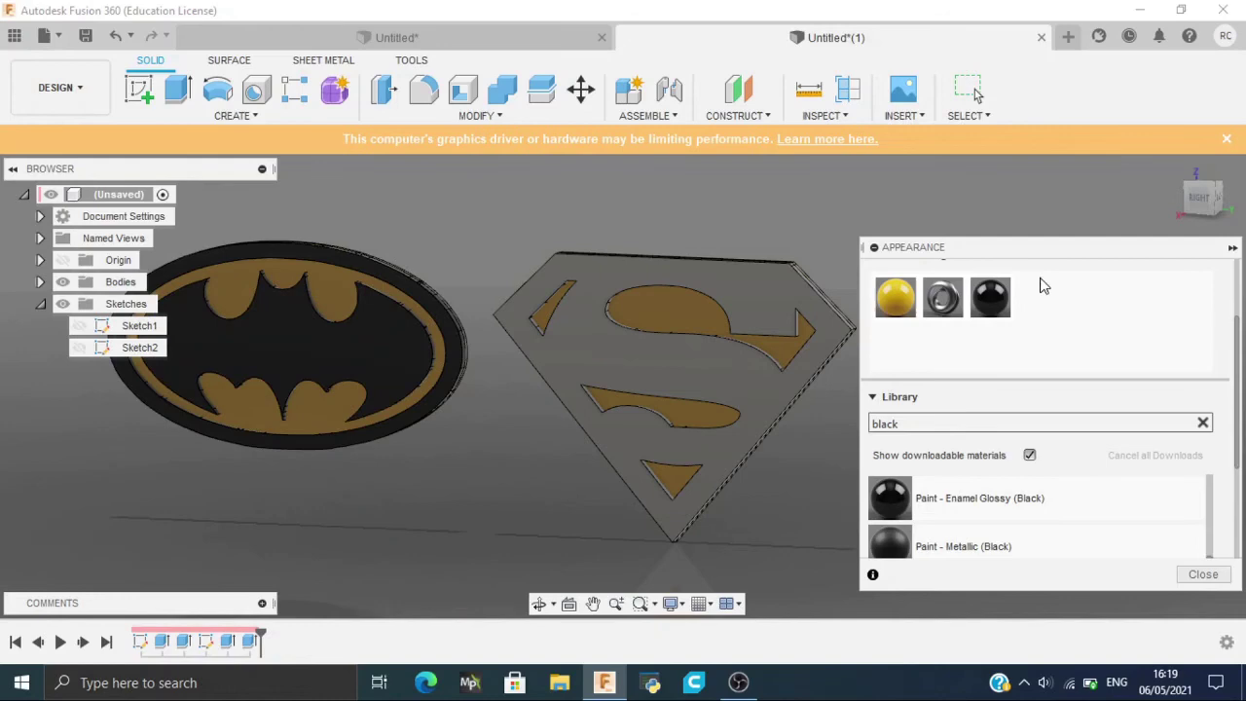
Inspect the colours in the other open design, then return to the working design.
click(473, 35)
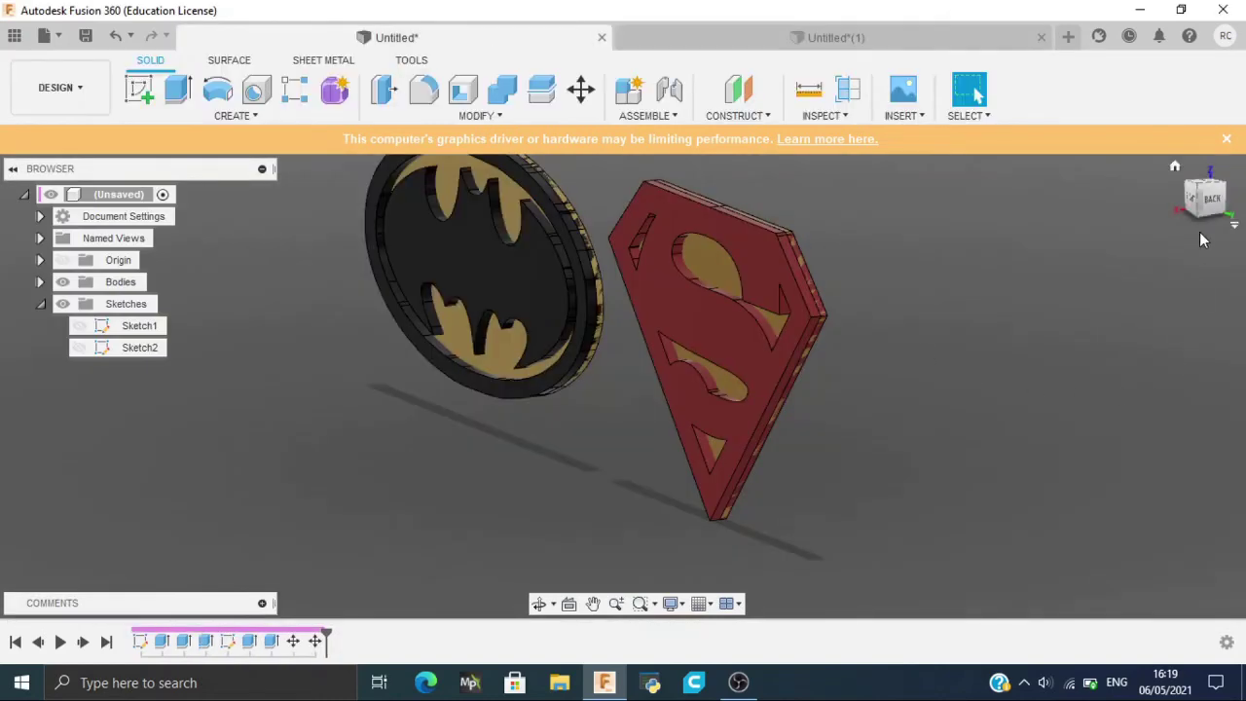
drag(1199, 206, 1207, 200)
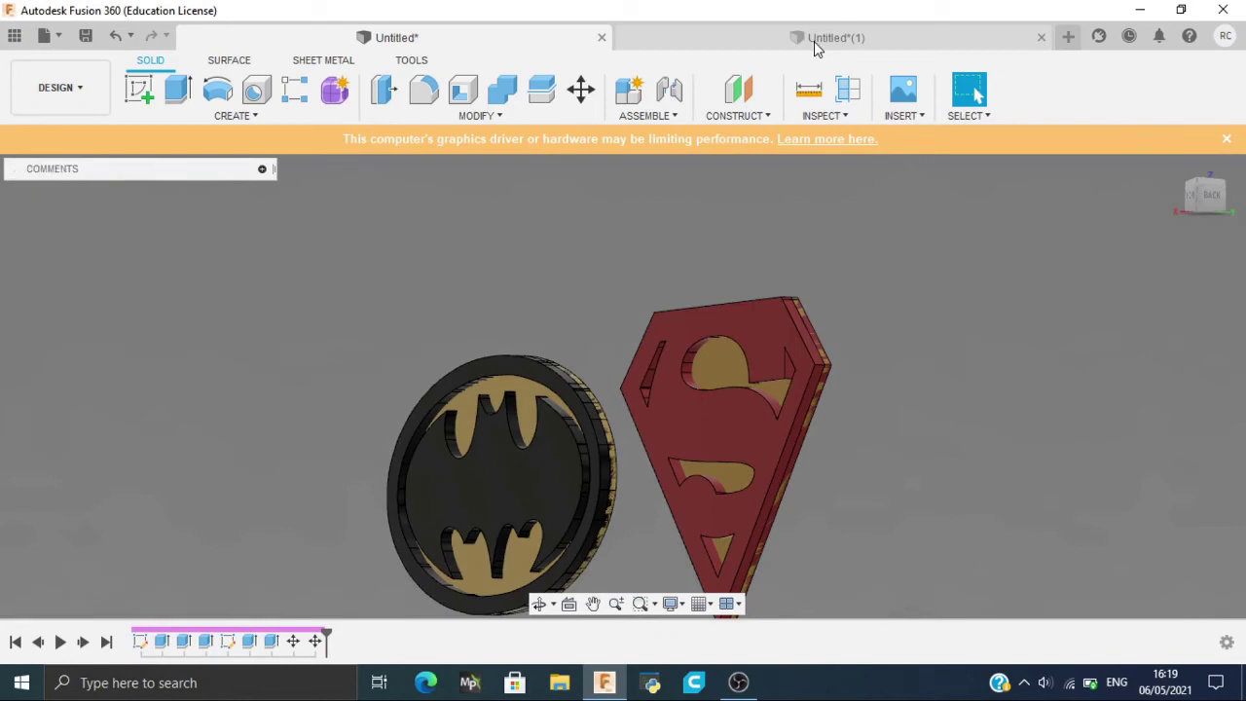
click(814, 41)
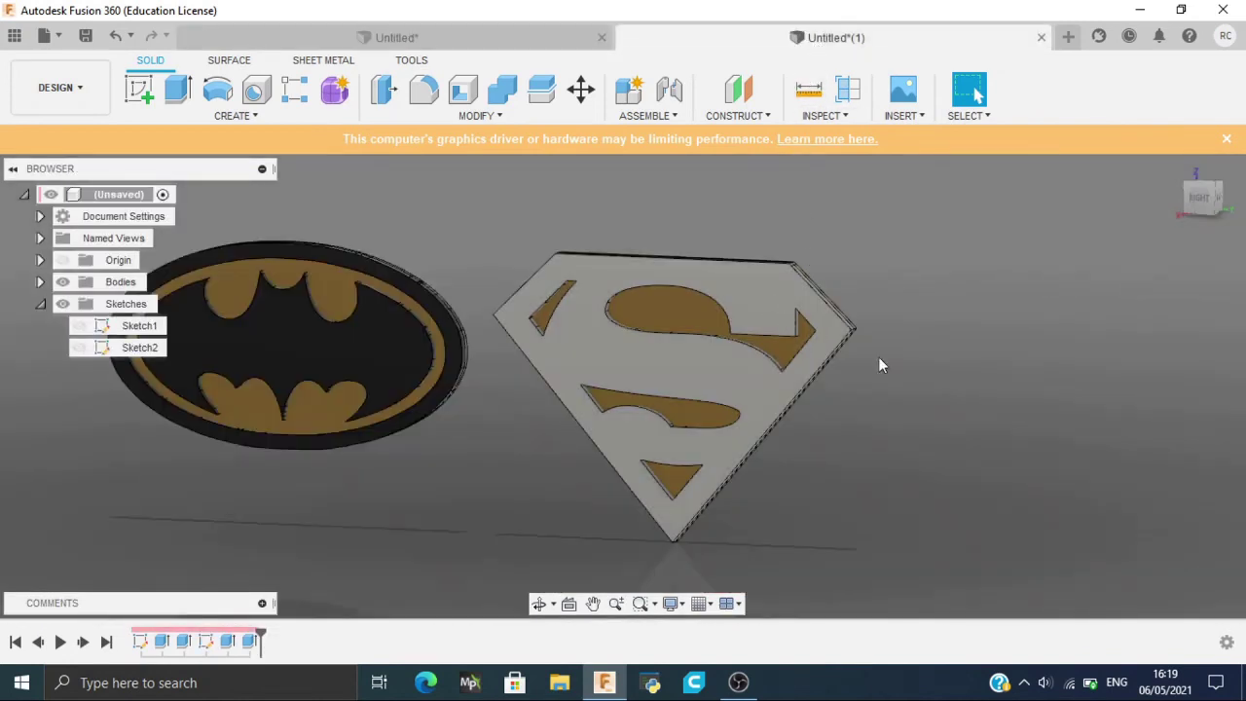
Search the library for 'red' and apply LED (Red) to the Superman base.
key(a)
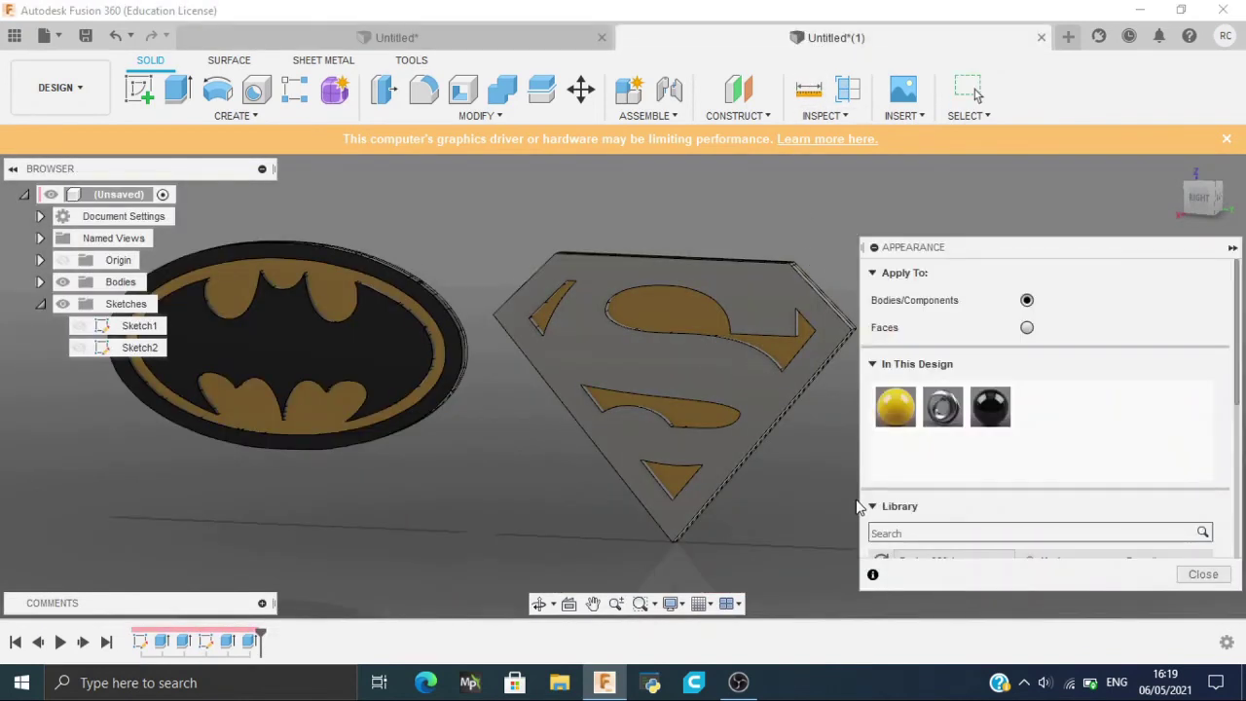
click(901, 530)
text(red)
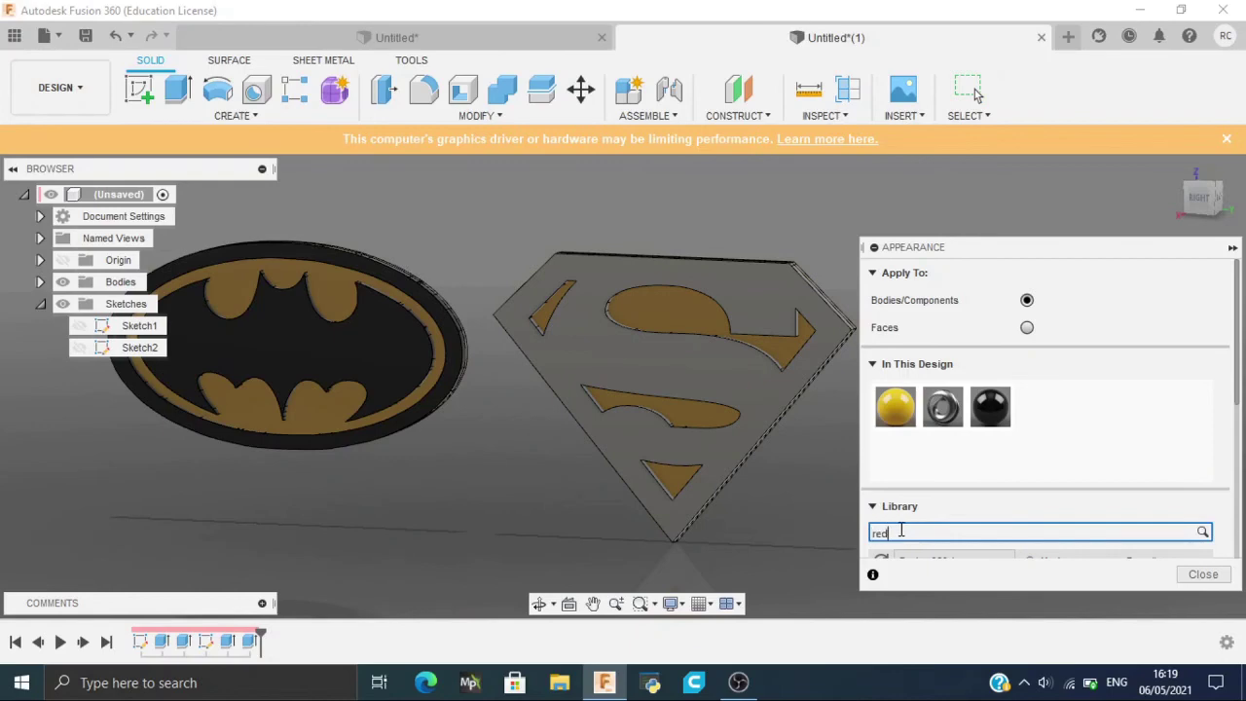
key(Return)
scroll(894, 458, down, 1)
scroll(894, 440, down, 2)
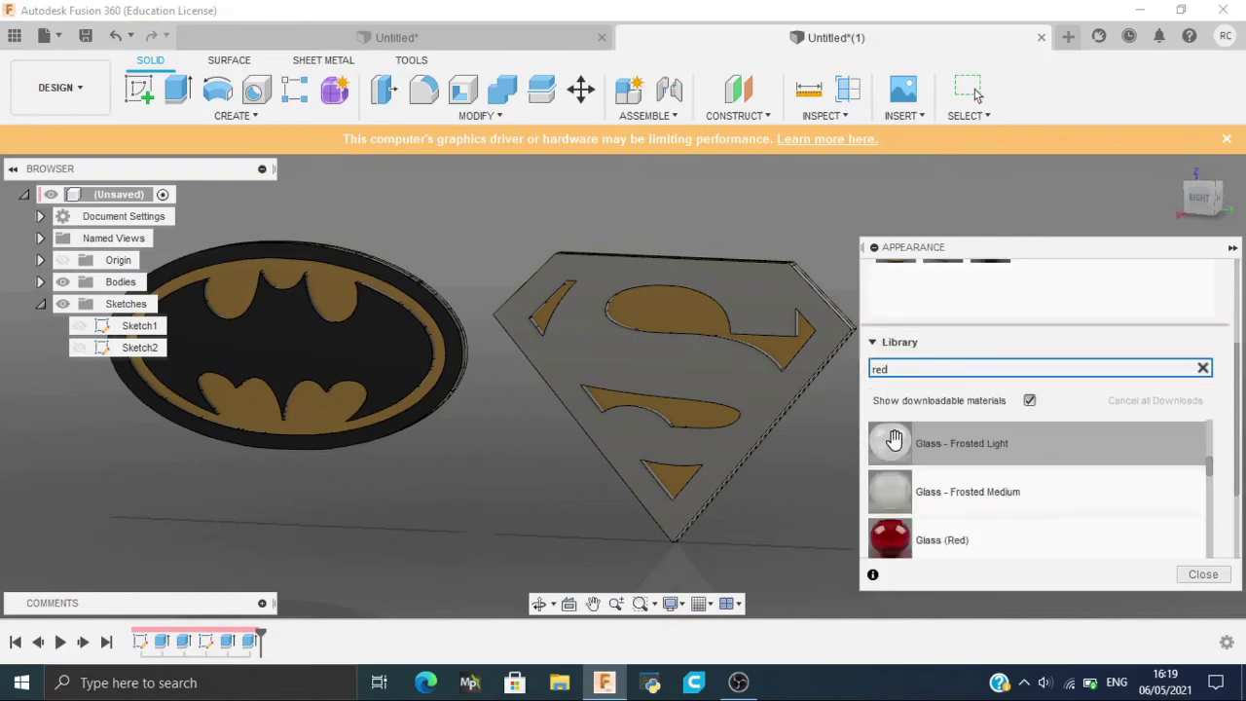
scroll(894, 440, up, 1)
scroll(918, 445, down, 1)
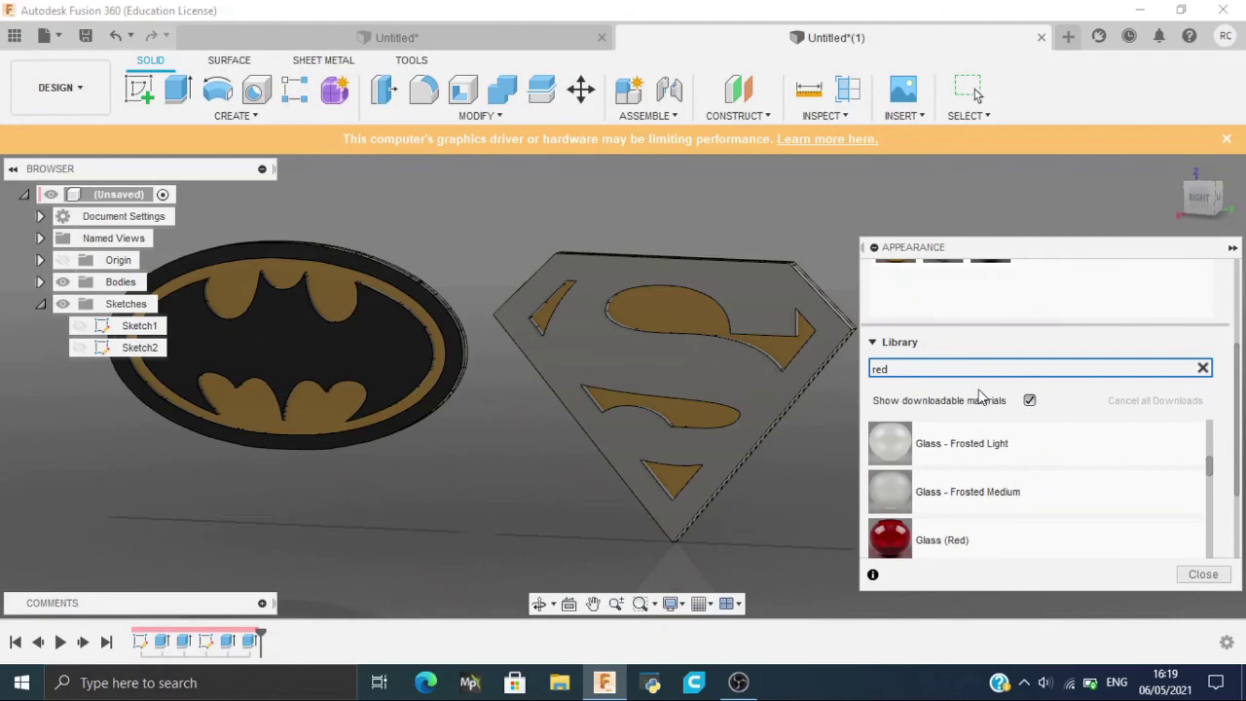
scroll(941, 471, down, 2)
scroll(941, 471, down, 3)
scroll(944, 487, up, 3)
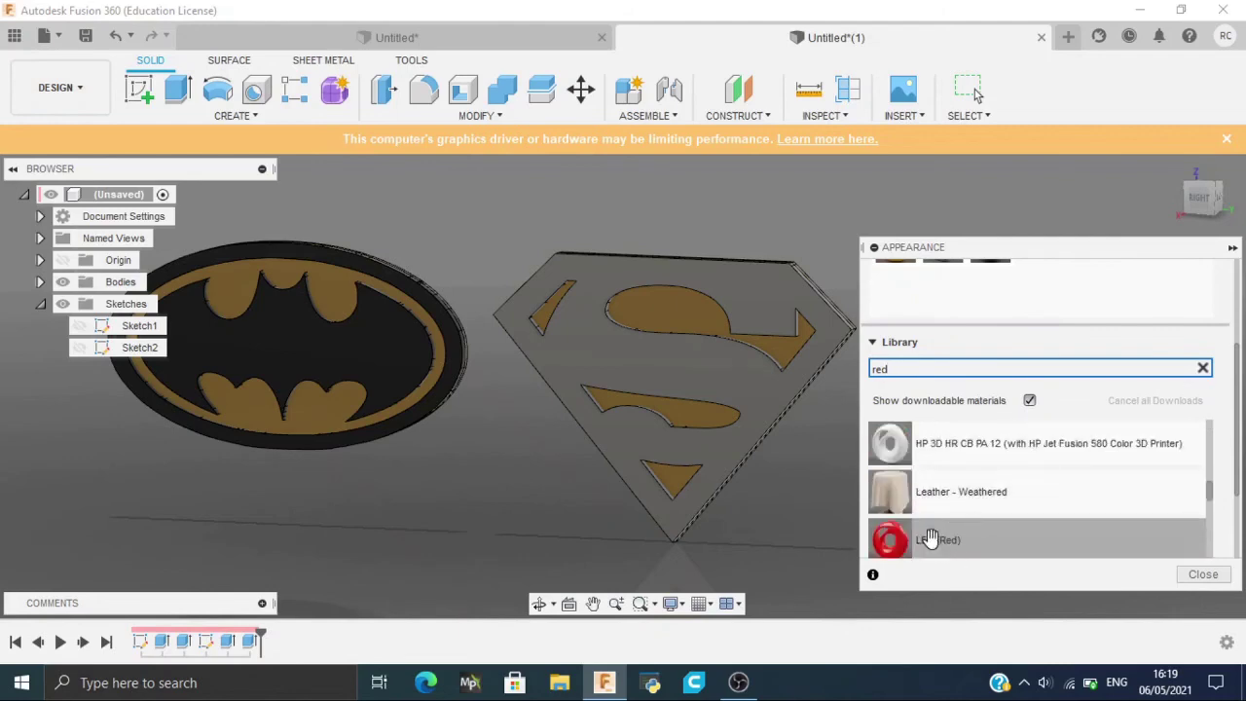
mouse_move(930, 538)
mouse_down()
mouse_move(770, 363)
mouse_move(740, 384)
mouse_up()
click(1217, 181)
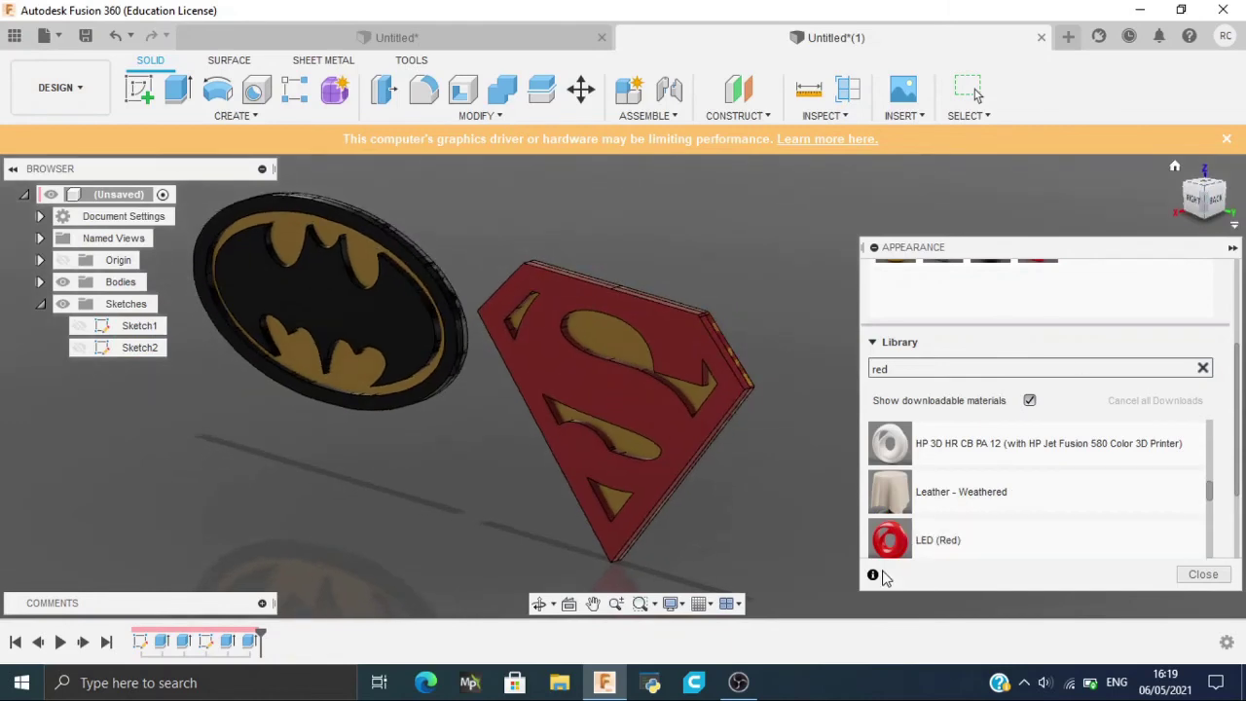
Orbit to check the Superman colour and reapply LED (Red) to its base body.
scroll(918, 509, up, 2)
scroll(923, 517, up, 2)
mouse_move(921, 535)
mouse_down()
mouse_move(737, 373)
mouse_move(652, 421)
mouse_up()
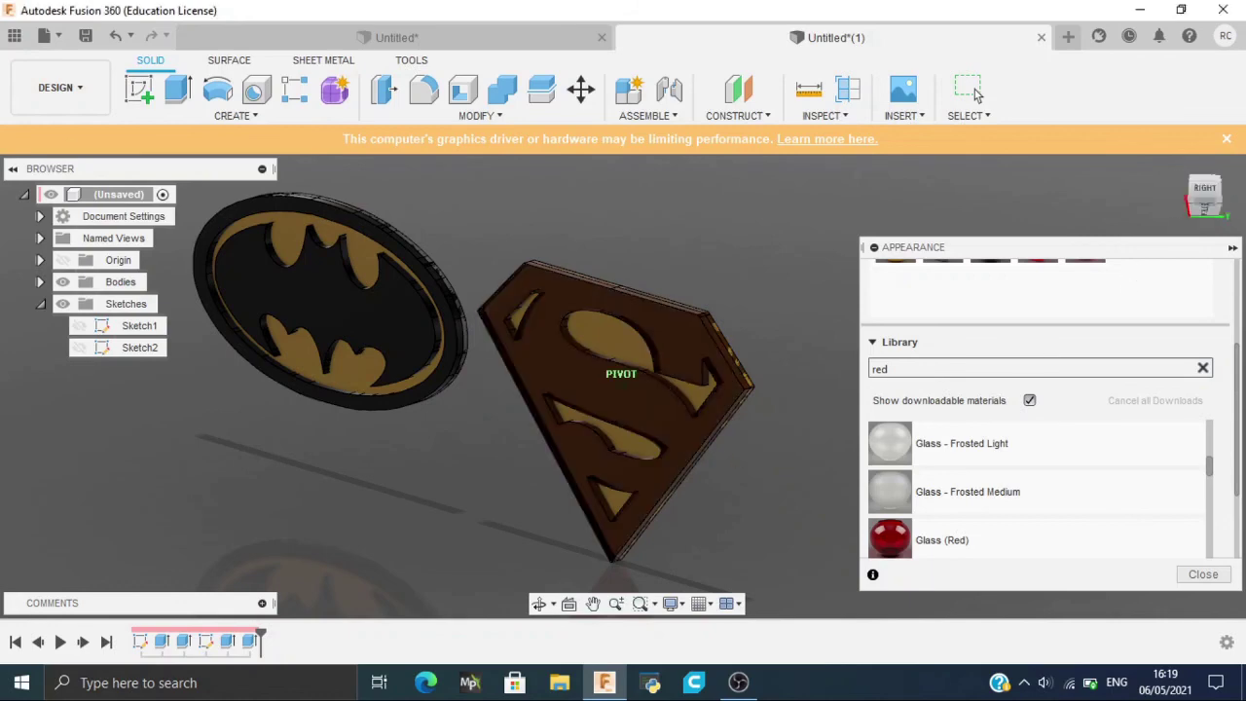
drag(1205, 195, 961, 431)
scroll(961, 432, down, 3)
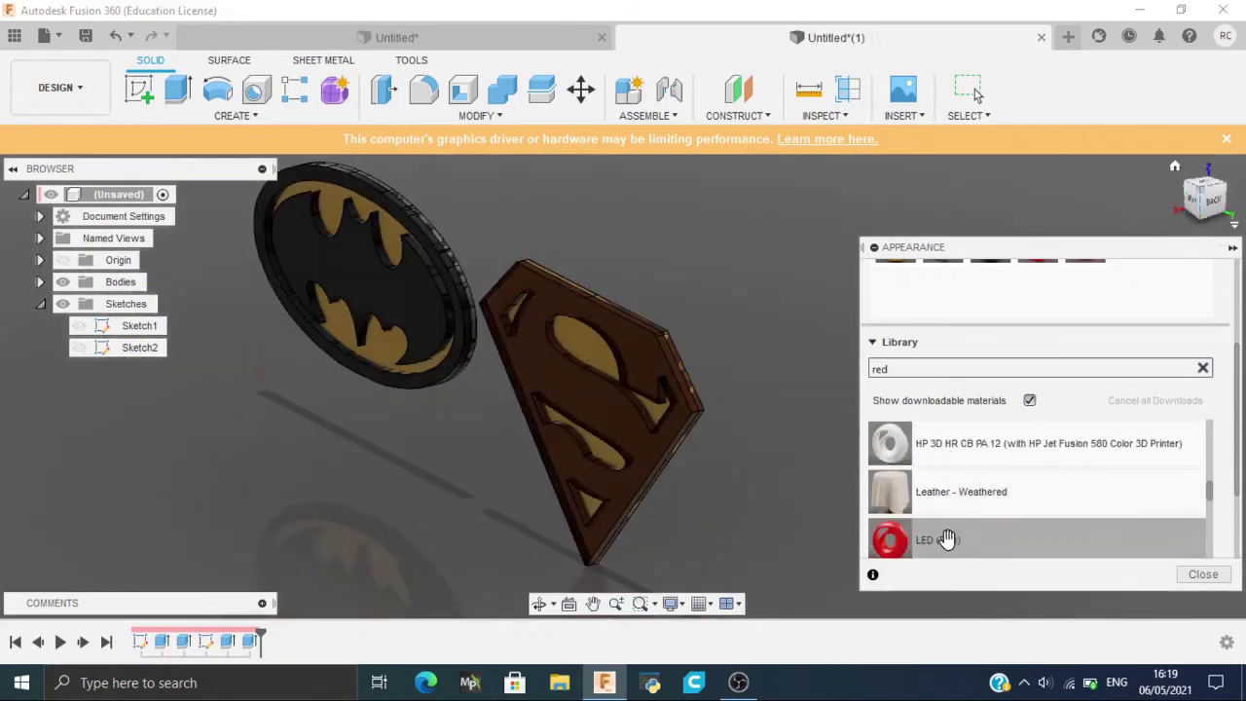
drag(946, 539, 613, 424)
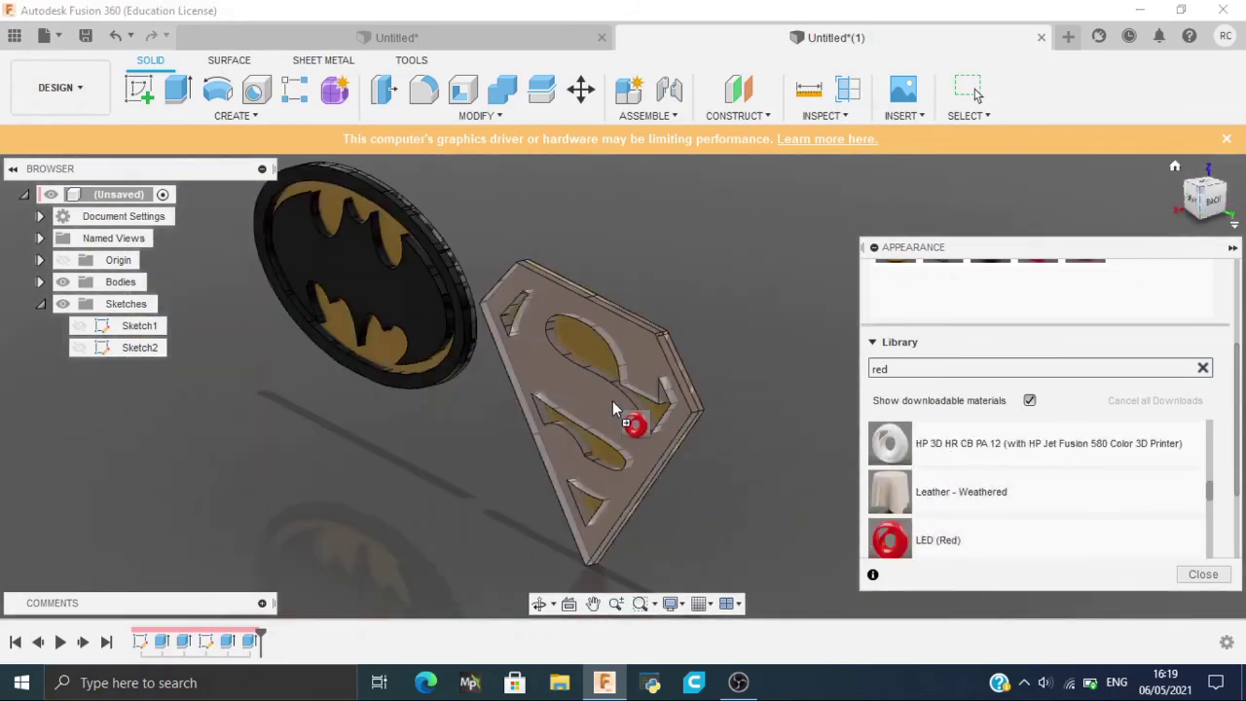
Close the Appearance panel and orbit and pan to show both badges from the front.
click(1203, 574)
mouse_move(618, 372)
shift+middle_down()
mouse_move(623, 386)
mouse_move(681, 387)
mouse_move(633, 387)
shift+middle_up()
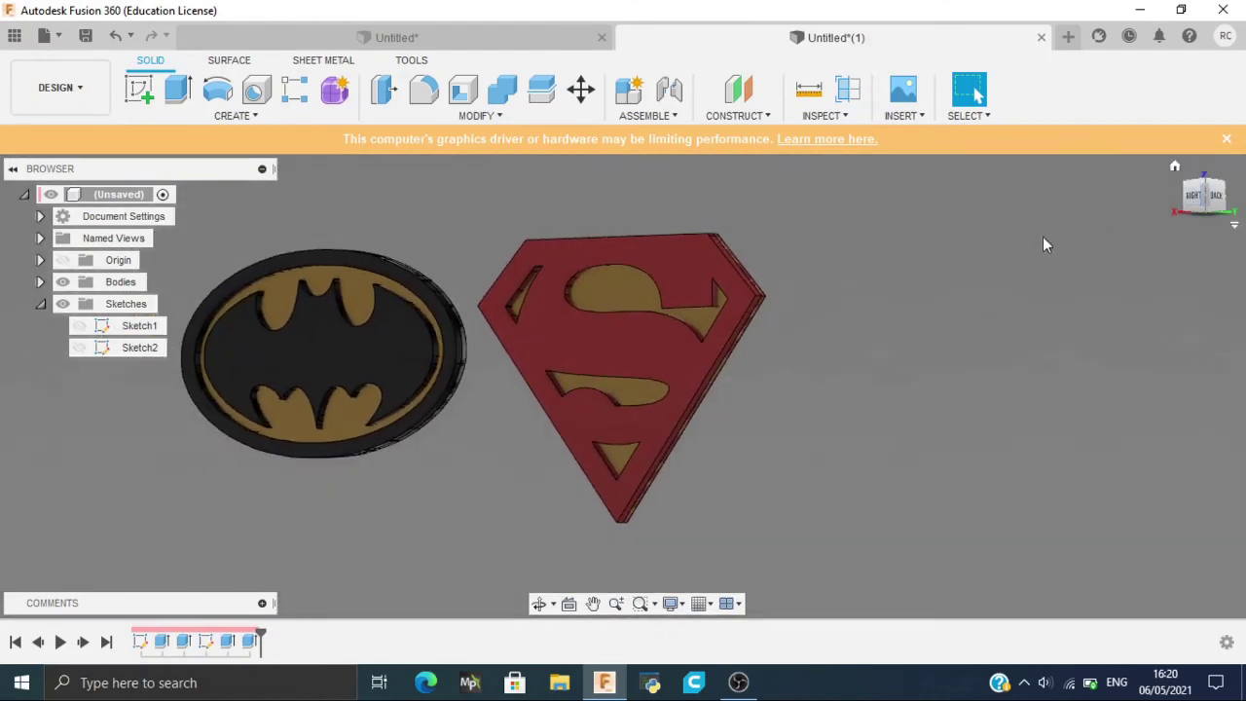
middle_drag(1015, 370, 1203, 423)
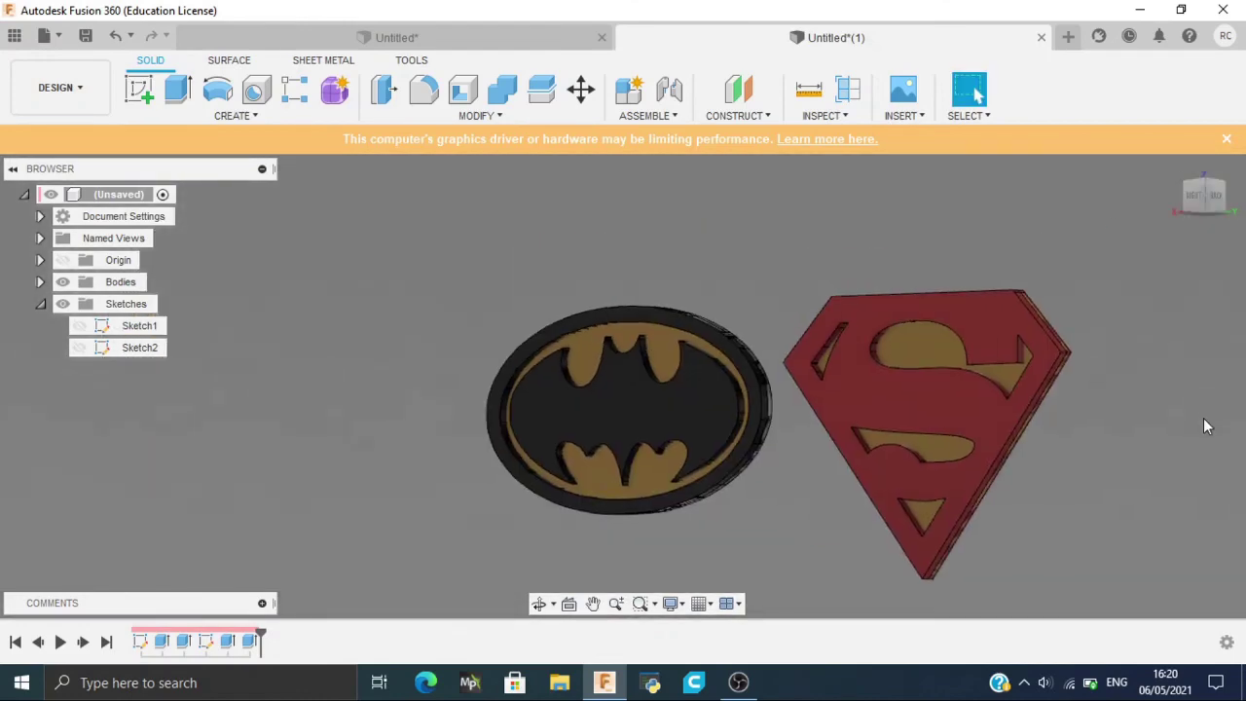